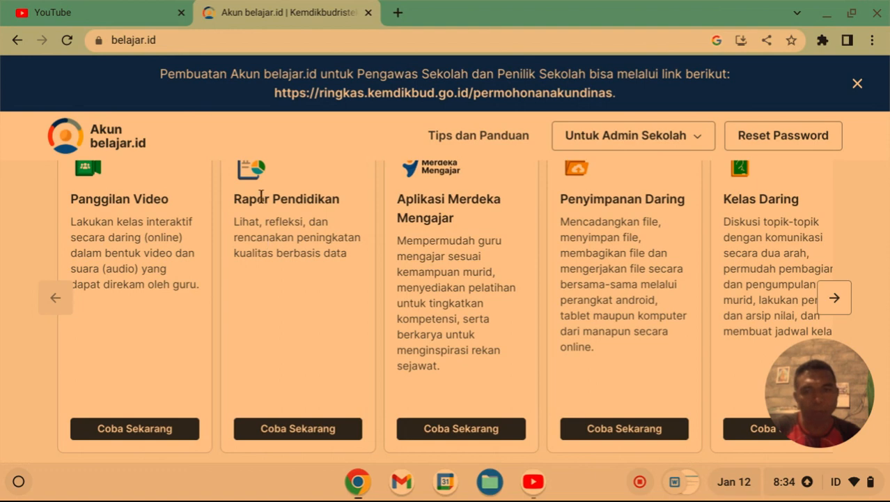
Page the app carousel to the Rapor Pendidikan card and launch it in a new tab.
double_click(294, 430)
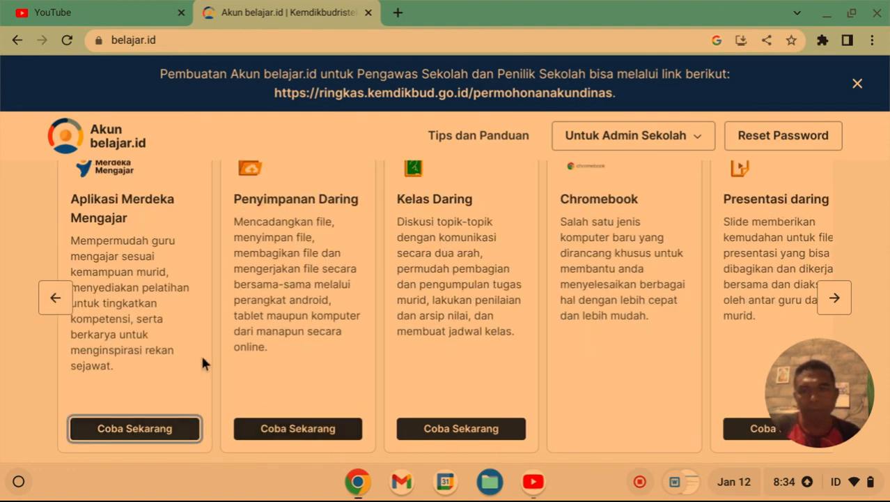
click(50, 299)
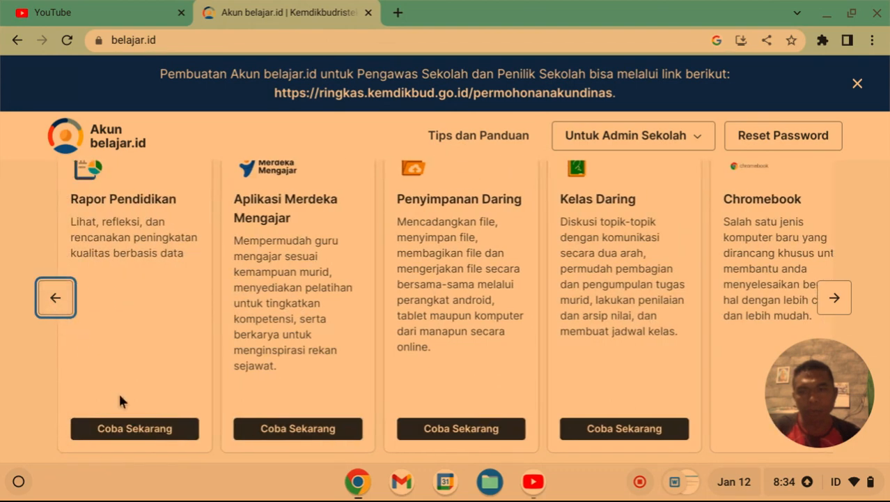
click(141, 432)
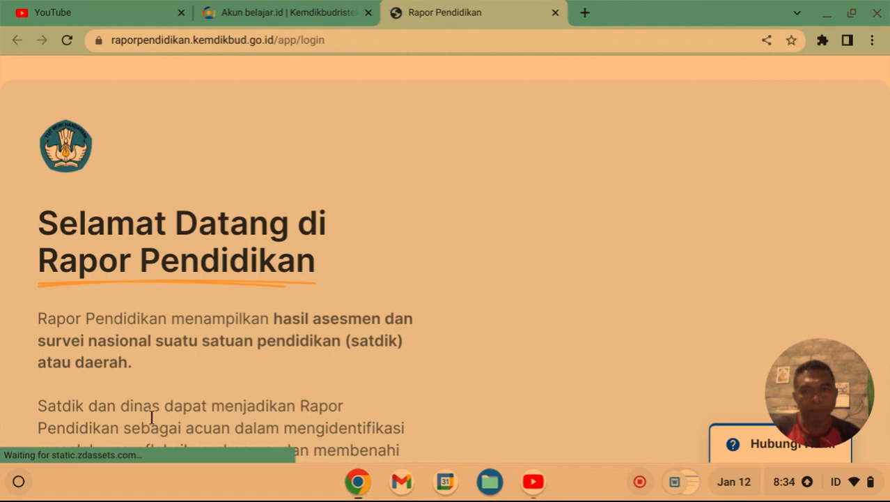
Sign in to Rapor Pendidikan by choosing the school's belajar.id account in the Google account chooser.
scroll(283, 317, down, 2)
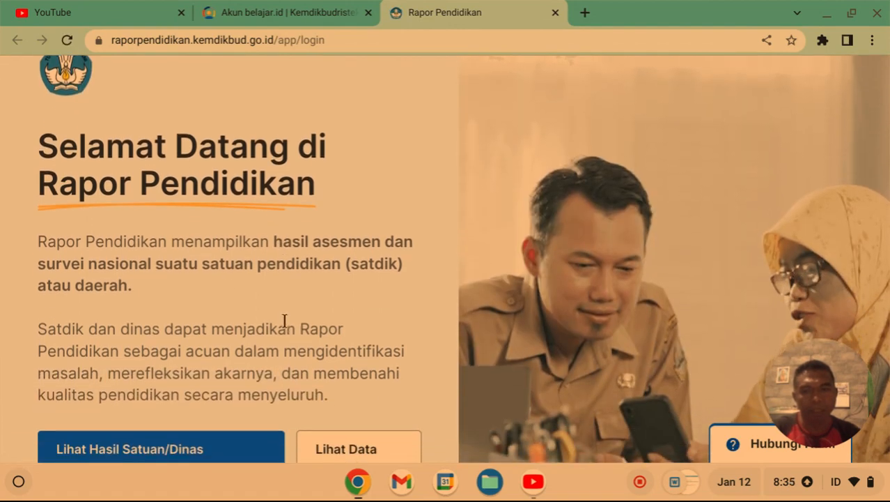
scroll(287, 324, down, 2)
scroll(292, 329, up, 3)
scroll(292, 331, down, 2)
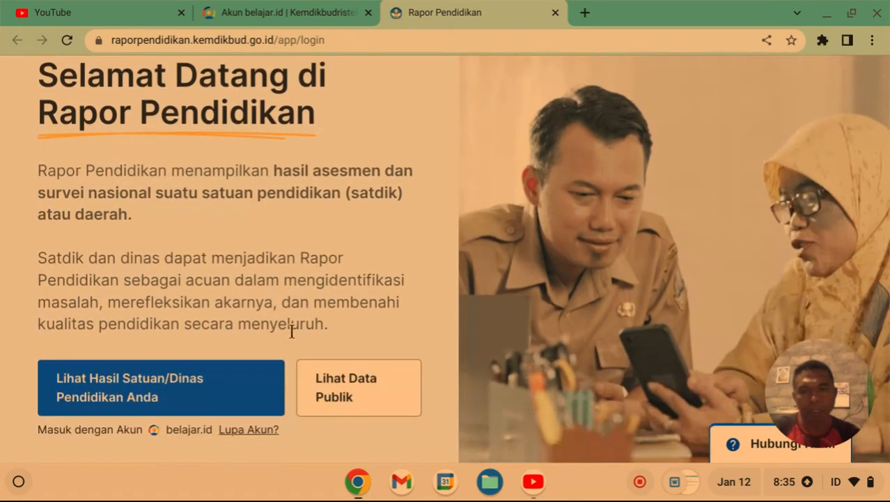
scroll(292, 331, down, 2)
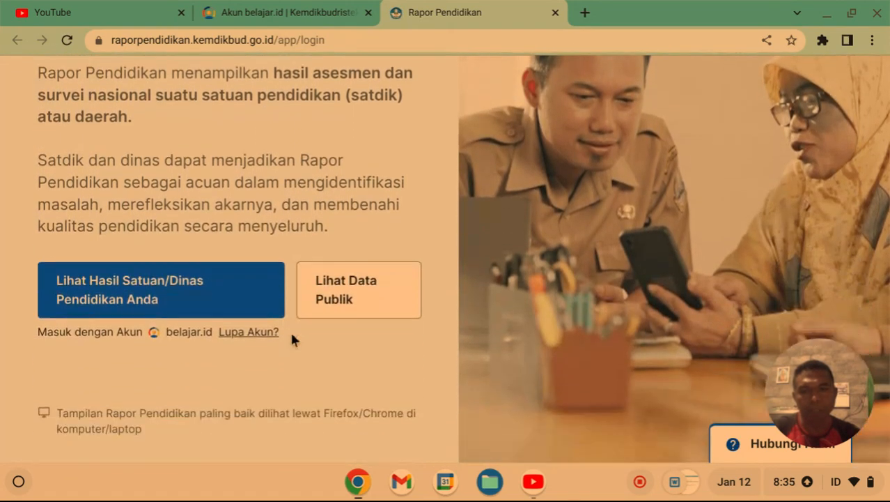
click(196, 298)
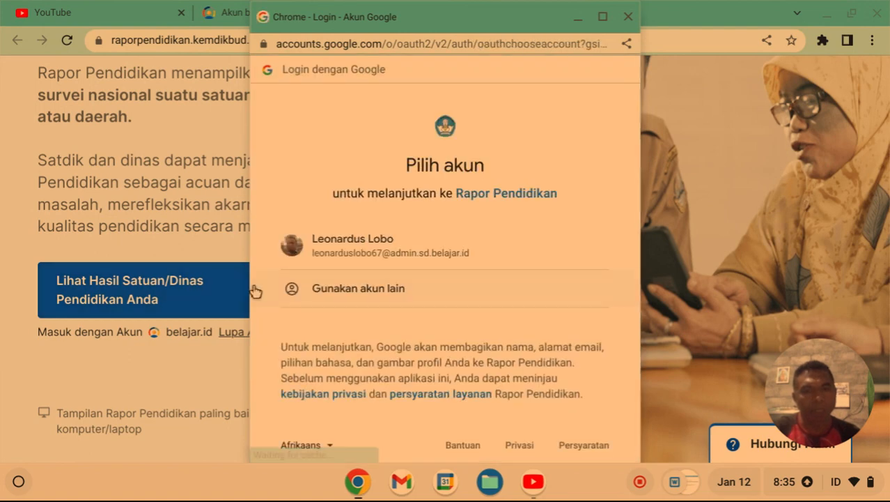
click(380, 252)
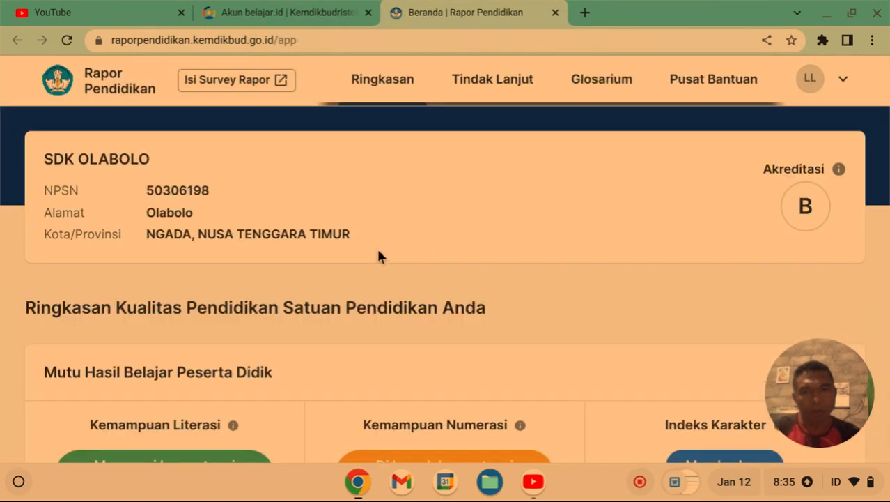
scroll(379, 251, down, 1)
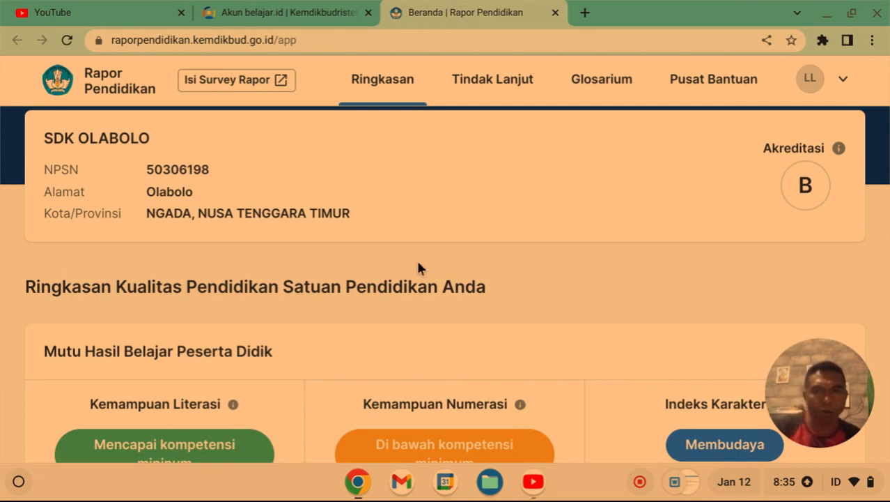
scroll(410, 264, down, 2)
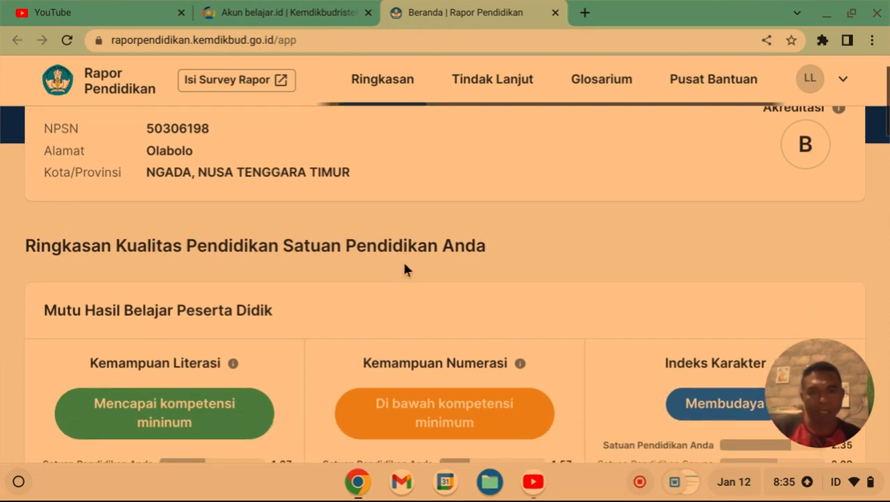
scroll(404, 265, down, 5)
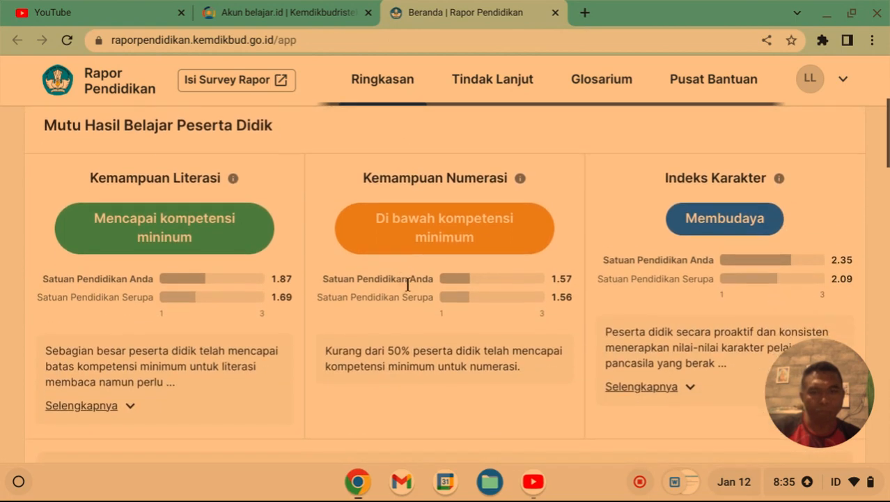
scroll(408, 286, down, 3)
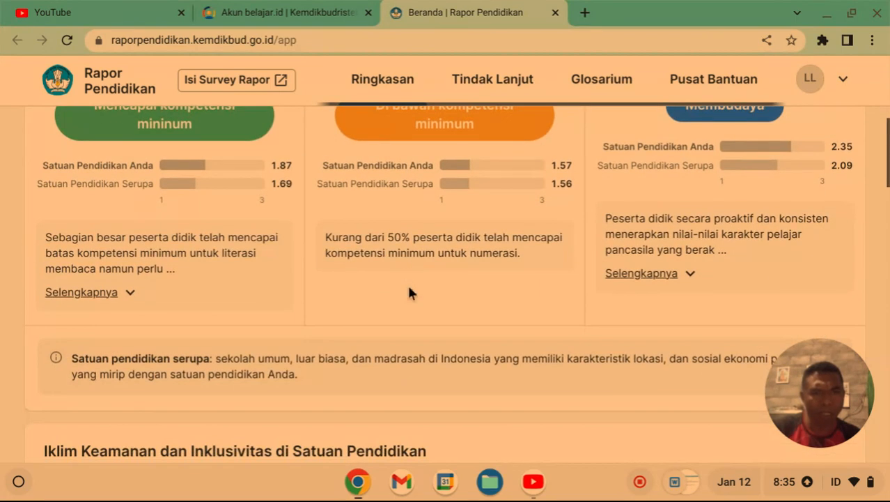
scroll(409, 288, down, 7)
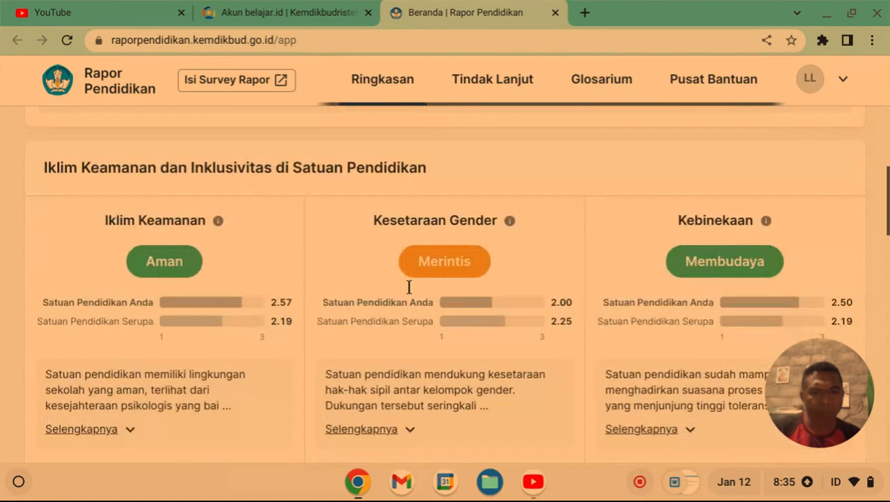
scroll(409, 286, down, 7)
scroll(408, 285, down, 9)
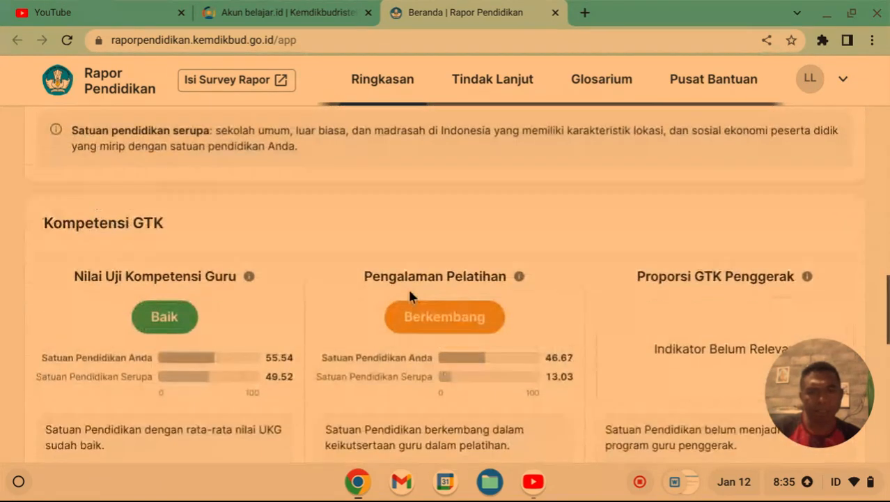
scroll(409, 296, down, 12)
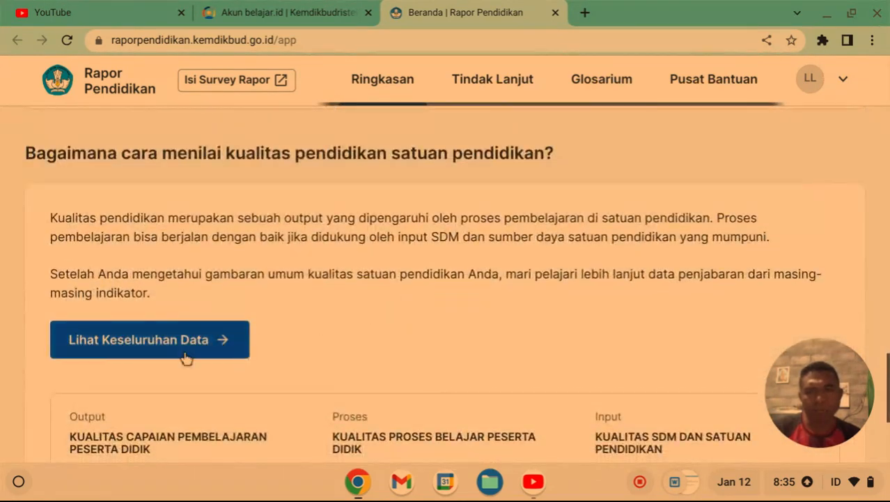
scroll(166, 338, down, 3)
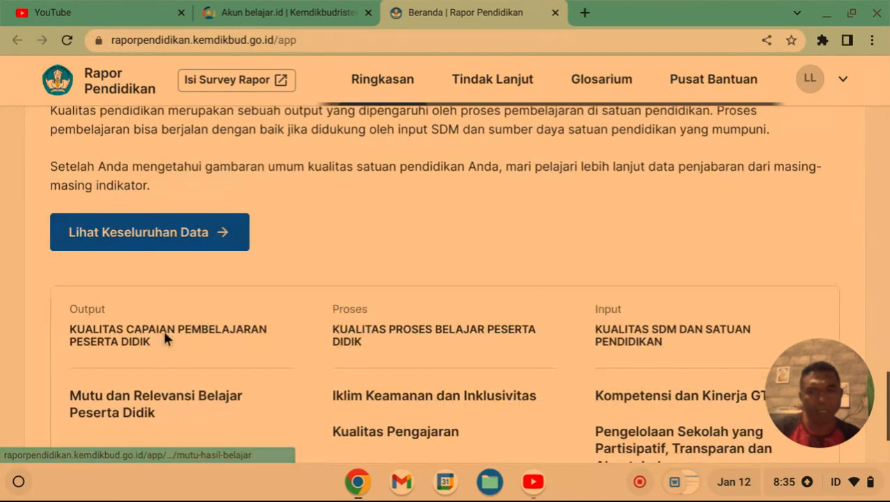
scroll(168, 337, down, 3)
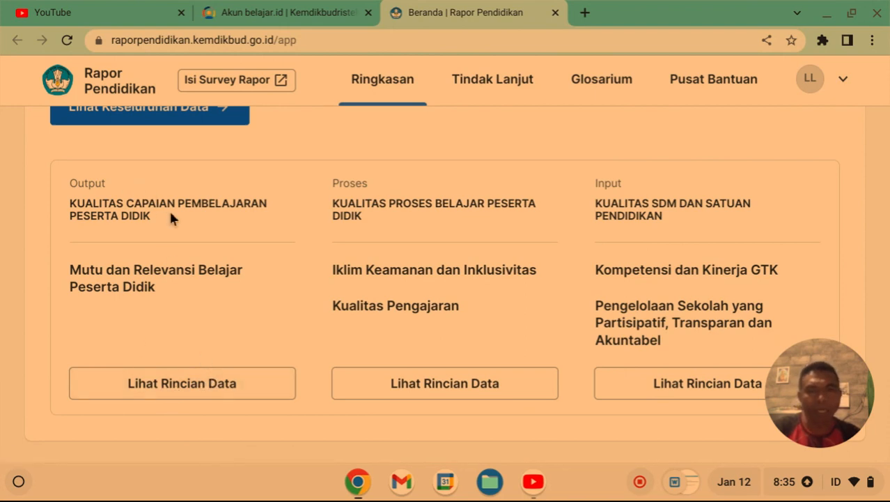
Go to Tindak Lanjut, scroll to Rekomendasi PBD, and request the 2022 PBD recommendation download.
click(493, 81)
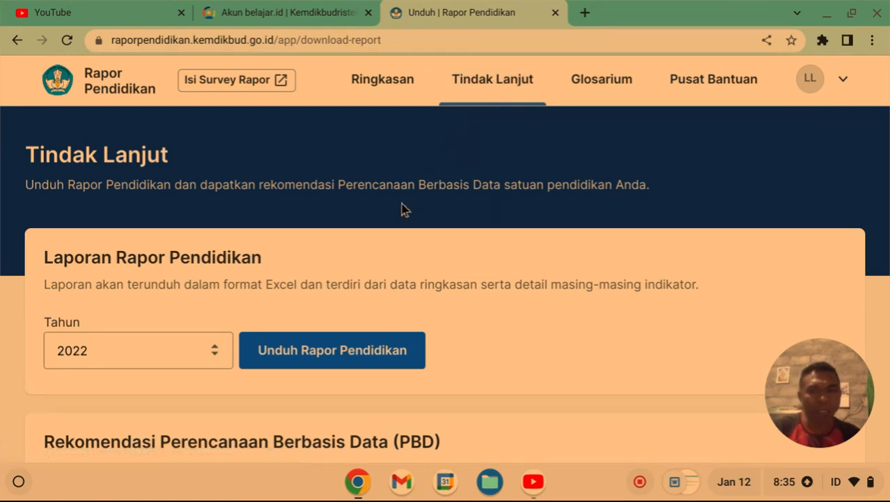
scroll(391, 209, down, 1)
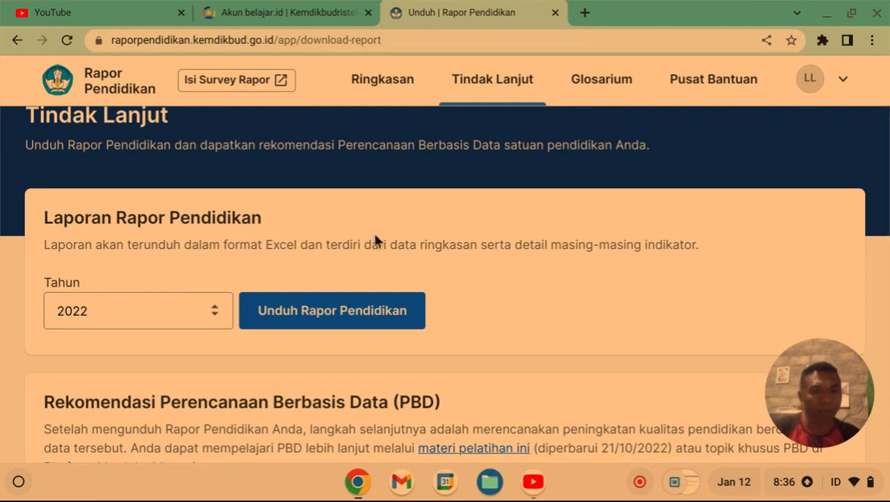
scroll(326, 282, down, 1)
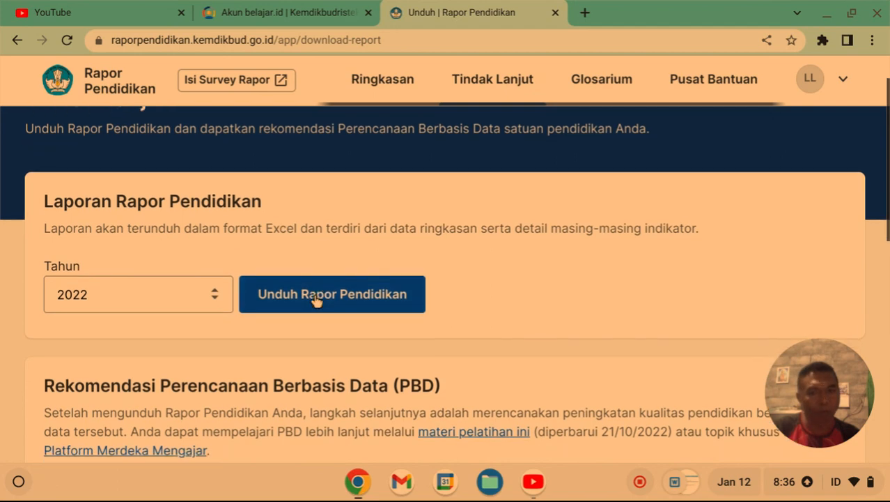
scroll(315, 296, down, 3)
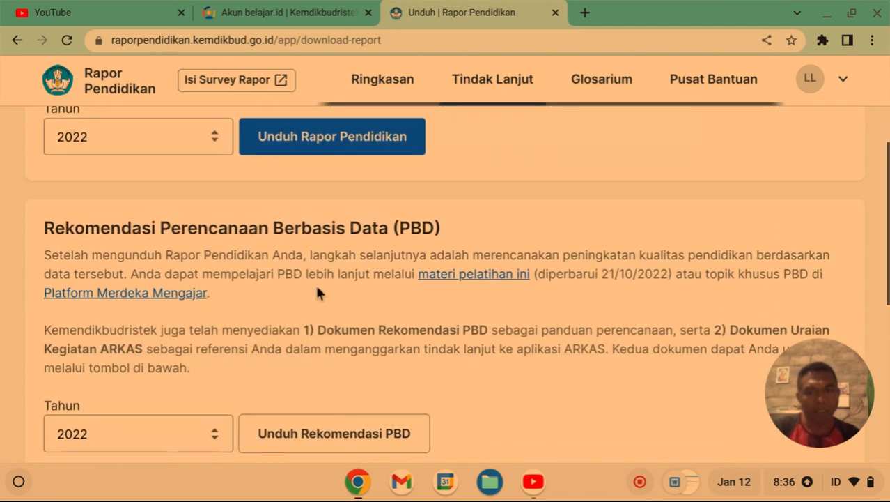
scroll(317, 293, down, 1)
scroll(318, 289, down, 1)
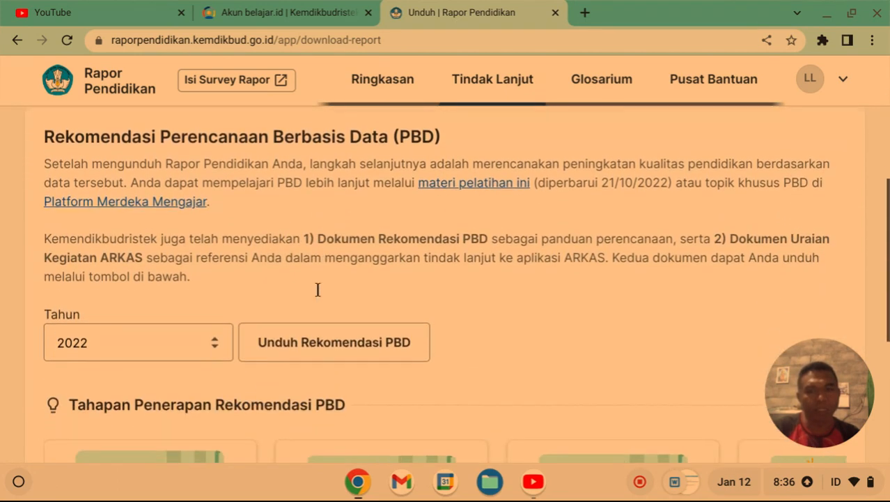
scroll(318, 289, down, 1)
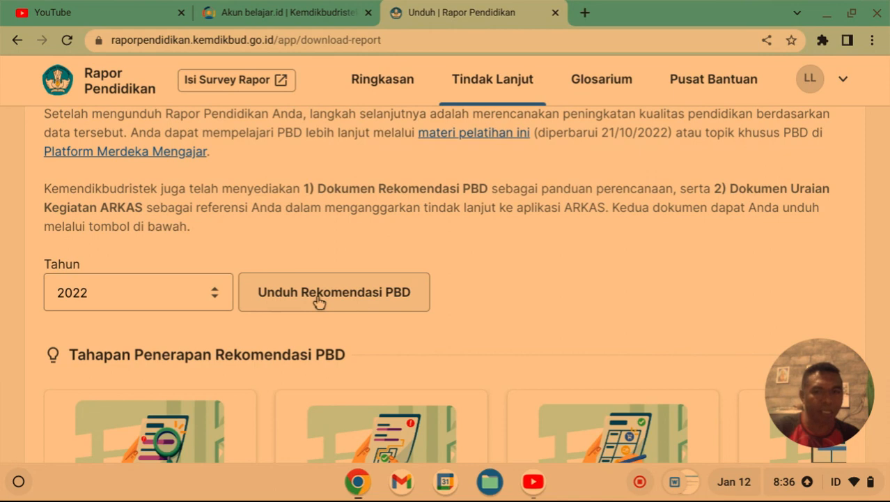
click(318, 293)
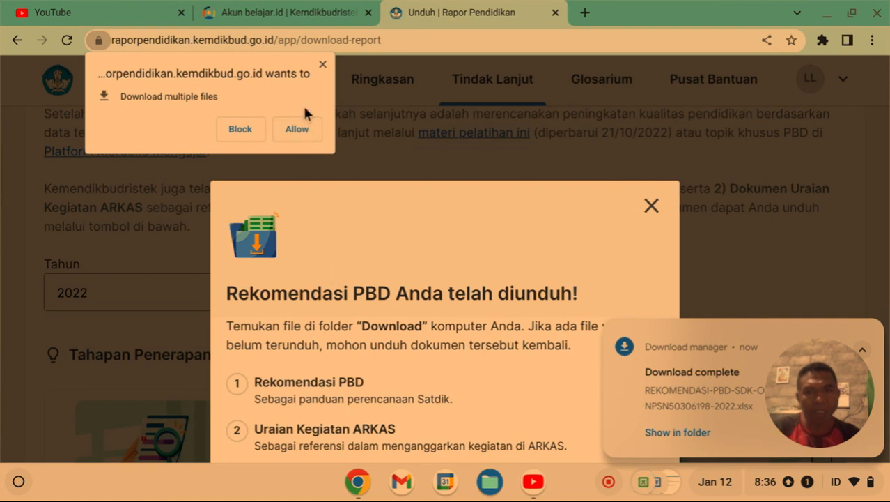
Allow multiple downloads, fetch the Uraian Kegiatan ARKAS 2022 file, and show it in its folder.
click(296, 129)
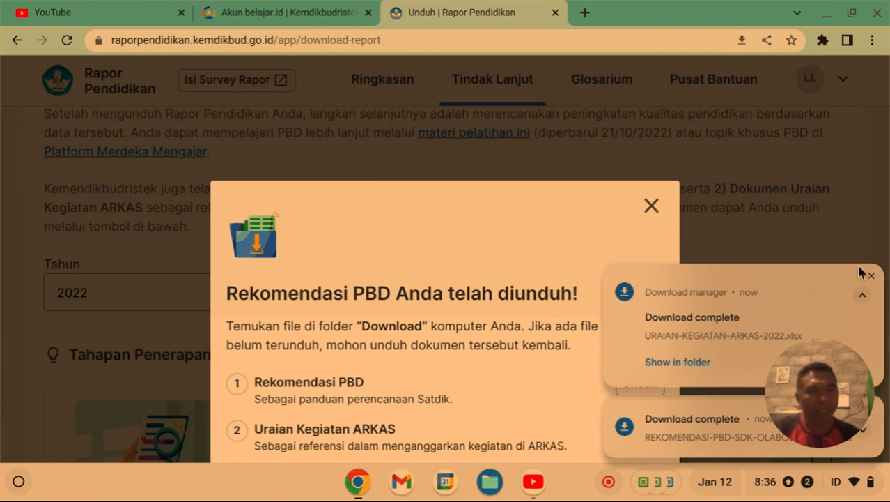
click(869, 278)
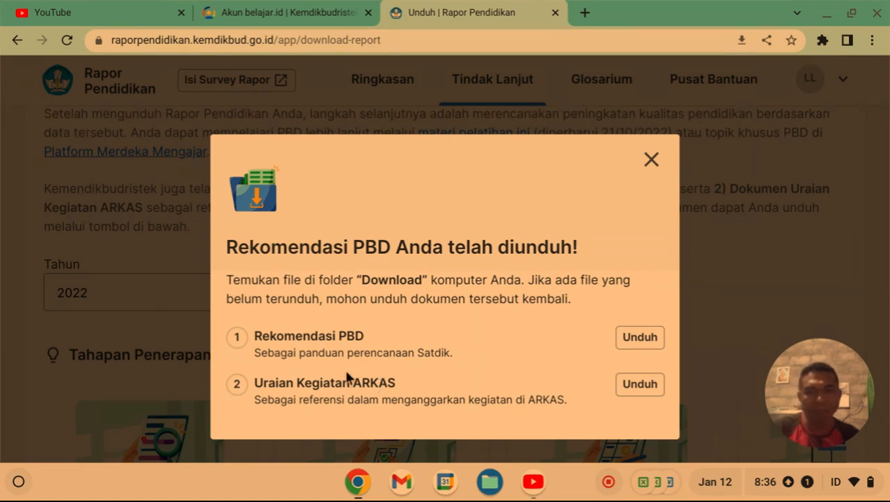
click(646, 384)
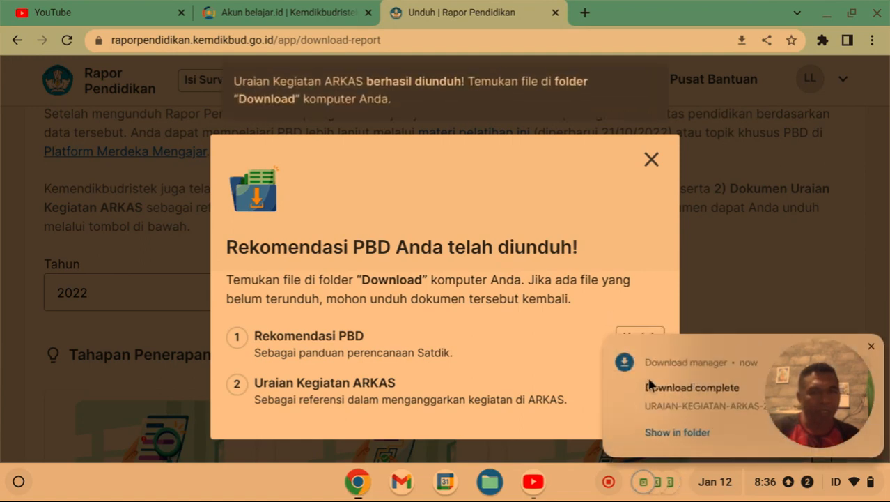
click(670, 429)
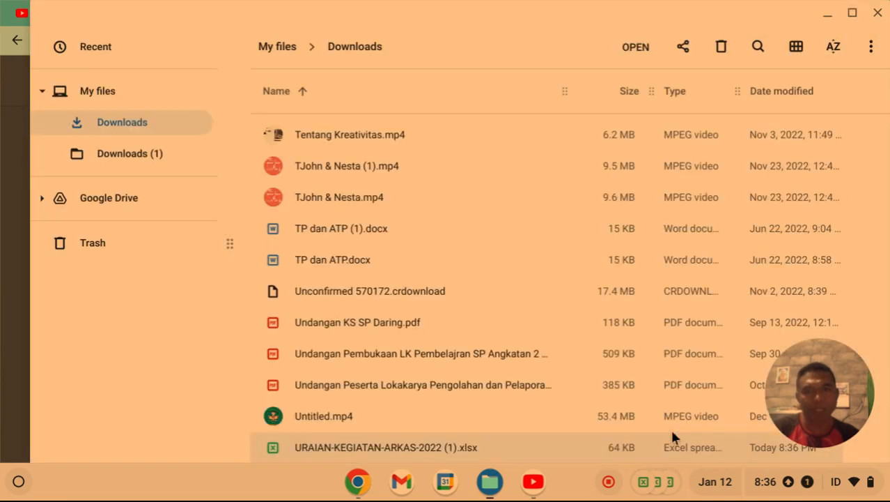
Open URAIAN-KEGIATAN-ARKAS-2022 (1).xlsx from the Downloads folder.
double_click(406, 442)
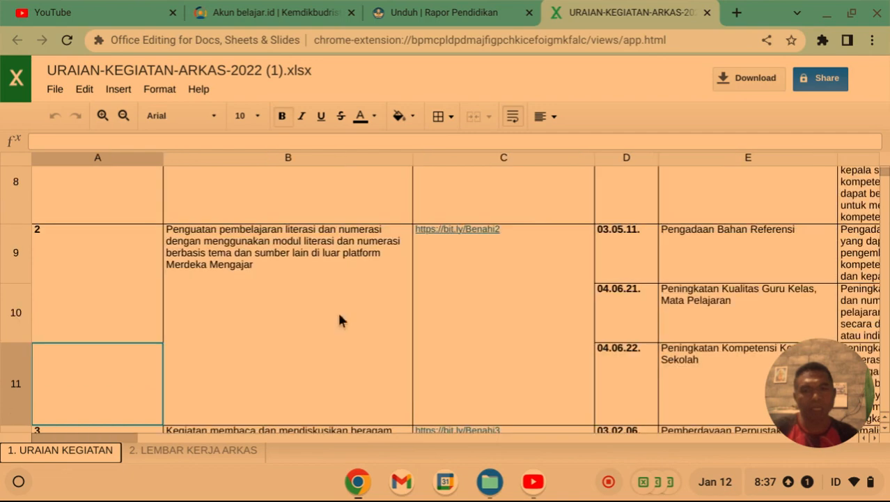
Compare the LEMBAR KERJA ARKAS and URAIAN KEGIATAN sheets, settling on URAIAN KEGIATAN scrolled to row 1.
scroll(339, 319, up, 5)
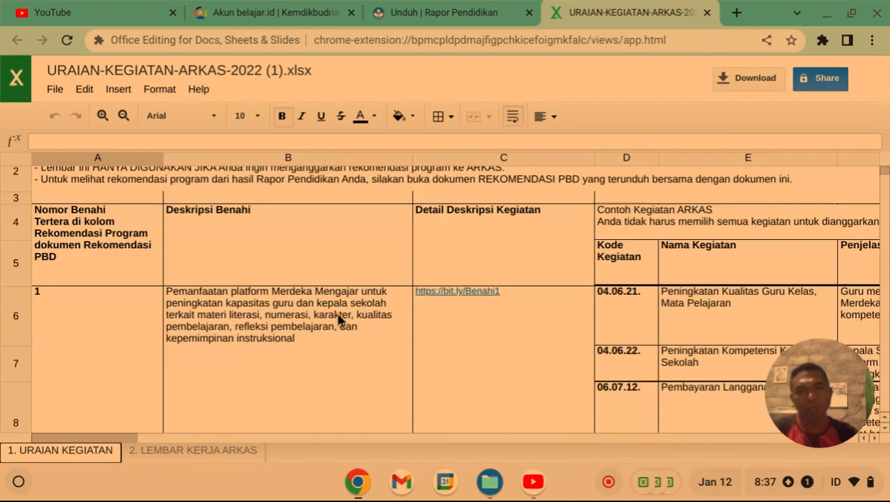
scroll(340, 318, down, 5)
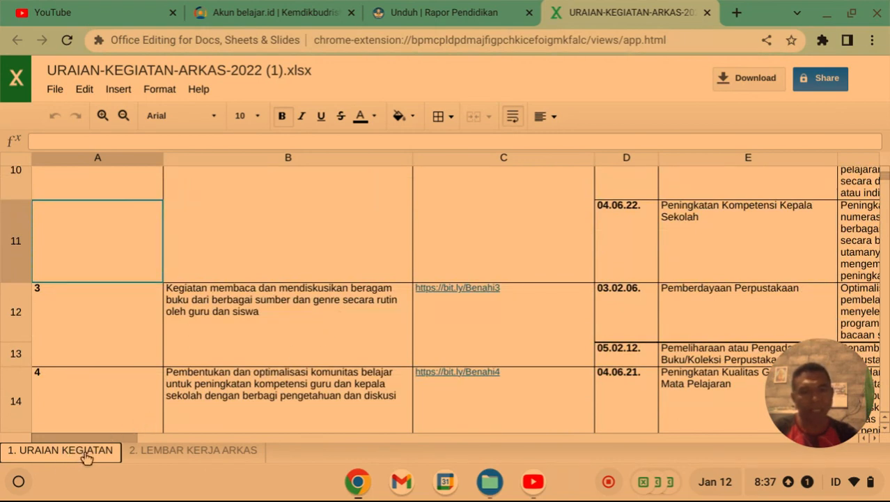
click(195, 454)
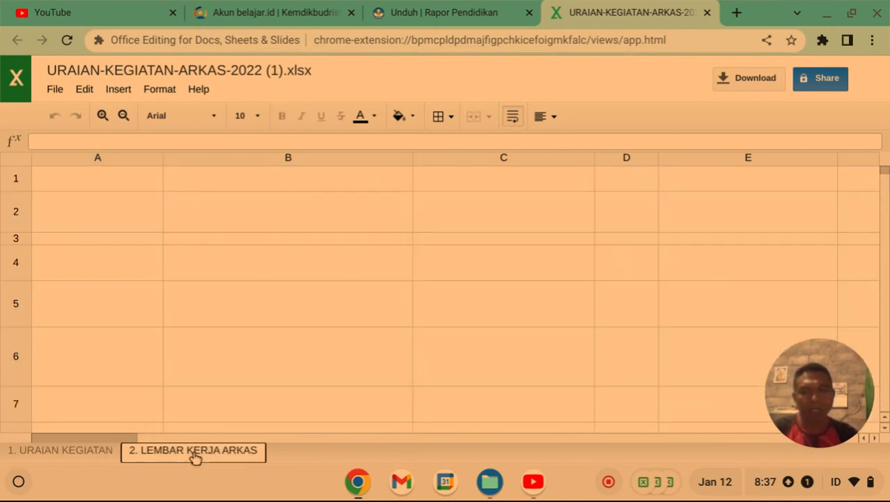
click(79, 450)
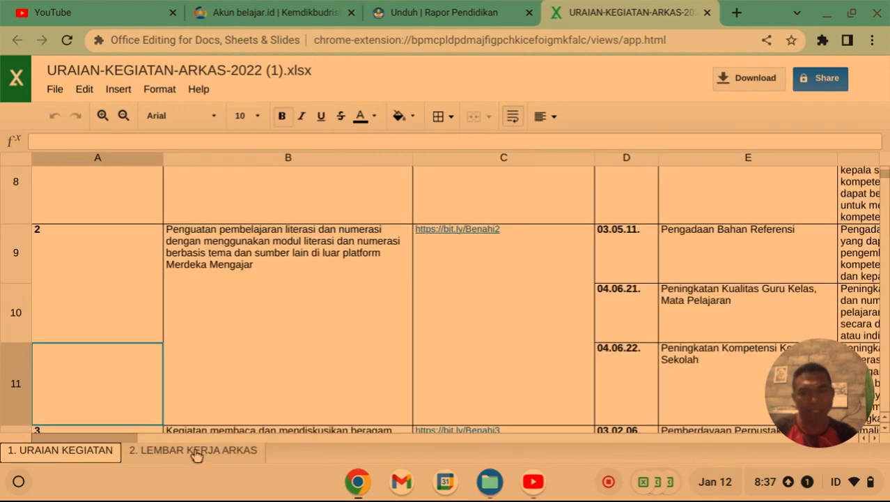
click(196, 453)
click(74, 451)
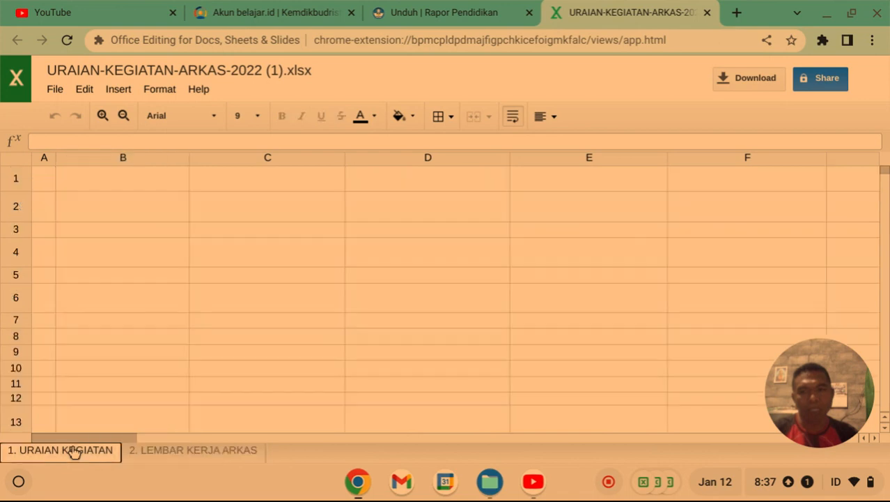
scroll(262, 347, up, 4)
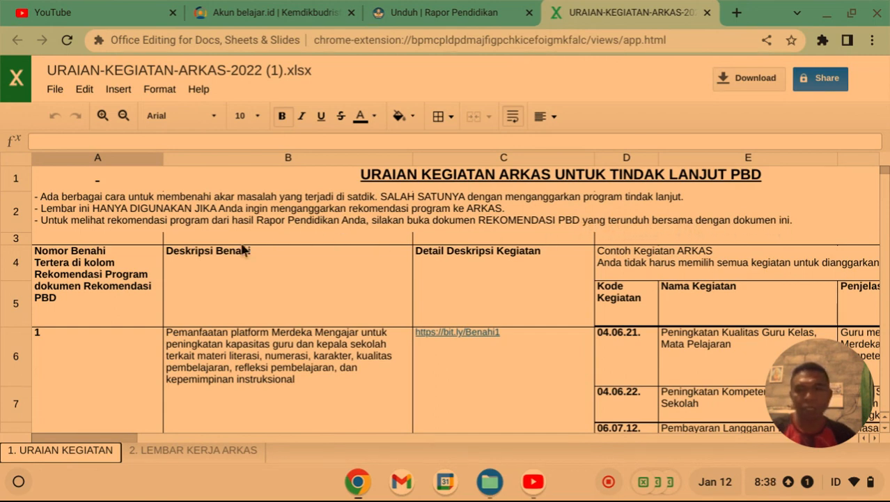
scroll(164, 257, down, 1)
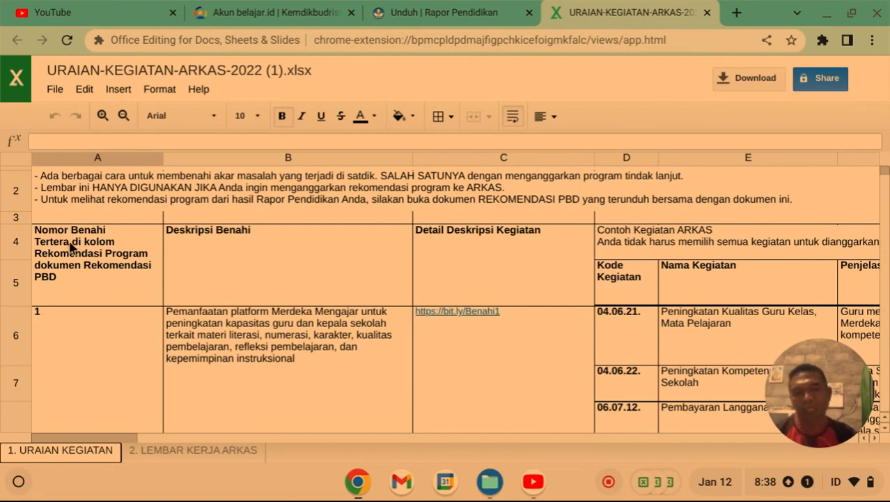
scroll(75, 244, down, 6)
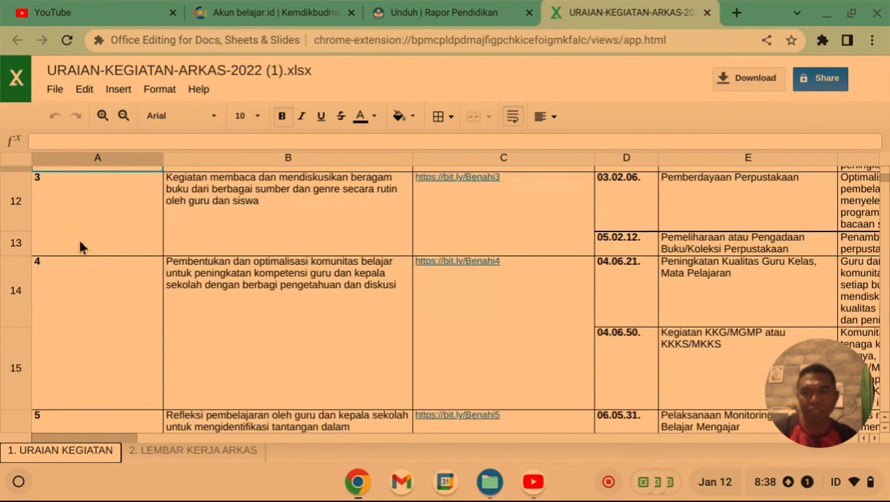
scroll(79, 241, down, 6)
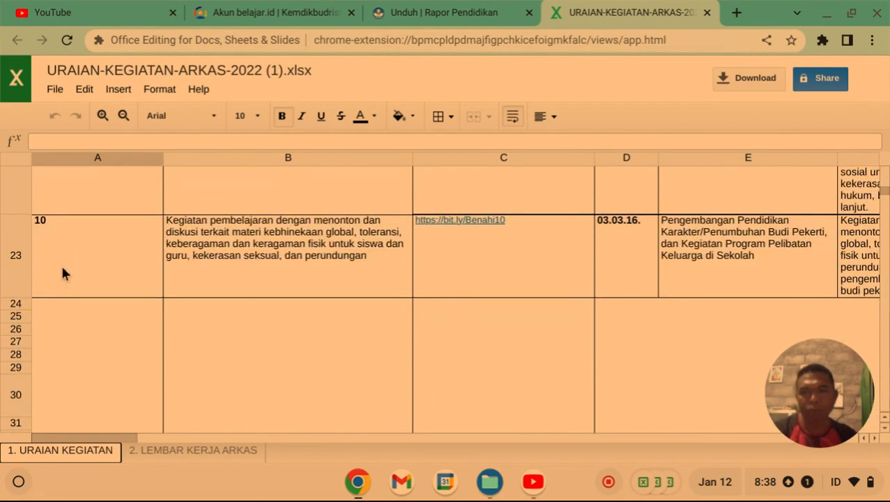
scroll(61, 263, up, 1)
scroll(56, 286, up, 12)
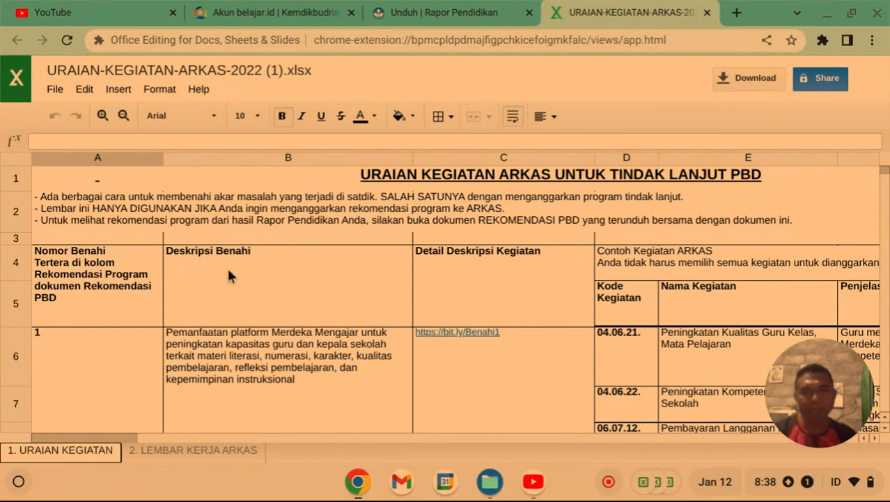
scroll(227, 276, down, 3)
scroll(234, 303, down, 4)
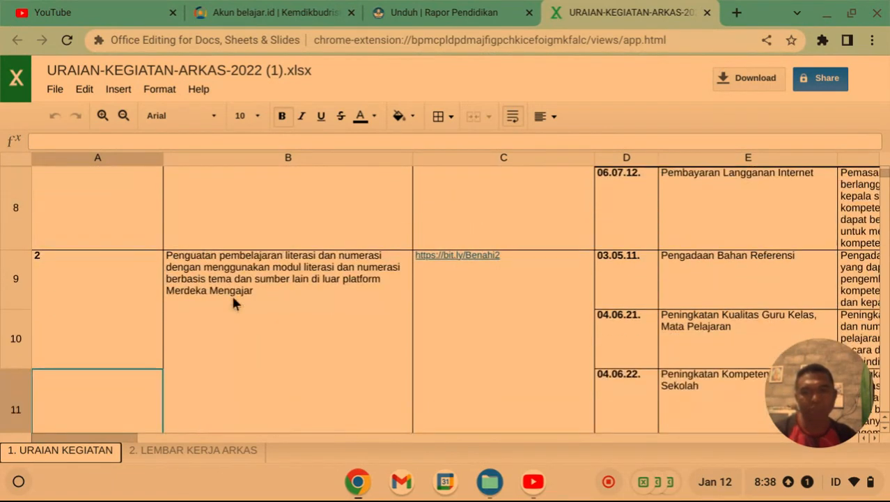
scroll(235, 302, up, 5)
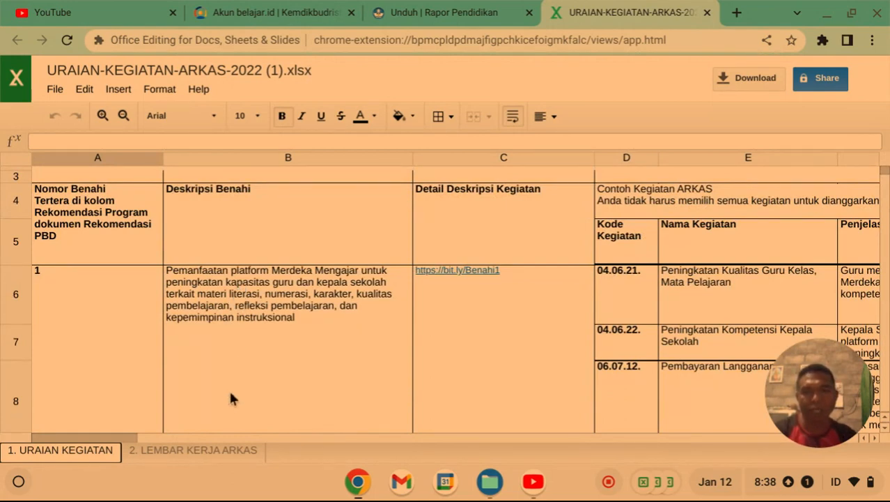
On LEMBAR KERJA ARKAS, replace A14's 0:00:00 with '1.', then go back to URAIAN KEGIATAN.
click(190, 454)
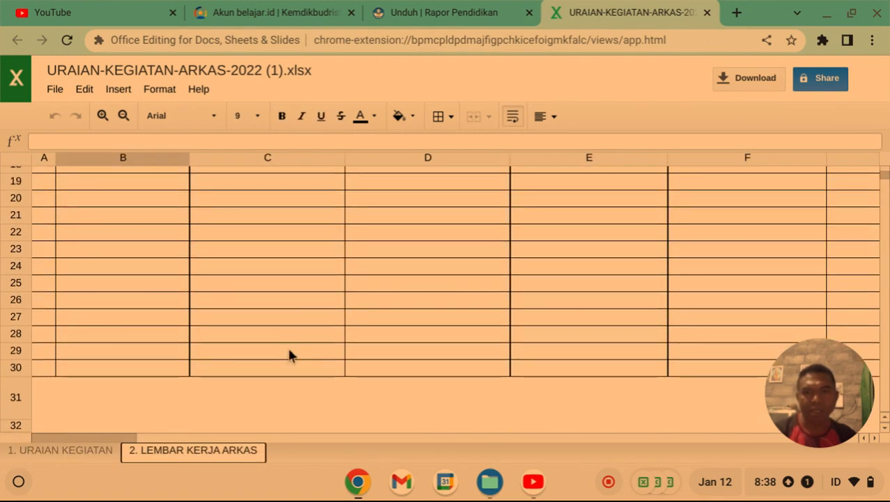
scroll(291, 354, down, 3)
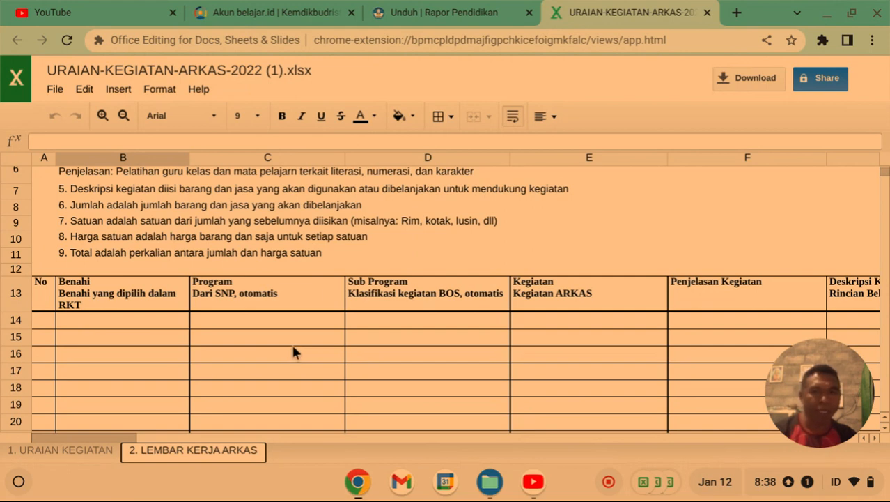
scroll(292, 352, up, 3)
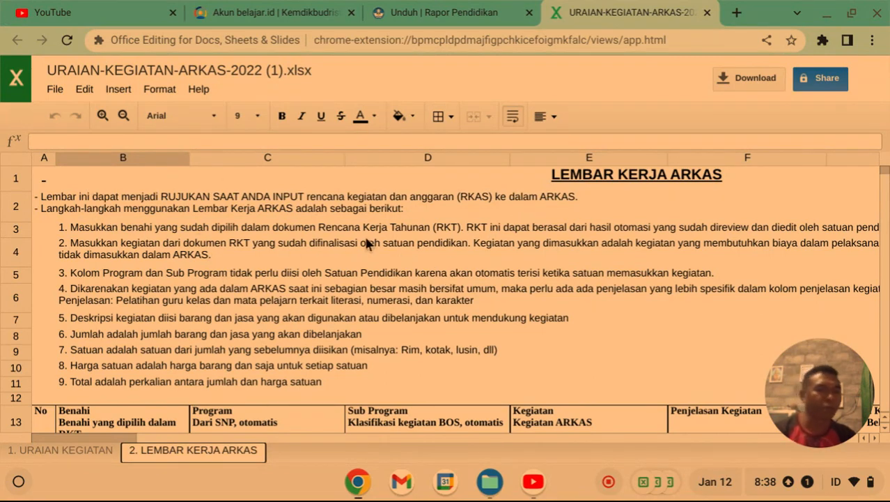
scroll(368, 241, down, 3)
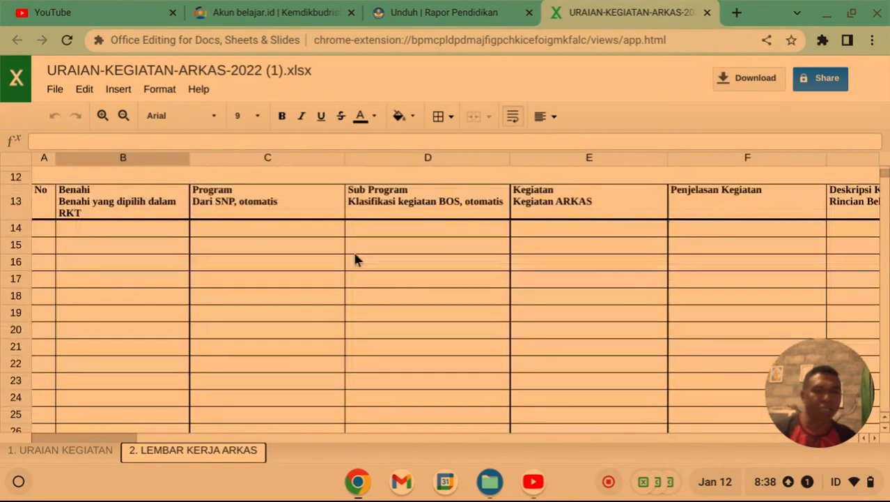
click(44, 226)
text(1.)
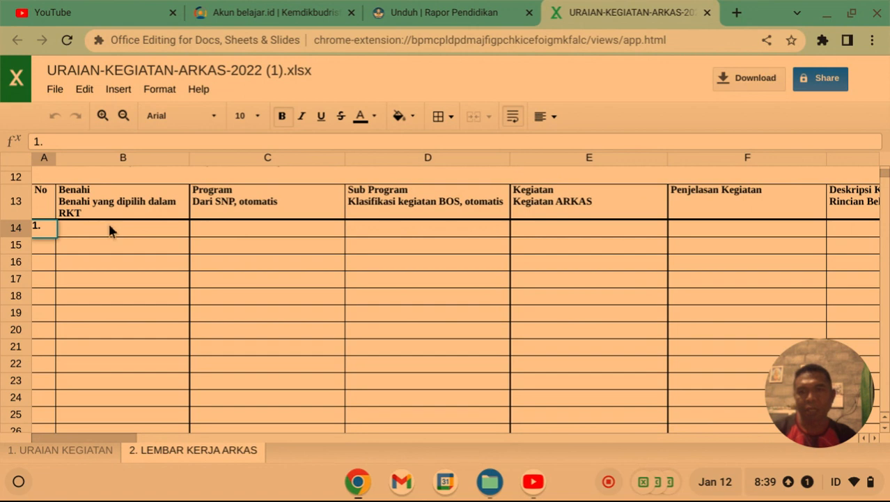
click(107, 224)
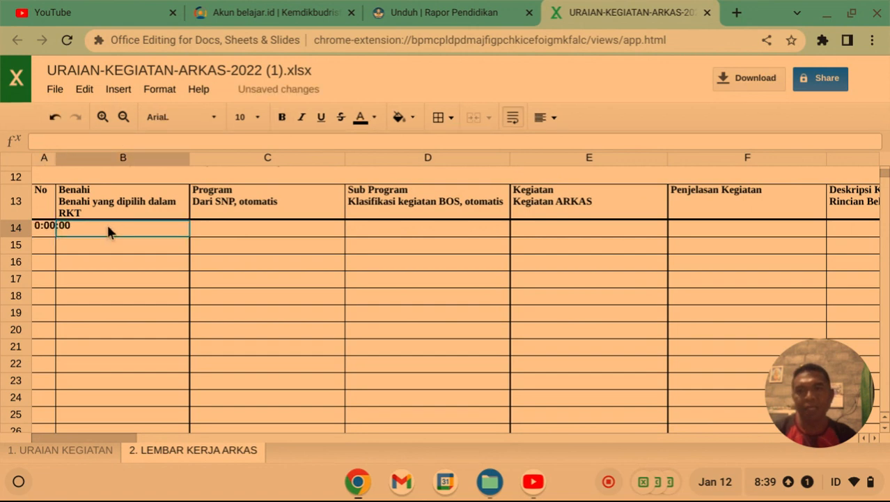
click(49, 229)
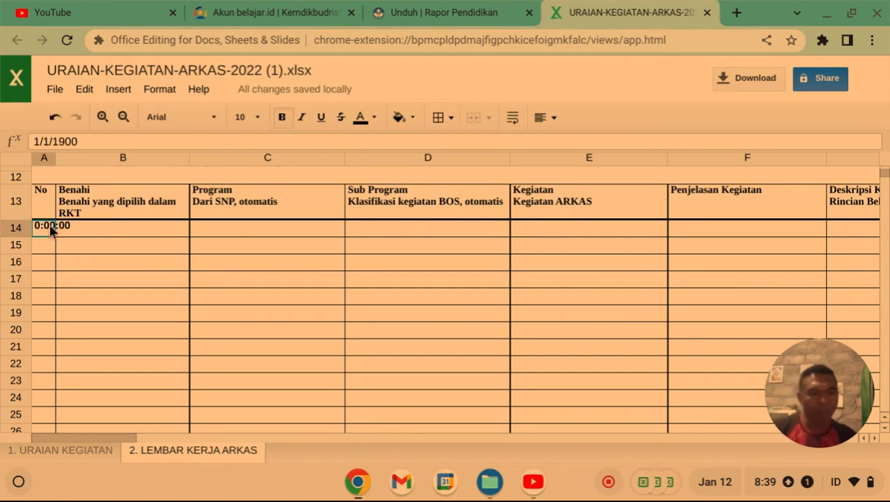
key(Delete)
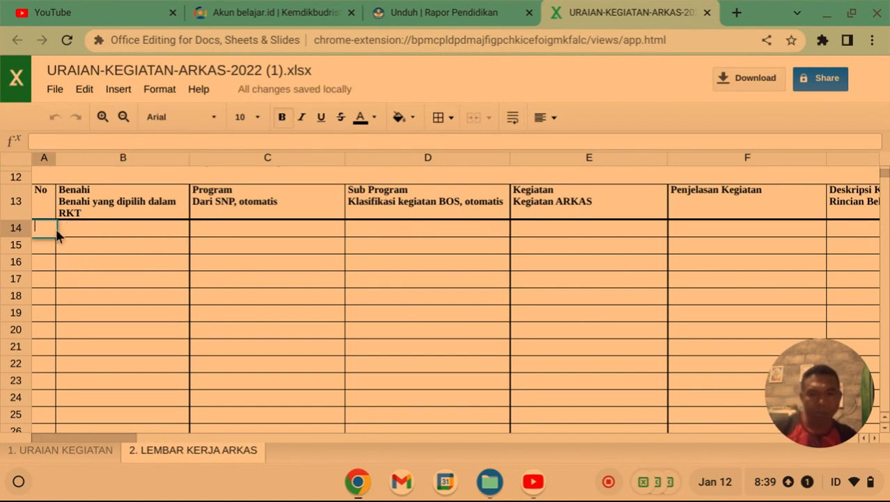
text(1.)
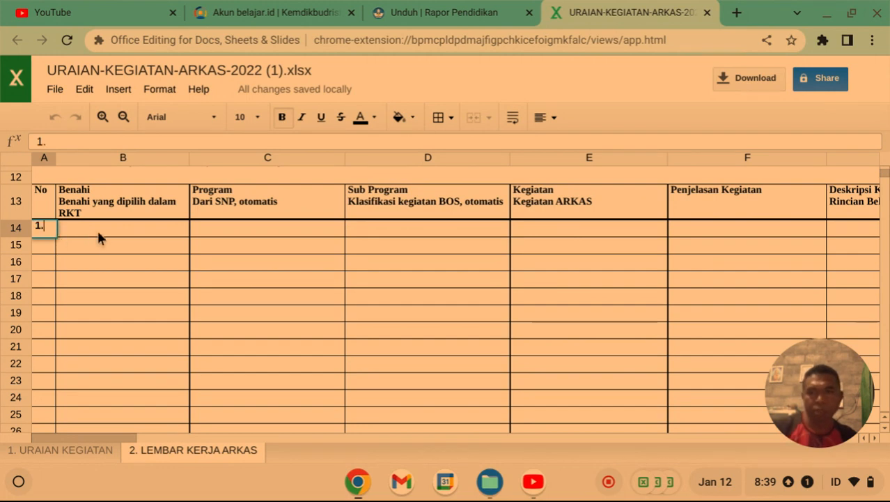
click(97, 228)
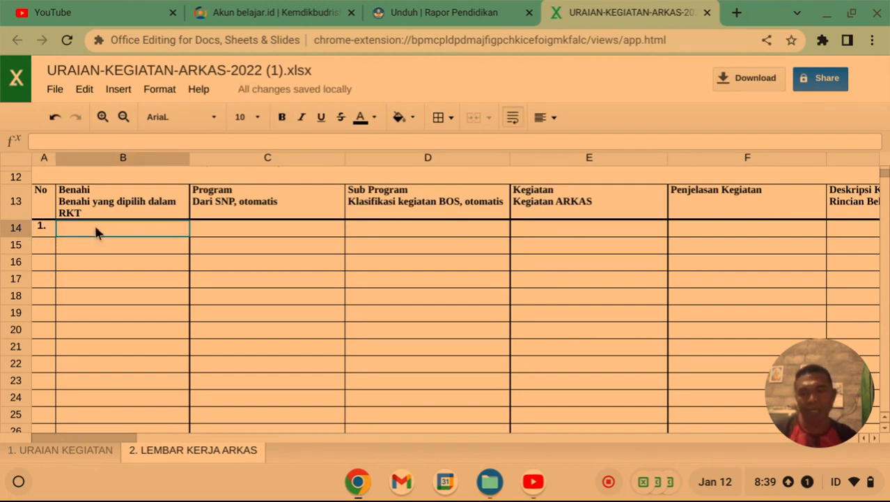
click(65, 454)
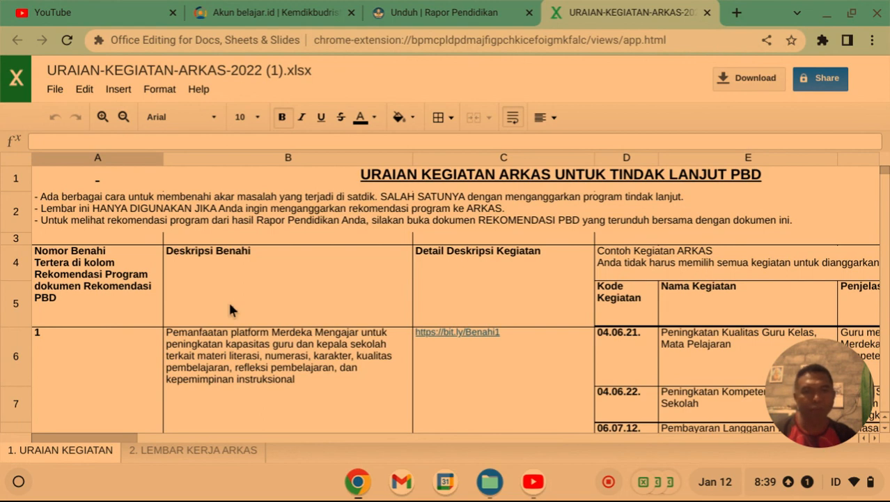
Copy the Benahi 1 description from URAIAN KEGIATAN cell B6 into LEMBAR KERJA ARKAS cell B14.
scroll(230, 305, down, 1)
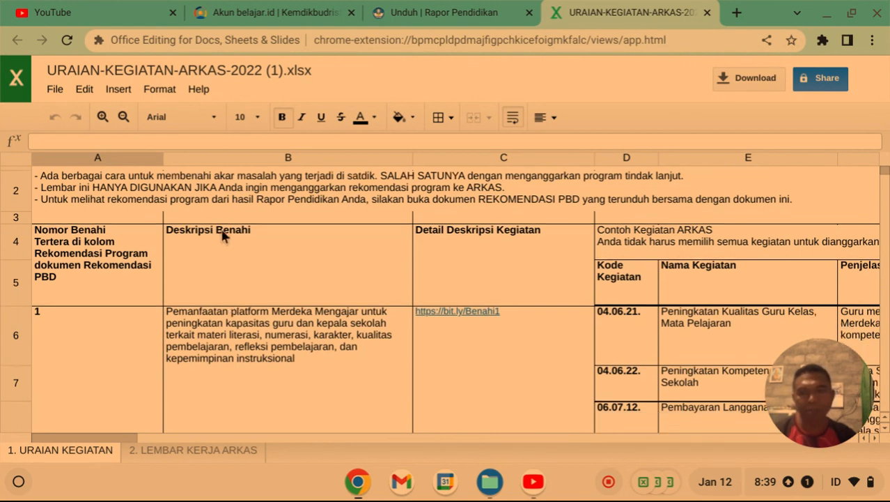
scroll(223, 254, down, 1)
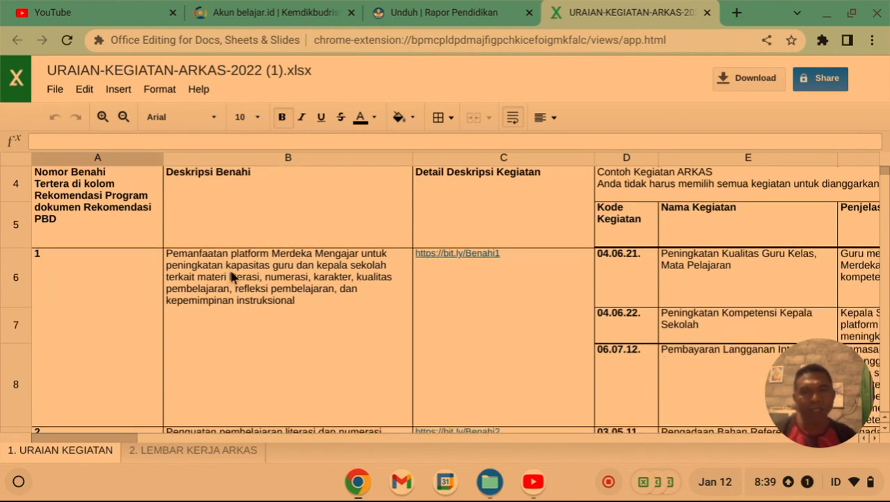
click(291, 280)
right_click(291, 281)
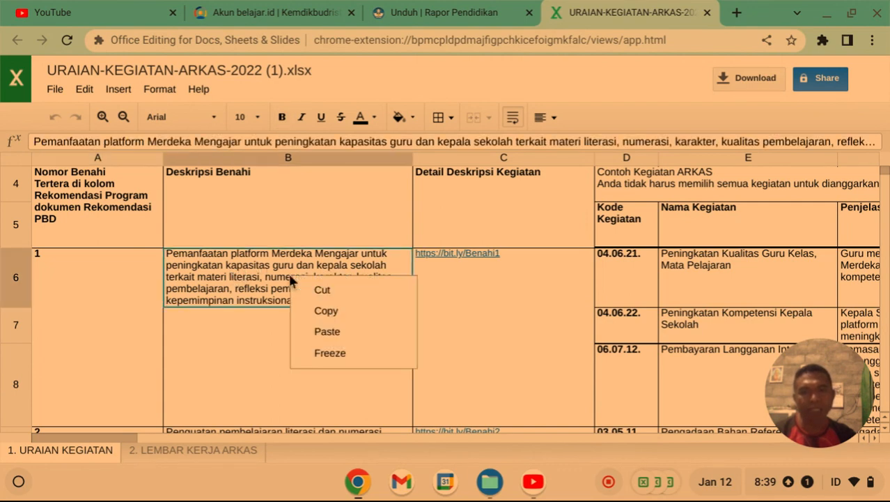
click(332, 312)
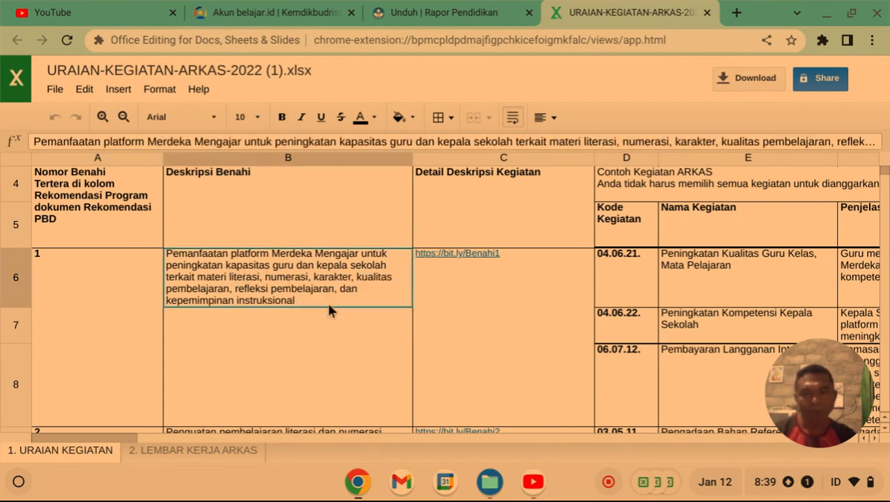
click(177, 452)
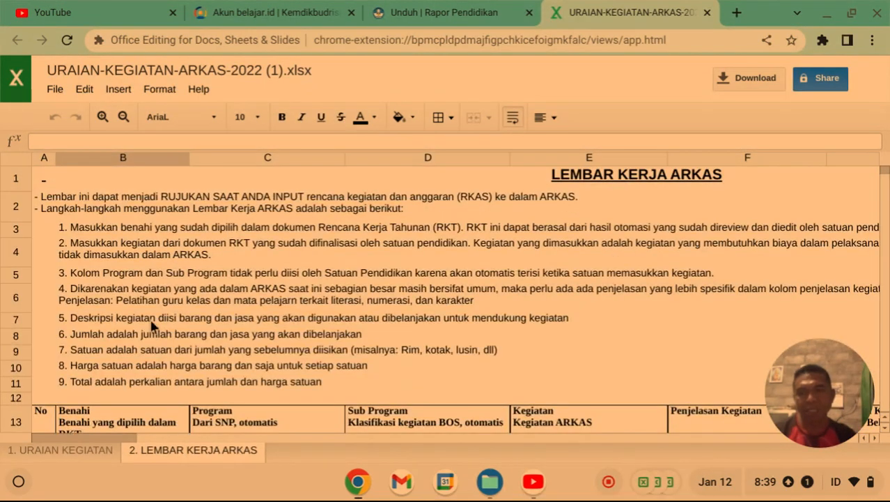
scroll(151, 319, down, 3)
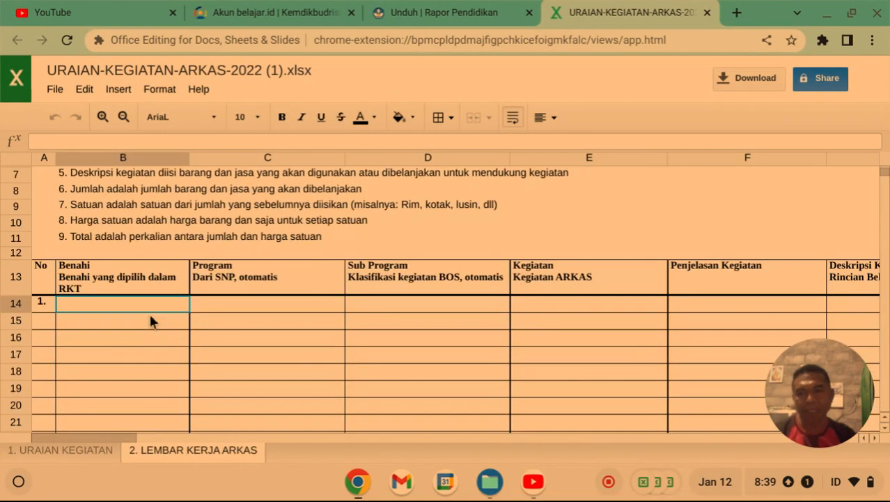
right_click(111, 304)
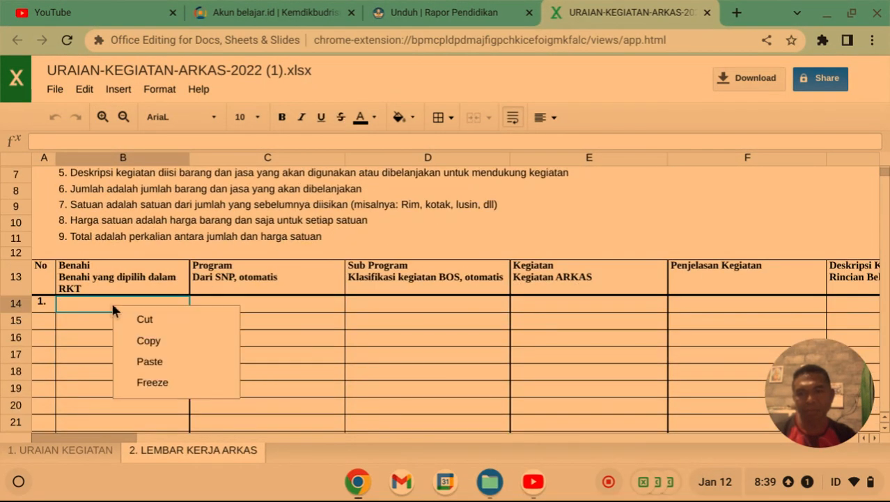
click(155, 364)
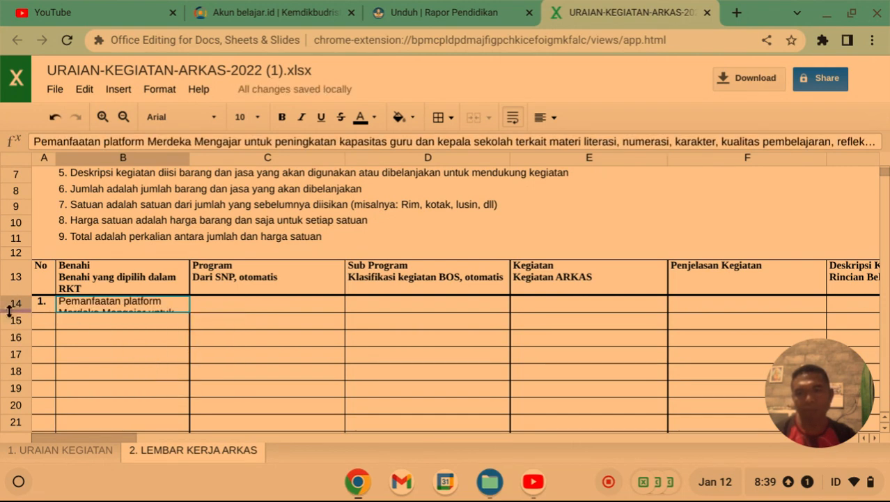
Heighten row 14 to show the wrapped text, select C14, and return to URAIAN KEGIATAN.
drag(10, 337, 13, 403)
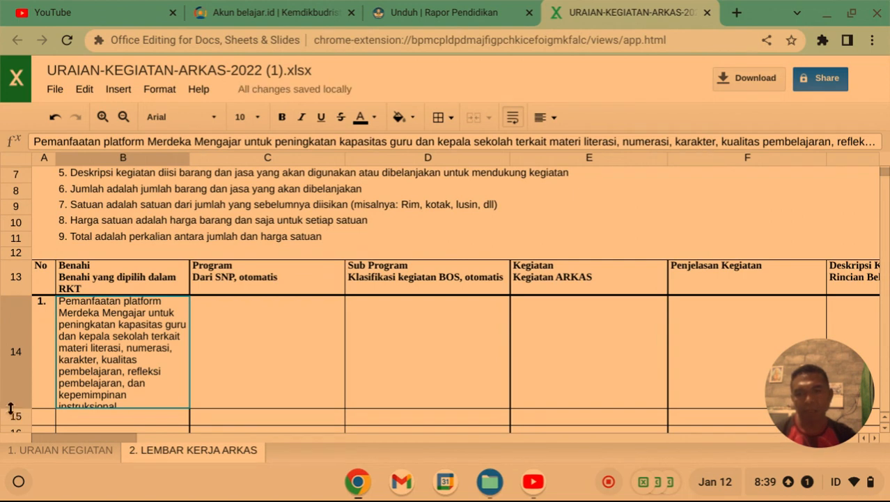
drag(7, 408, 8, 423)
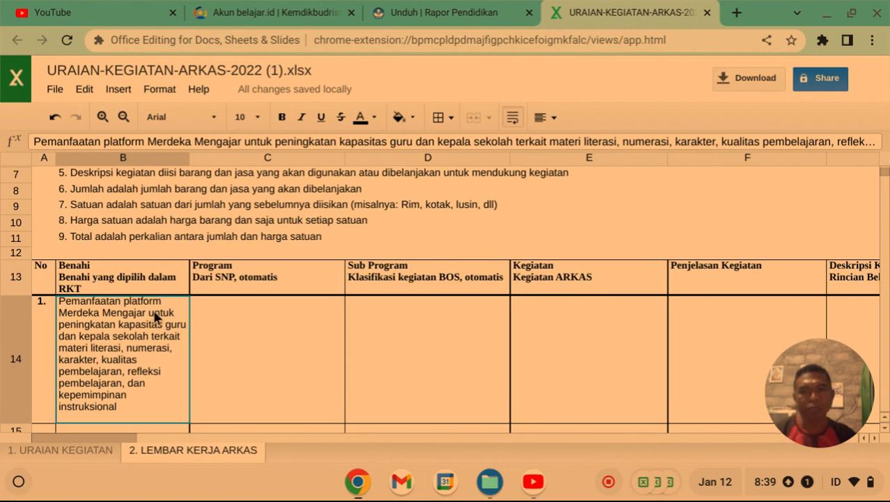
scroll(156, 317, down, 1)
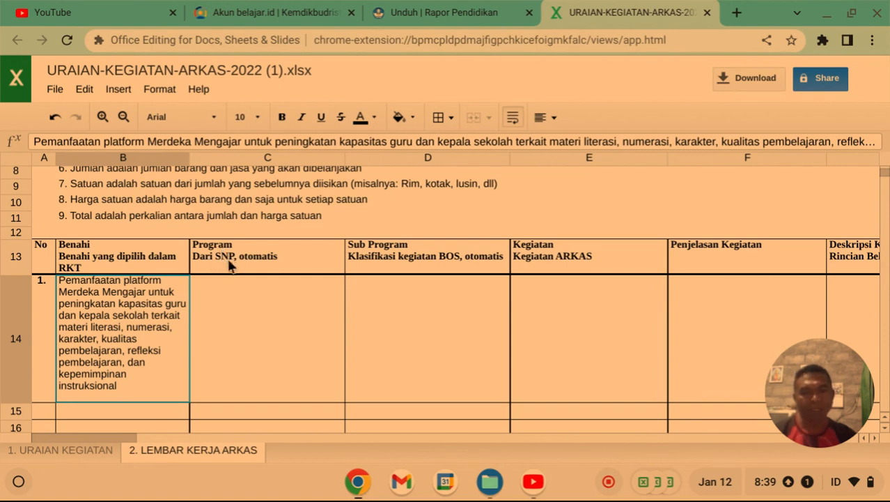
click(242, 313)
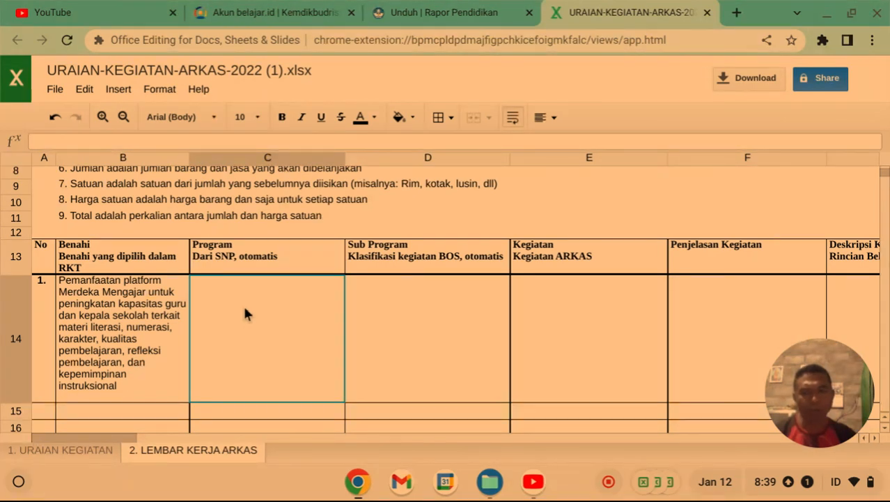
click(62, 450)
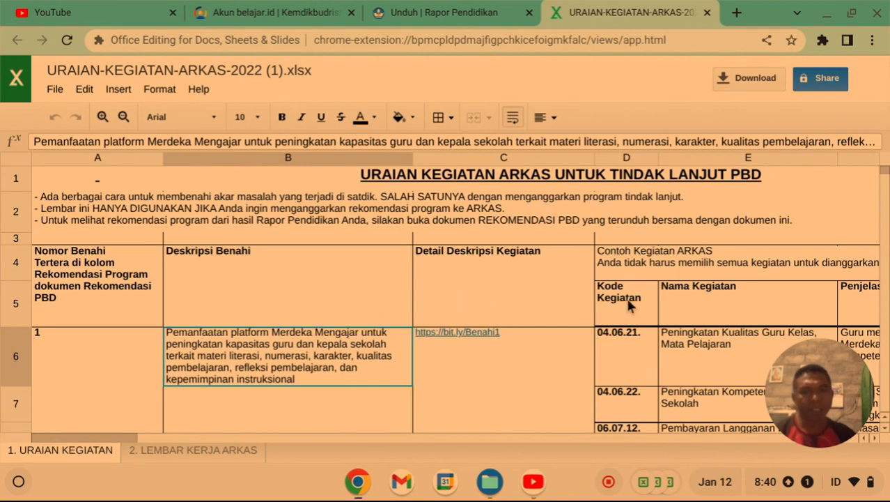
scroll(628, 303, down, 1)
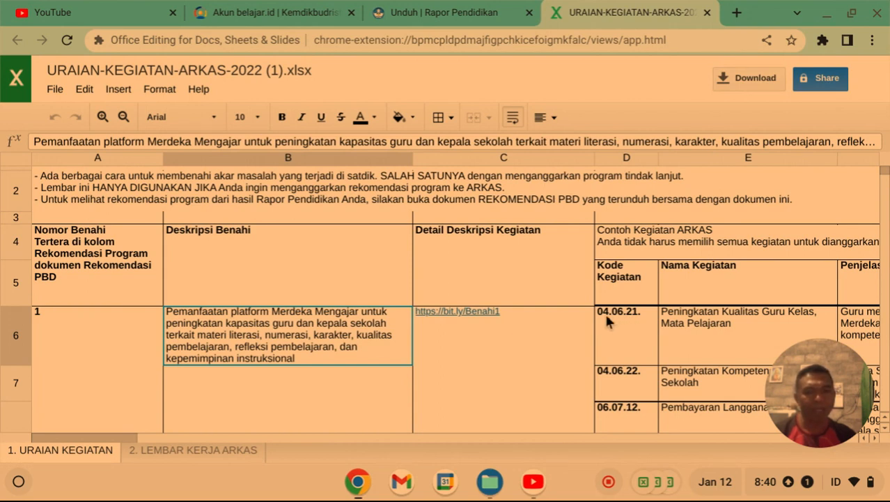
Bring Files forward and scroll the Downloads list past both URAIAN-KEGIATAN-ARKAS-2022 spreadsheets.
click(490, 481)
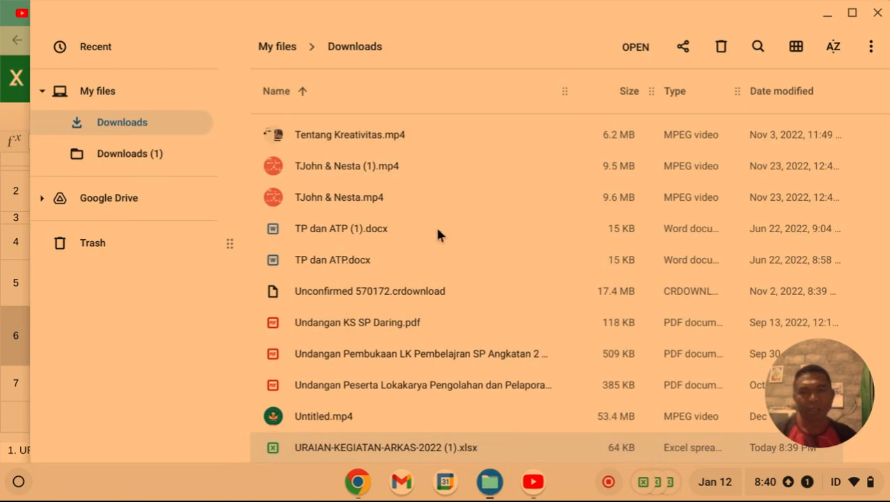
scroll(437, 227, down, 1)
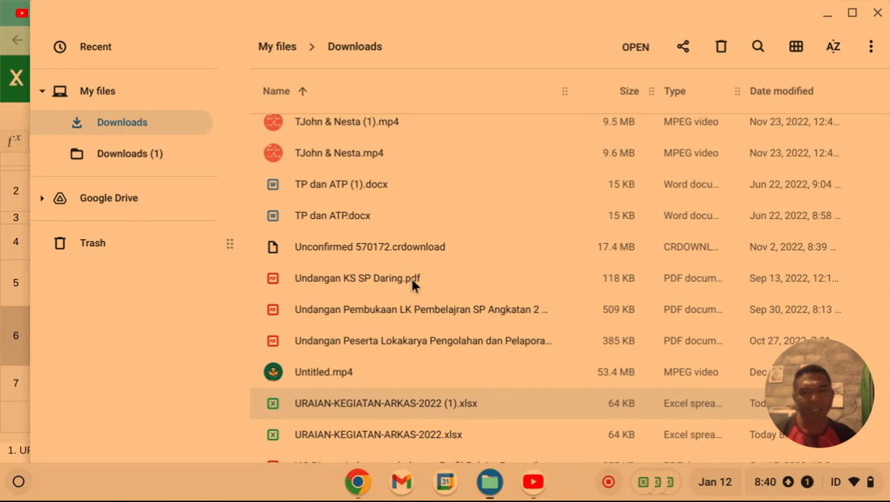
scroll(412, 282, down, 3)
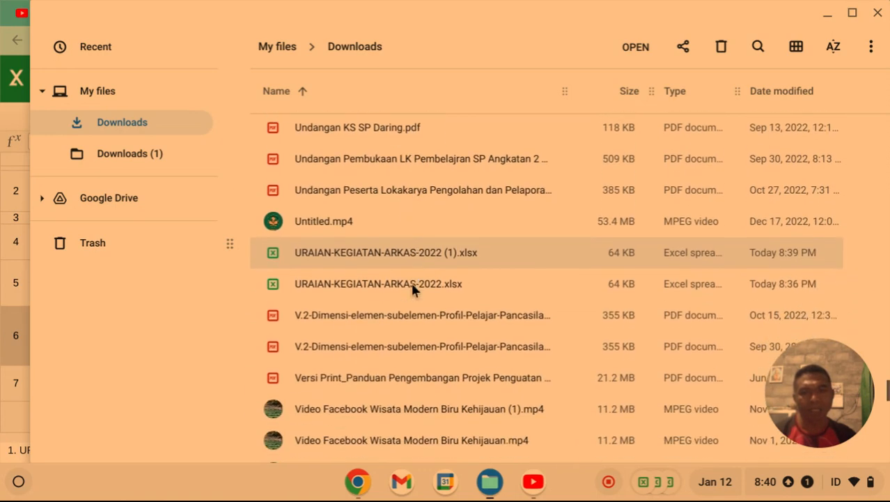
scroll(412, 285, down, 3)
scroll(417, 277, down, 2)
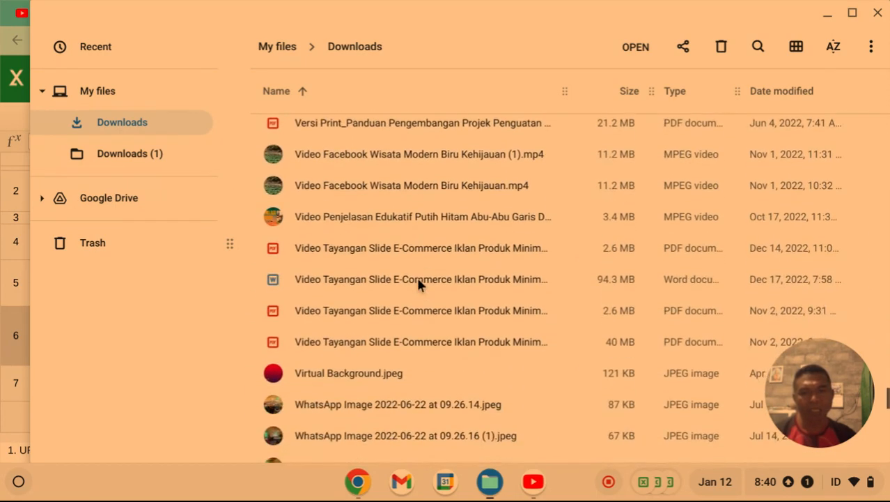
scroll(416, 277, down, 20)
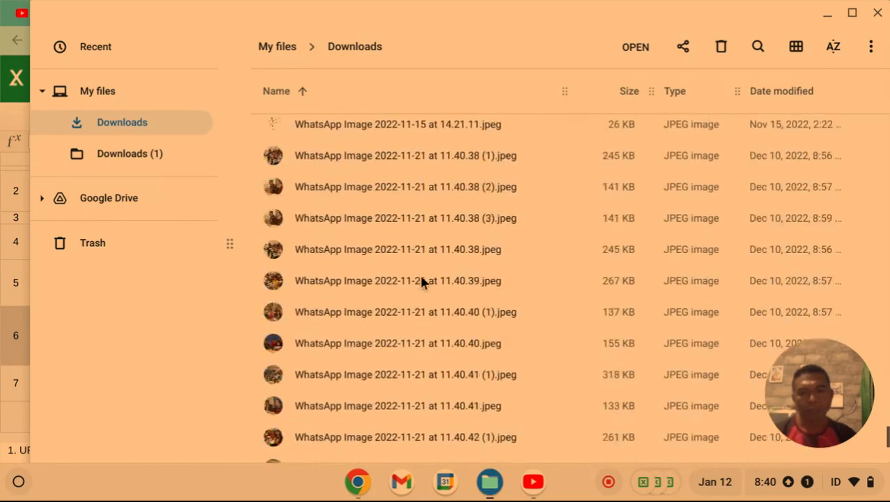
scroll(421, 280, down, 8)
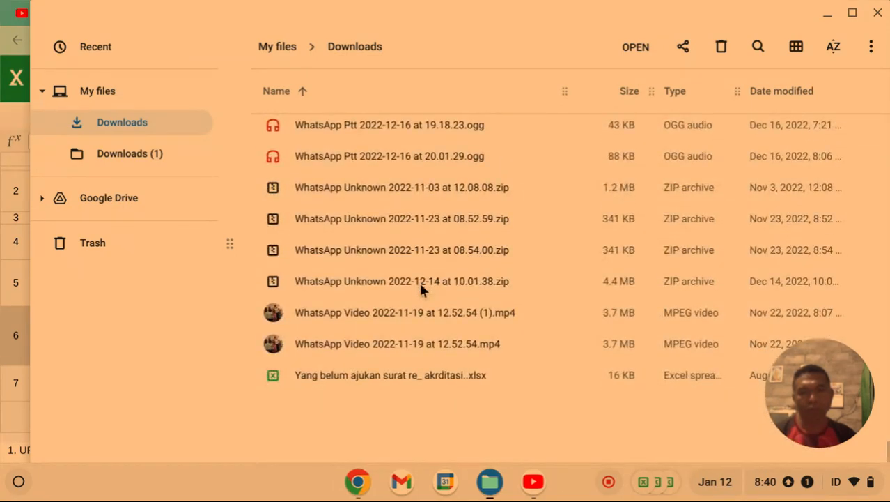
scroll(420, 287, up, 20)
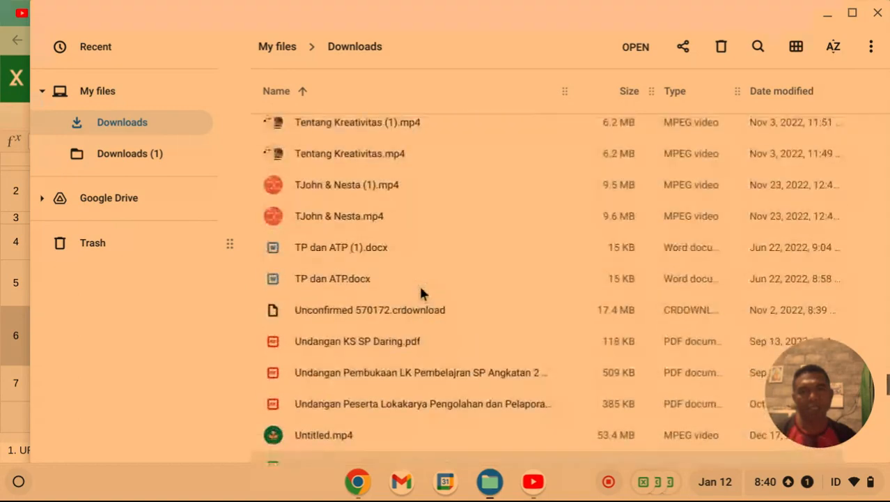
scroll(420, 287, up, 5)
scroll(422, 287, up, 4)
scroll(421, 287, down, 4)
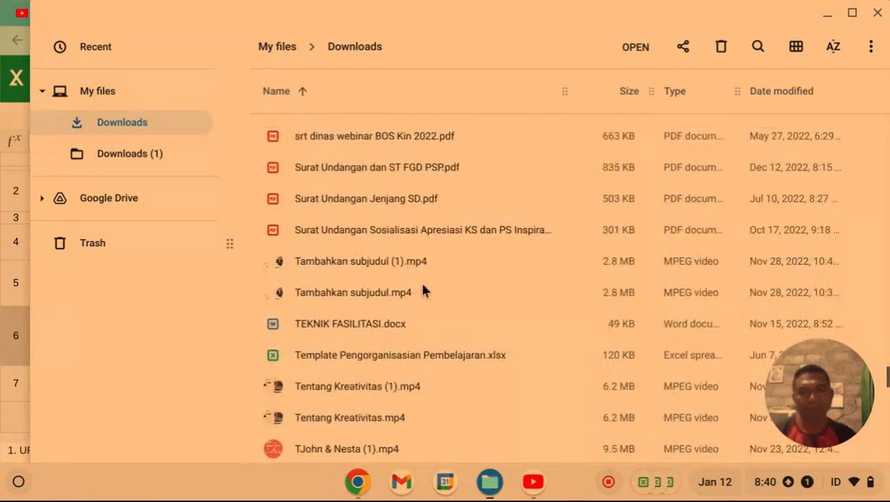
scroll(422, 289, up, 10)
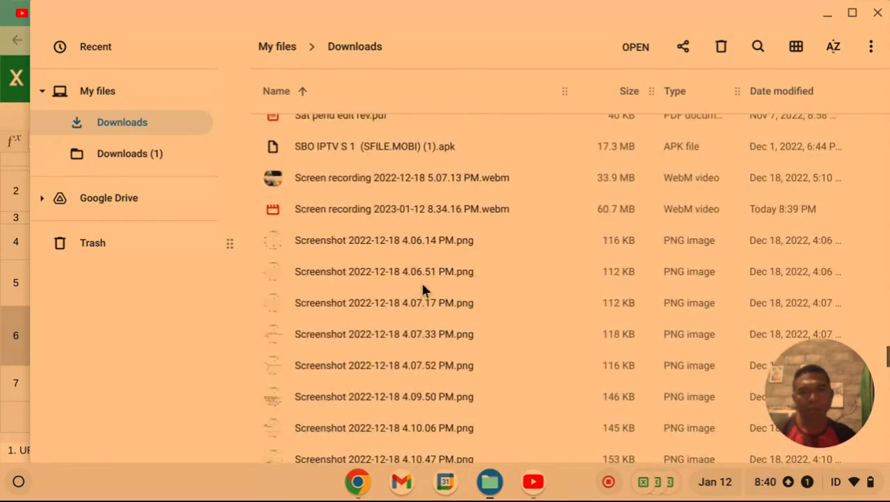
scroll(422, 288, up, 15)
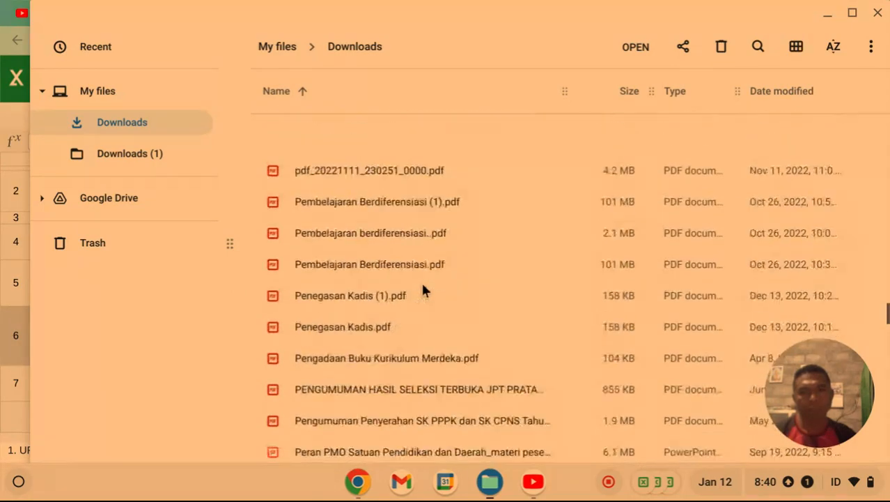
scroll(422, 288, up, 15)
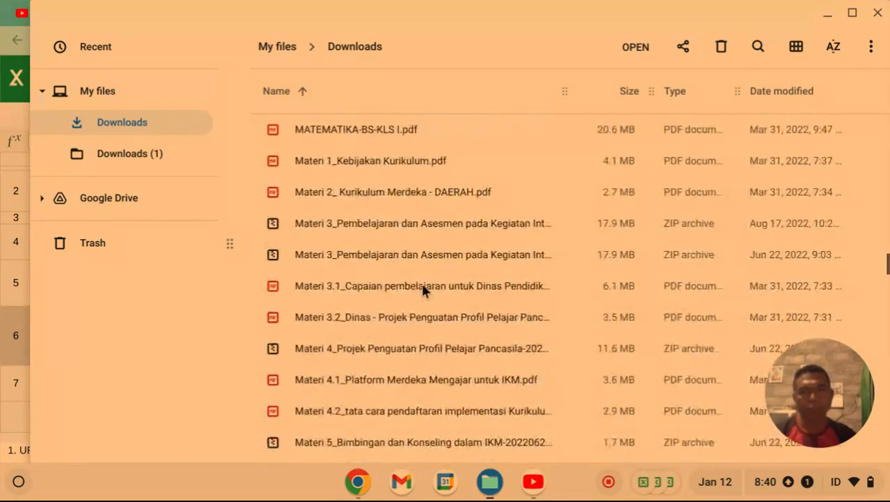
scroll(422, 287, up, 10)
scroll(423, 289, up, 5)
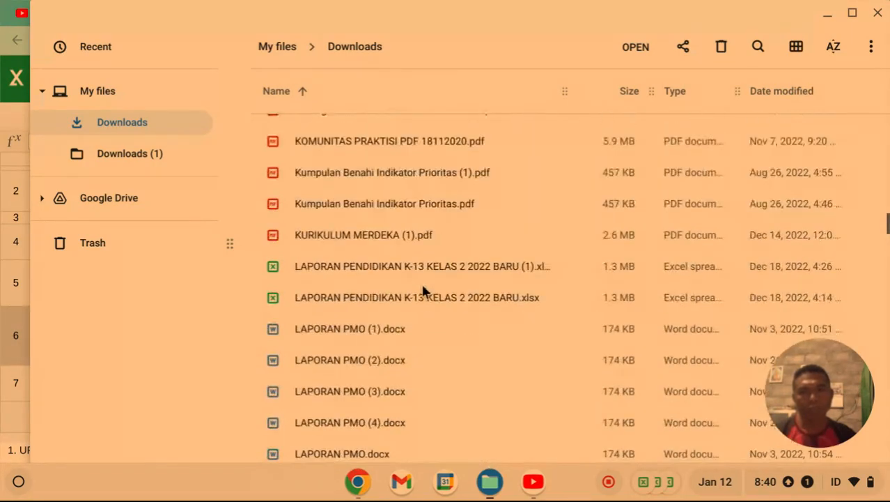
scroll(423, 290, up, 15)
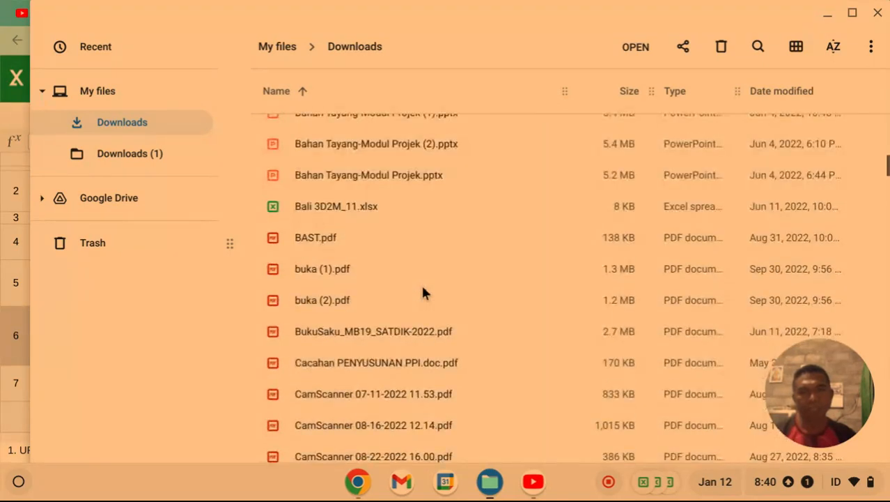
scroll(422, 288, up, 15)
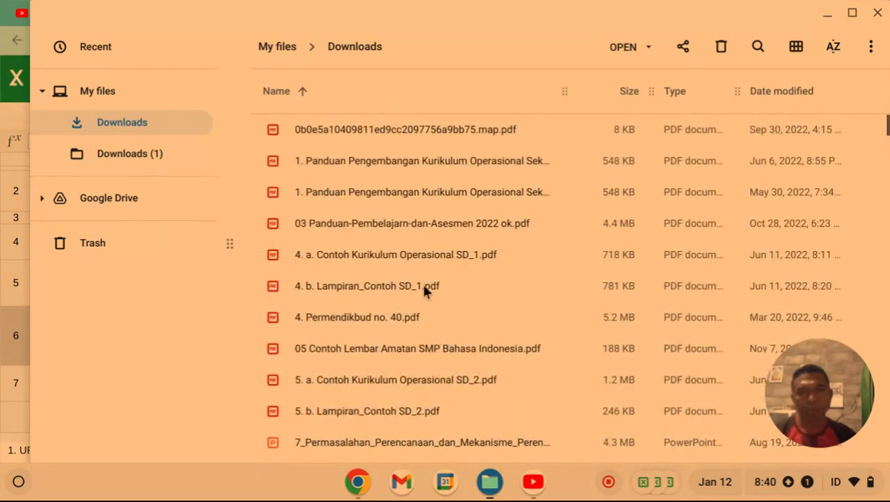
scroll(424, 289, down, 5)
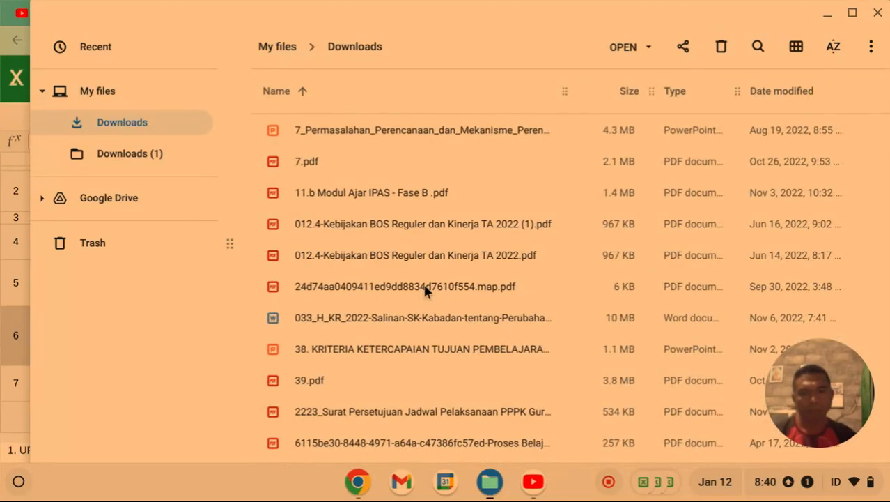
scroll(425, 290, down, 4)
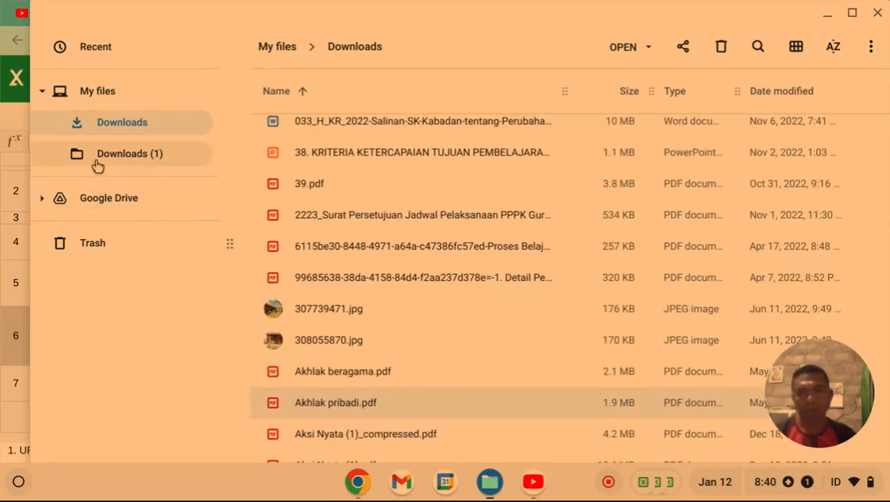
Browse the Downloads (1) folder, then return to Downloads and scroll through its files.
click(97, 159)
scroll(418, 212, down, 8)
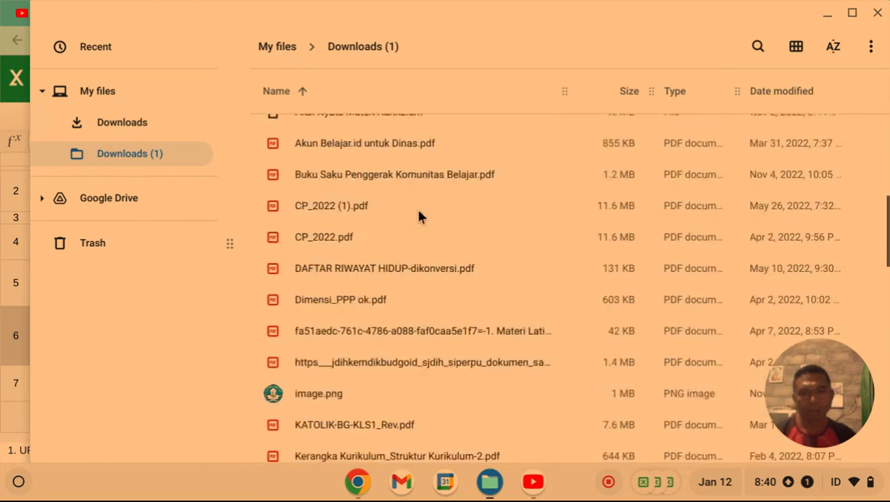
scroll(419, 216, down, 3)
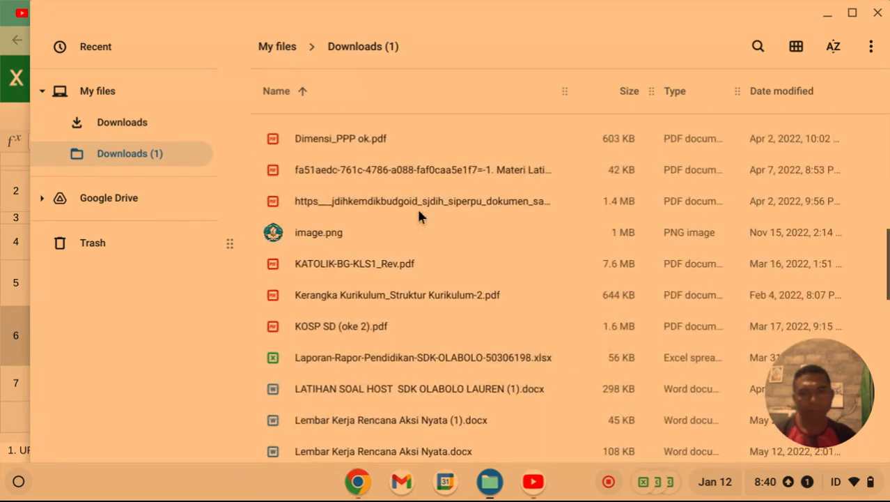
scroll(418, 218, down, 3)
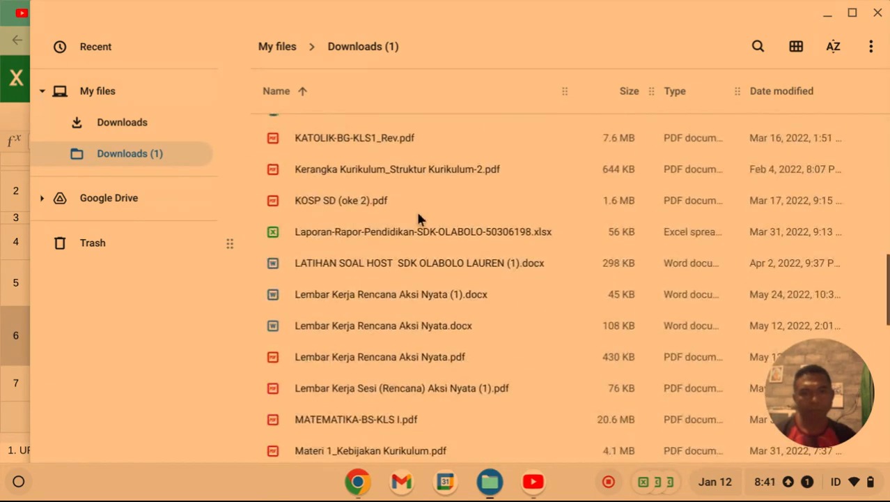
scroll(418, 216, down, 12)
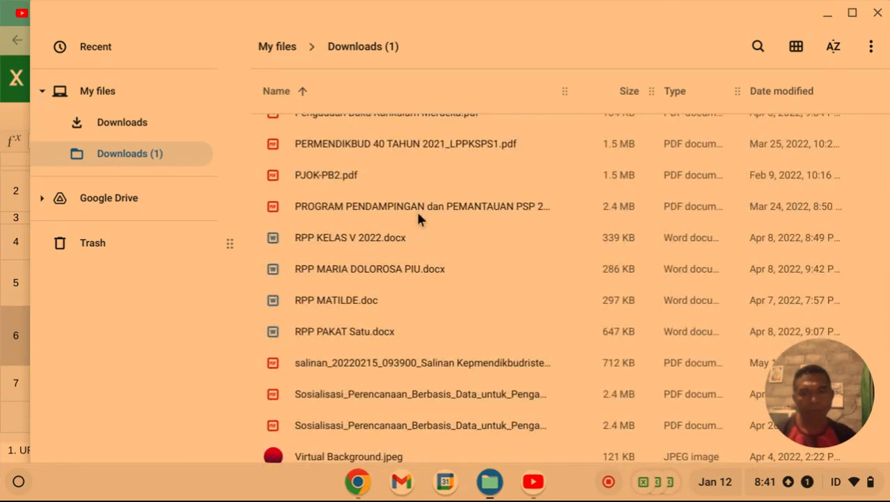
scroll(418, 216, down, 2)
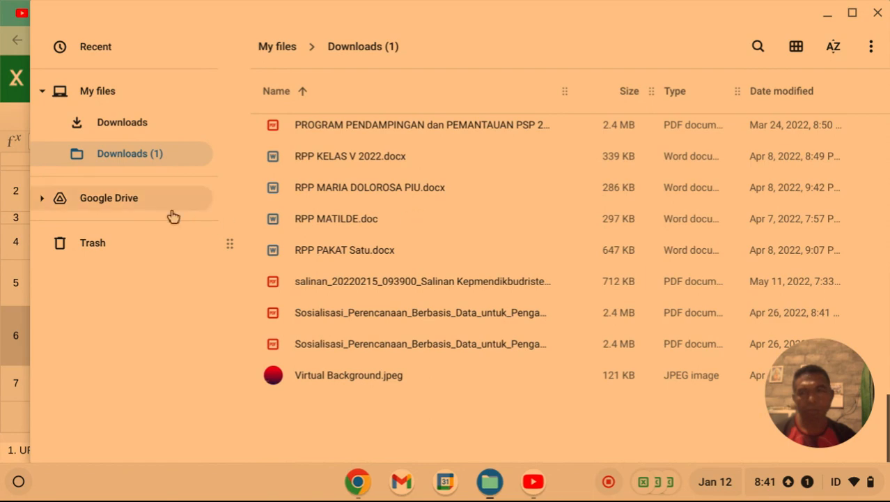
click(126, 130)
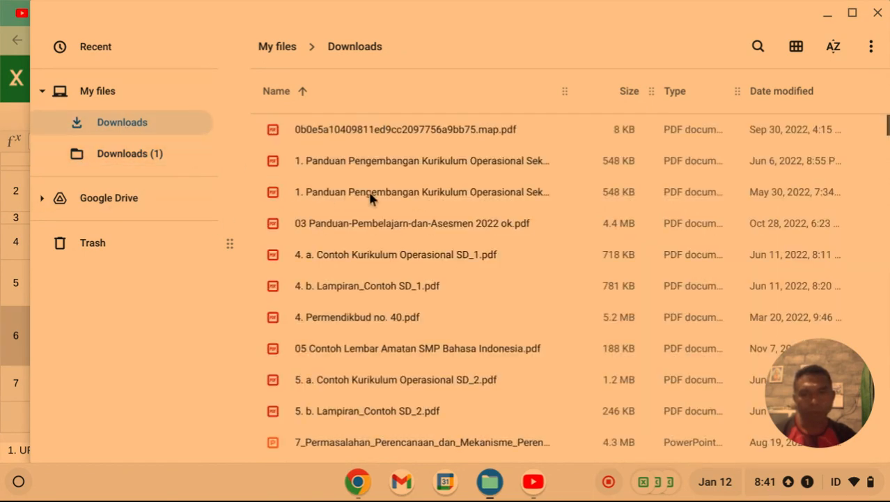
scroll(369, 195, down, 5)
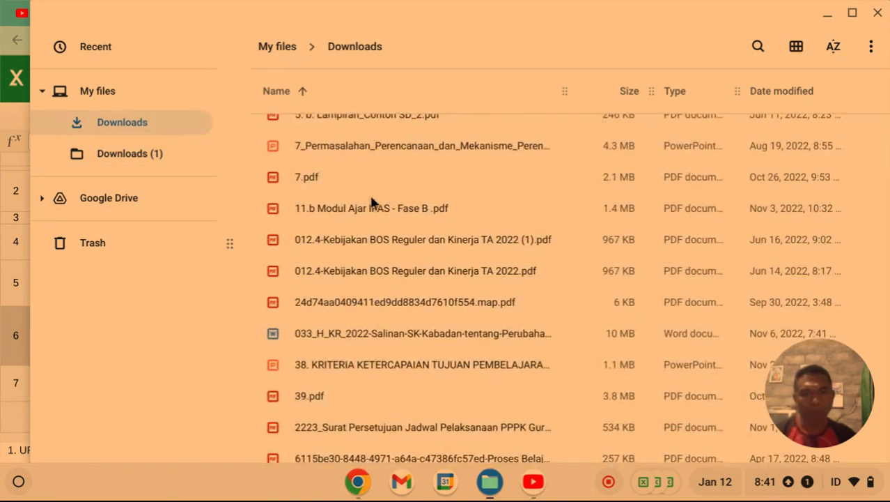
scroll(371, 202, down, 10)
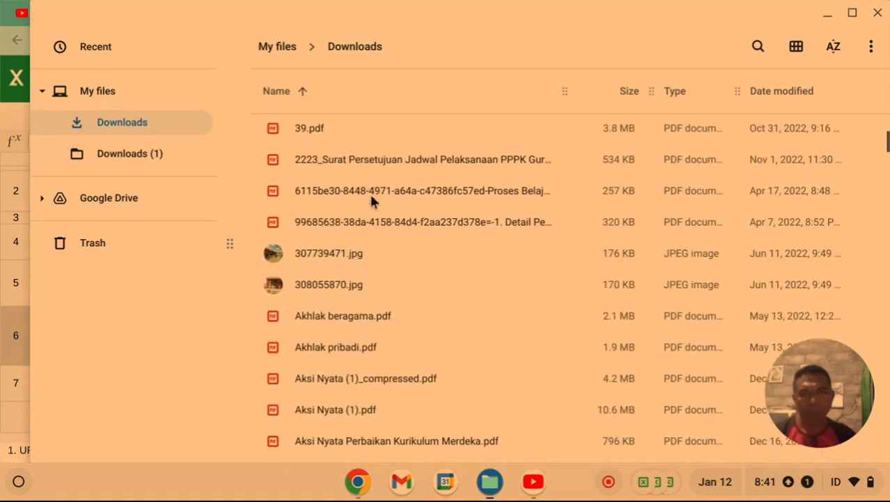
scroll(371, 199, down, 2)
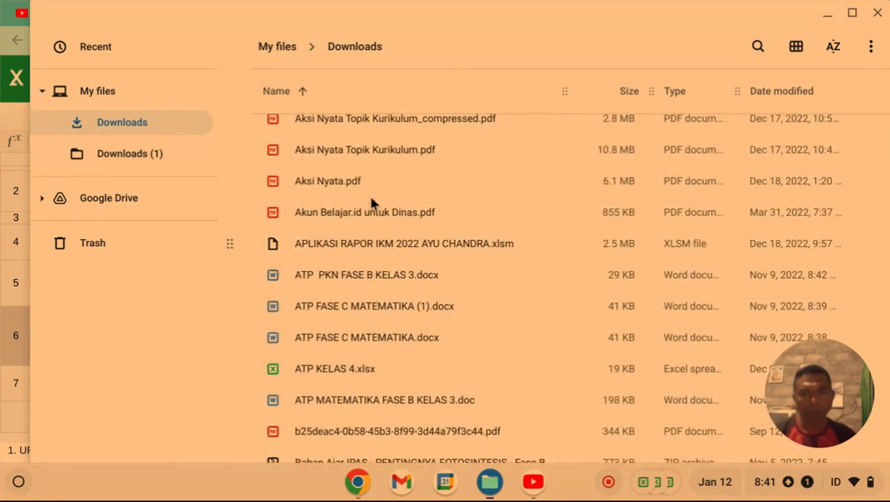
scroll(370, 202, down, 8)
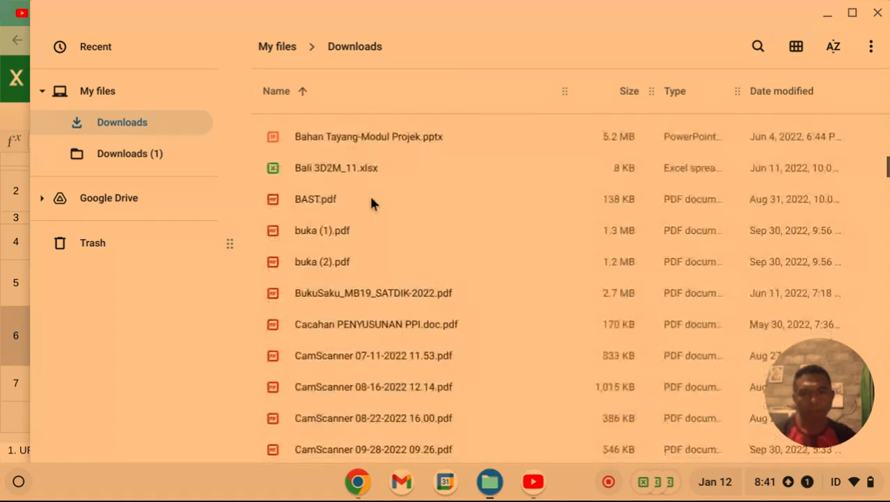
scroll(370, 202, down, 6)
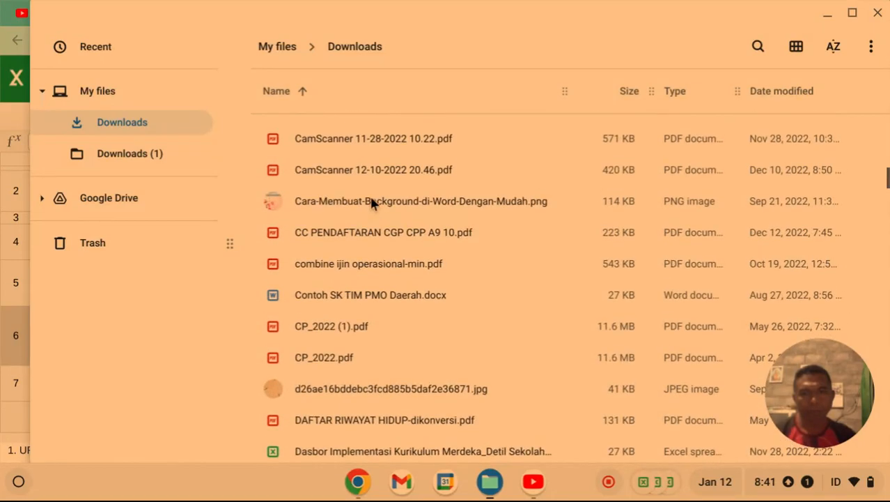
scroll(371, 202, up, 1)
scroll(371, 202, down, 5)
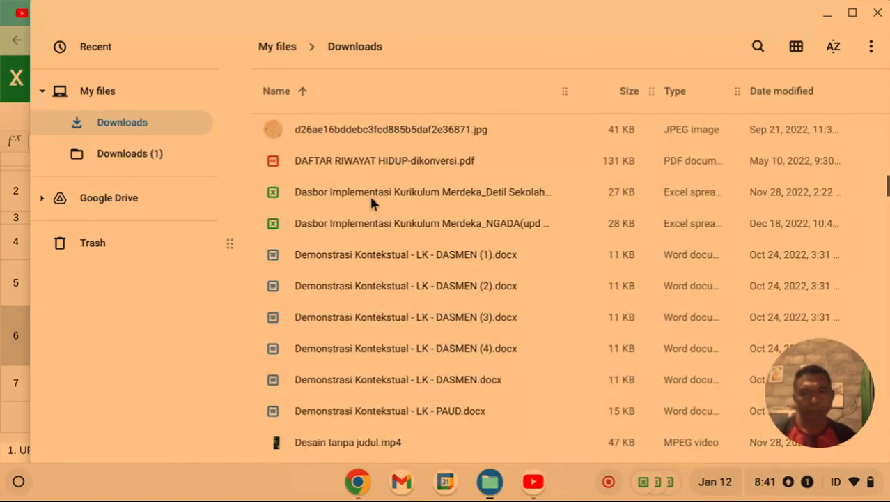
scroll(371, 200, down, 3)
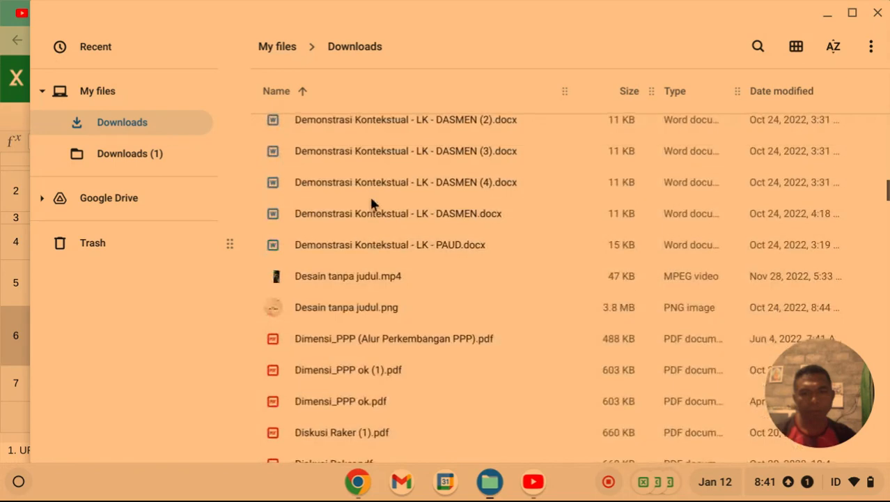
scroll(371, 200, down, 3)
scroll(371, 202, down, 2)
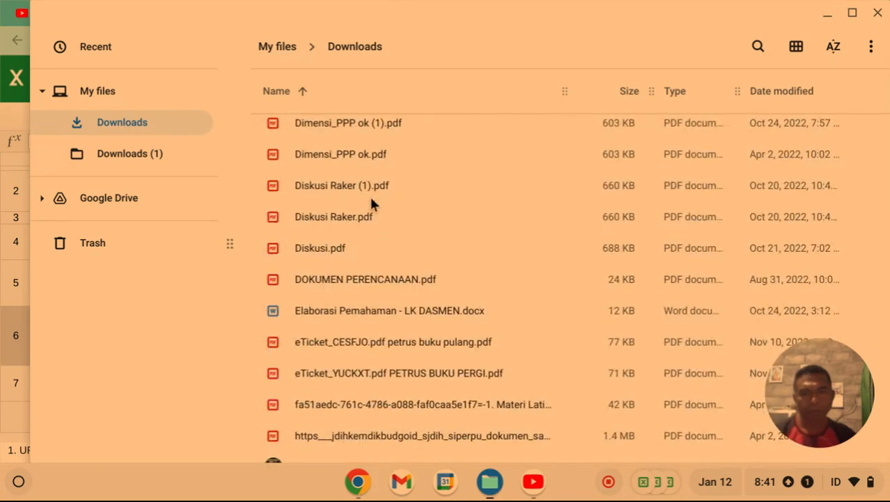
scroll(369, 194, down, 4)
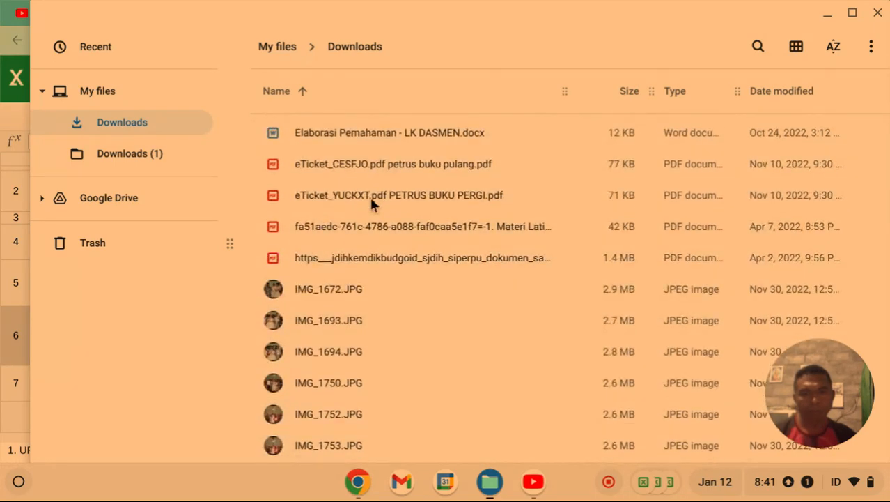
scroll(369, 202, down, 1)
Open Salinan Referensi Kode Kegiatan.docx from the recent downloads tray in the office editor.
click(638, 485)
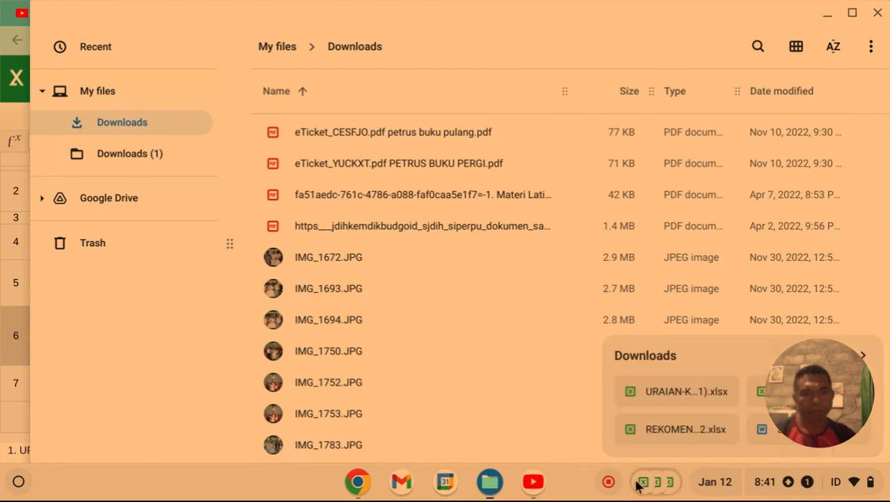
mouse_move(720, 440)
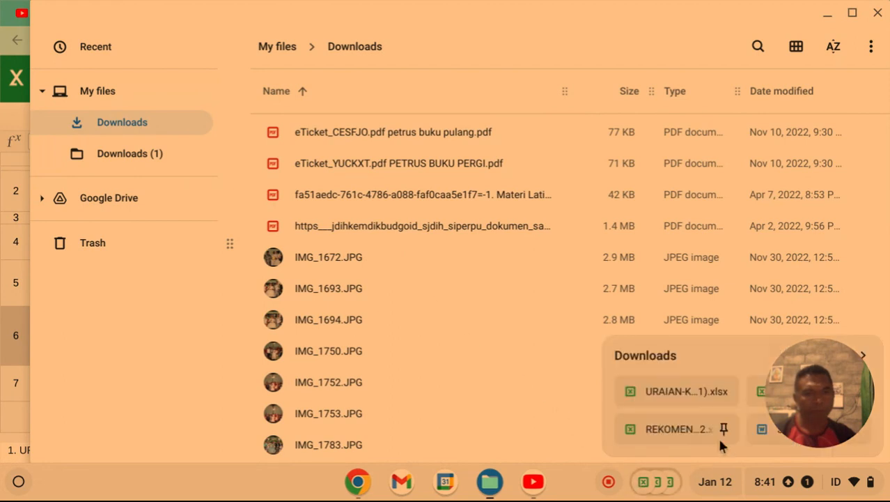
click(760, 433)
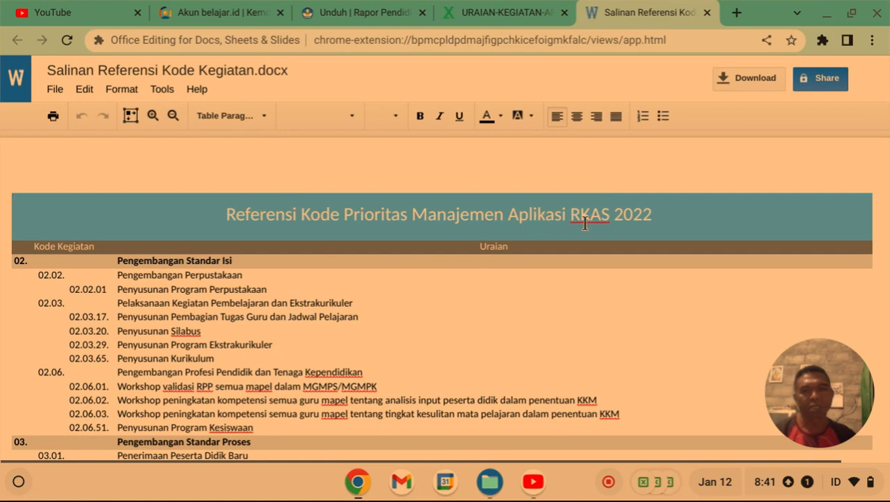
Copy the 04. heading 'Pengembangan pendidik dan tenaga kependidikan' from the code reference document.
scroll(491, 235, down, 1)
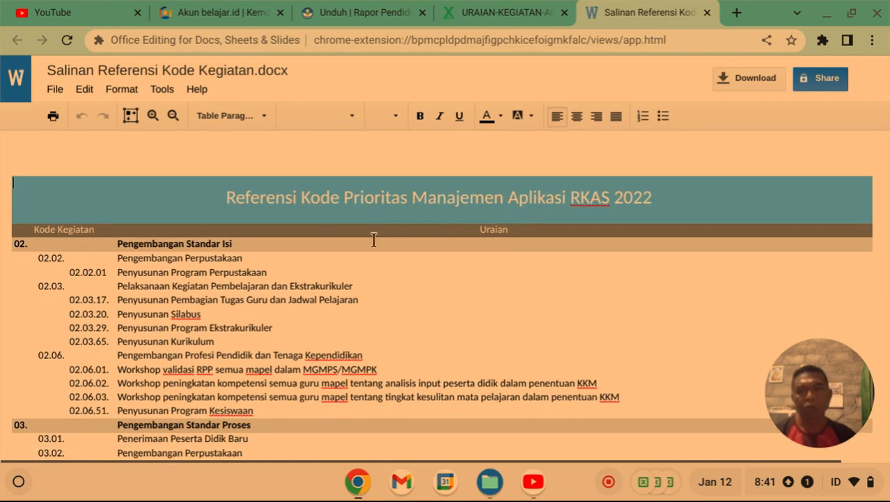
scroll(291, 245, down, 4)
scroll(150, 274, down, 5)
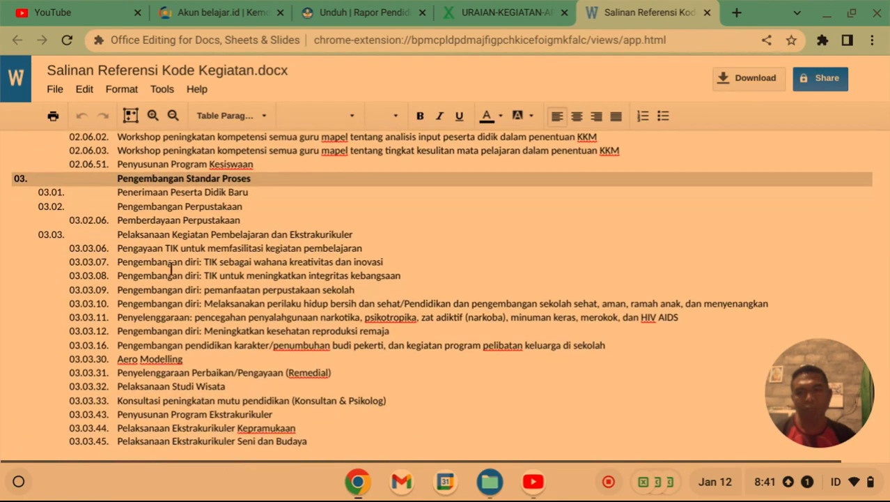
scroll(150, 279, down, 5)
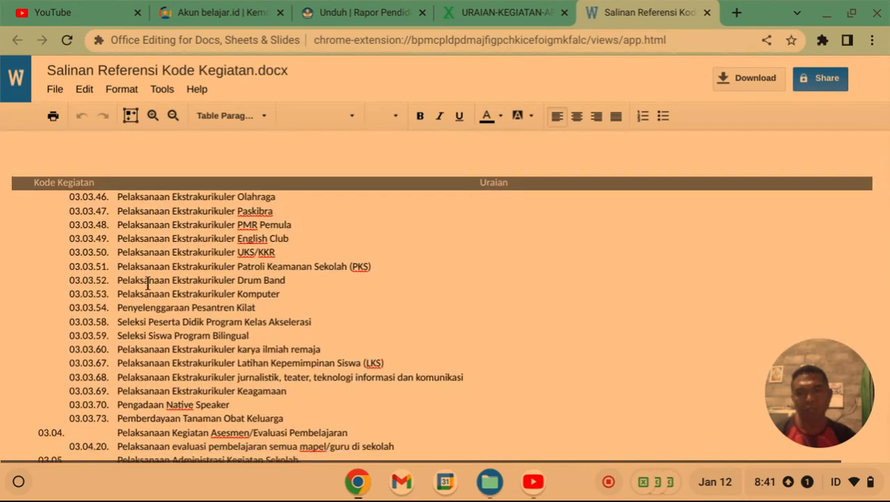
scroll(149, 283, down, 3)
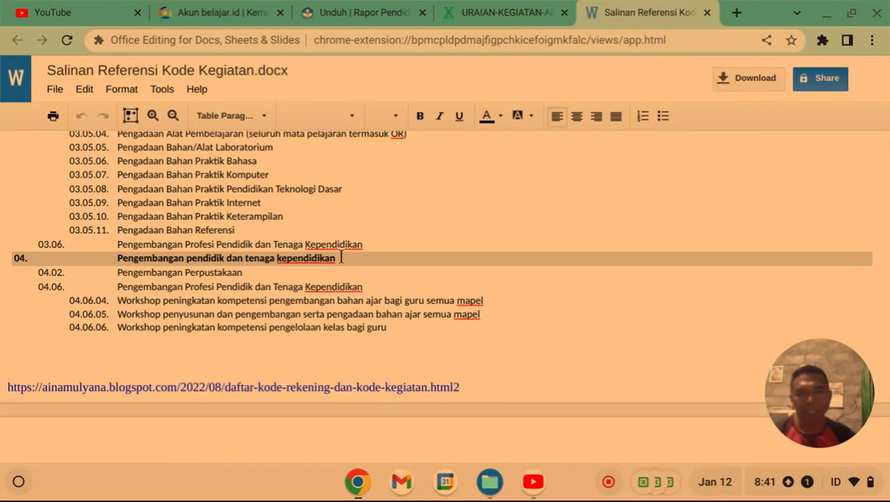
drag(341, 257, 140, 260)
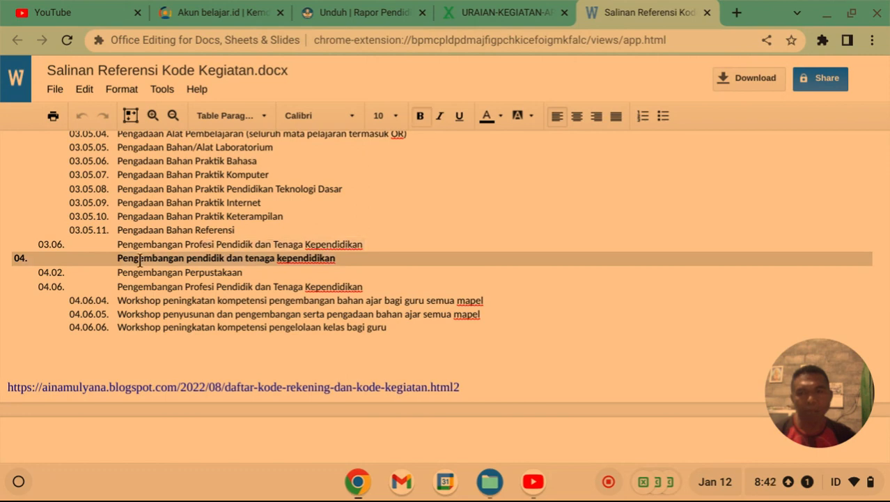
right_click(131, 256)
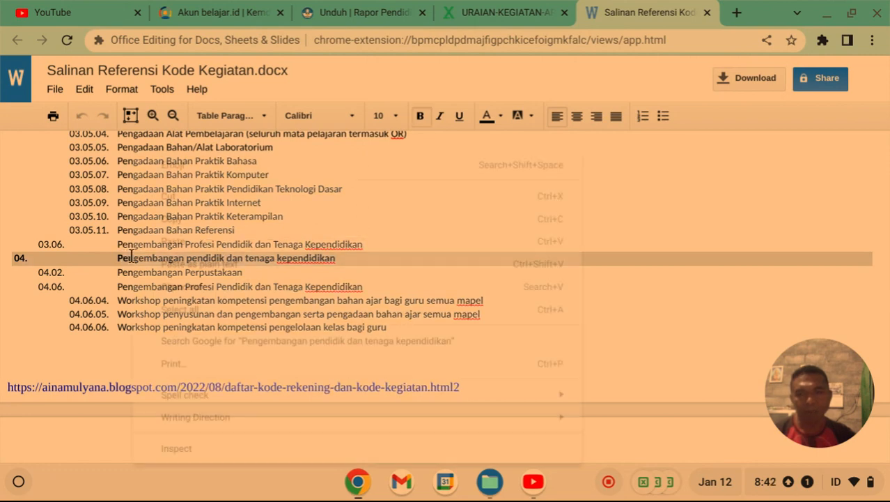
click(184, 217)
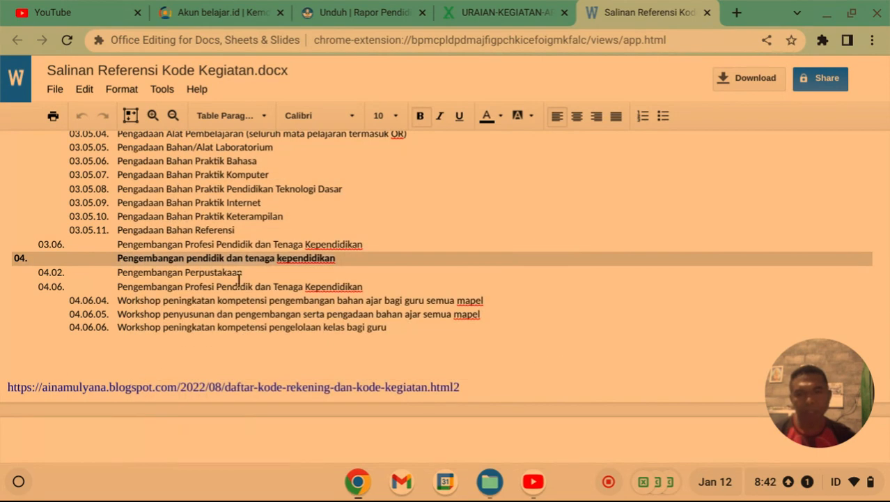
Paste the copied heading into cell C14 of the 2. LEMBAR KERJA ARKAS sheet.
click(488, 12)
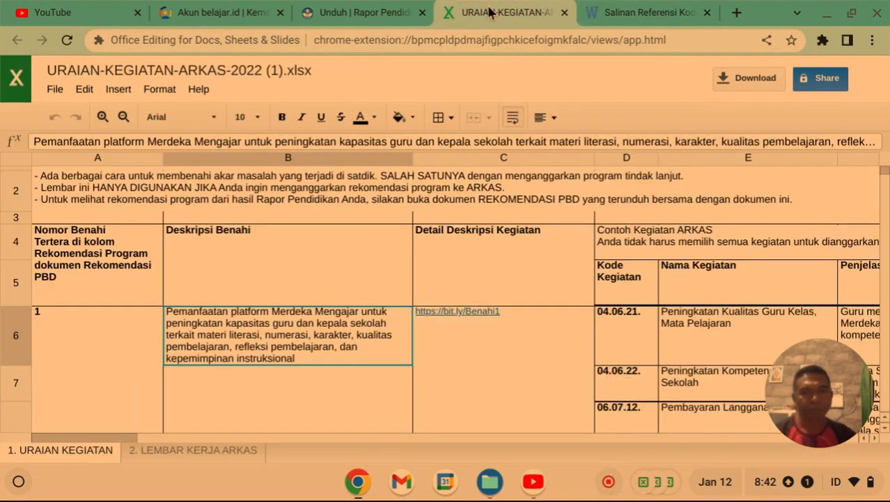
click(181, 452)
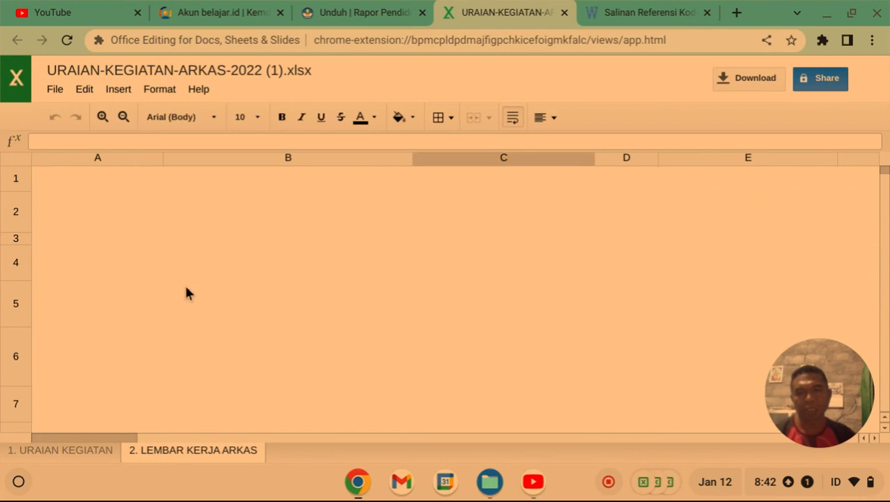
scroll(185, 286, up, 1)
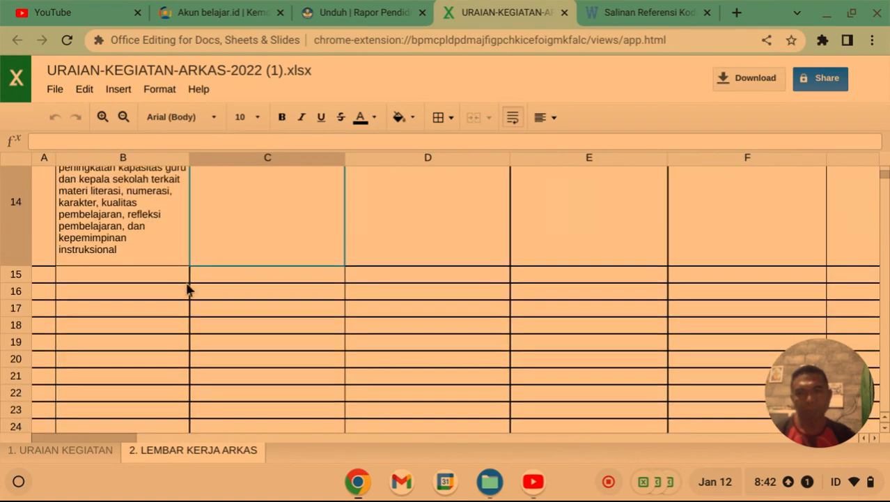
scroll(232, 244, up, 1)
scroll(232, 238, up, 1)
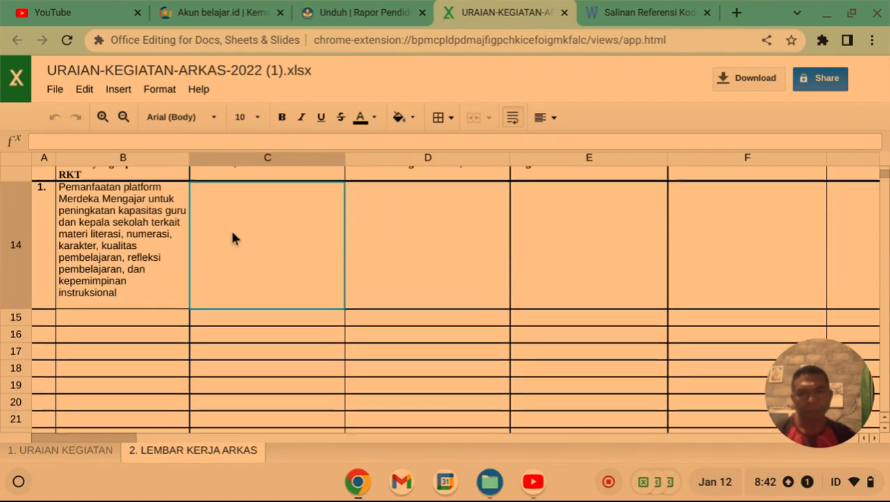
right_click(233, 238)
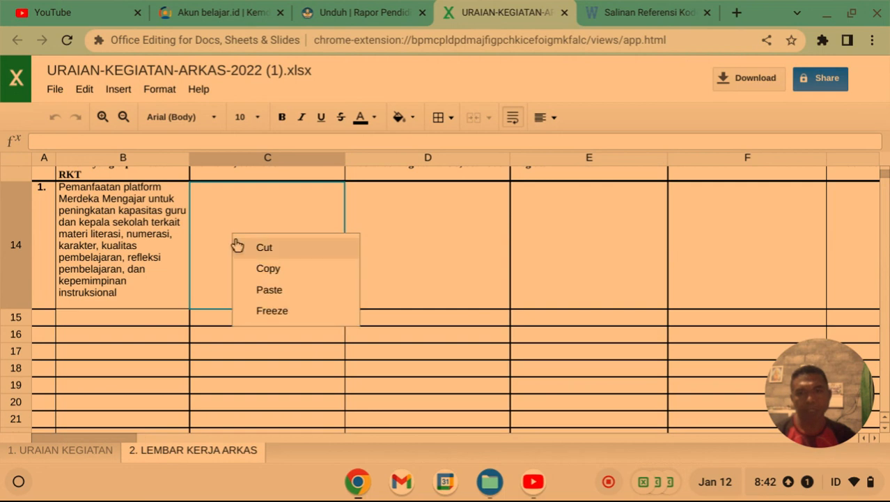
click(278, 290)
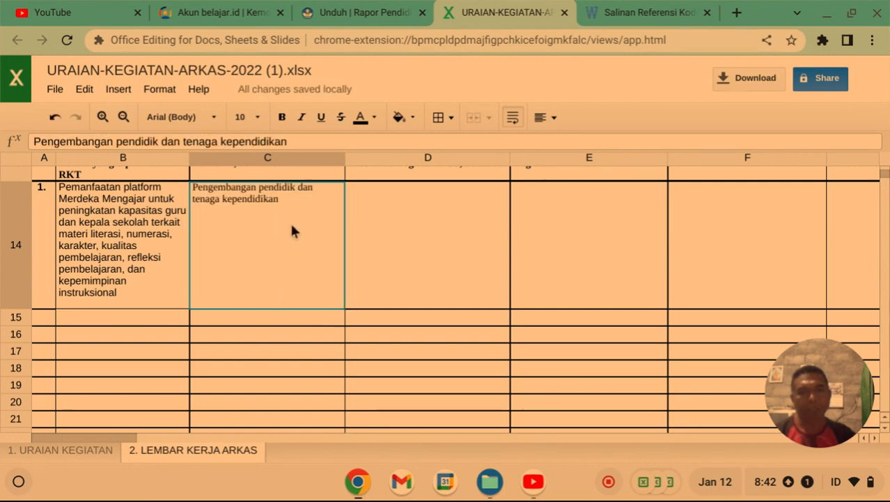
Look over sheet 1. URAIAN KEGIATAN, then return to the code reference document.
scroll(266, 207, up, 1)
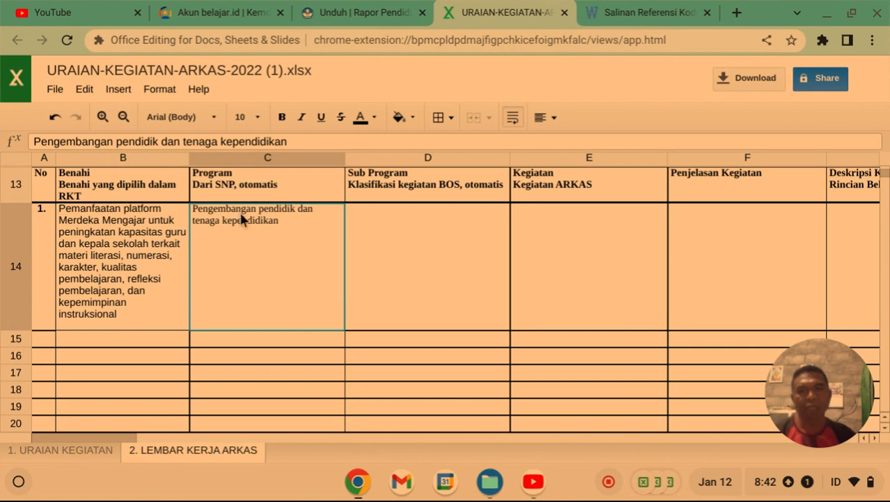
click(80, 451)
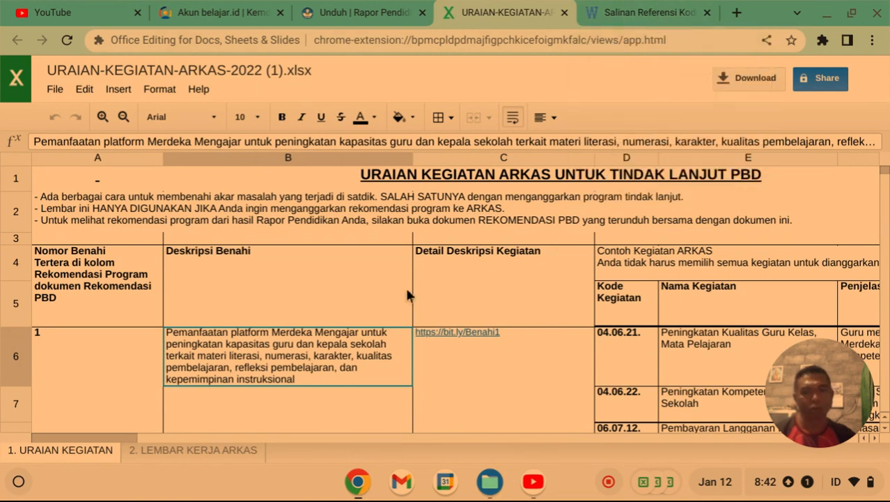
click(148, 452)
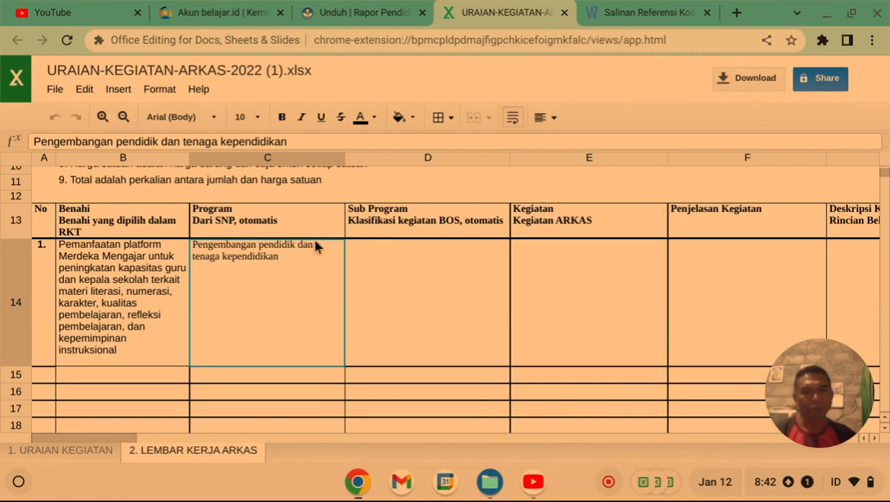
click(79, 453)
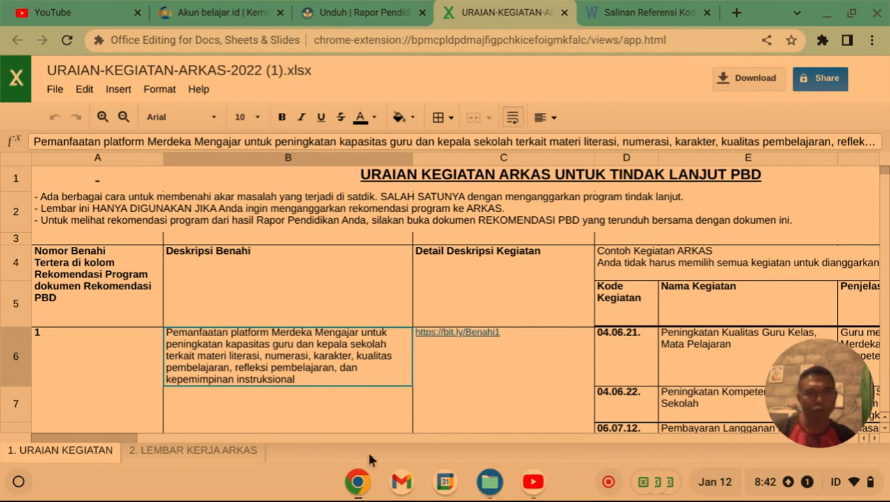
click(645, 12)
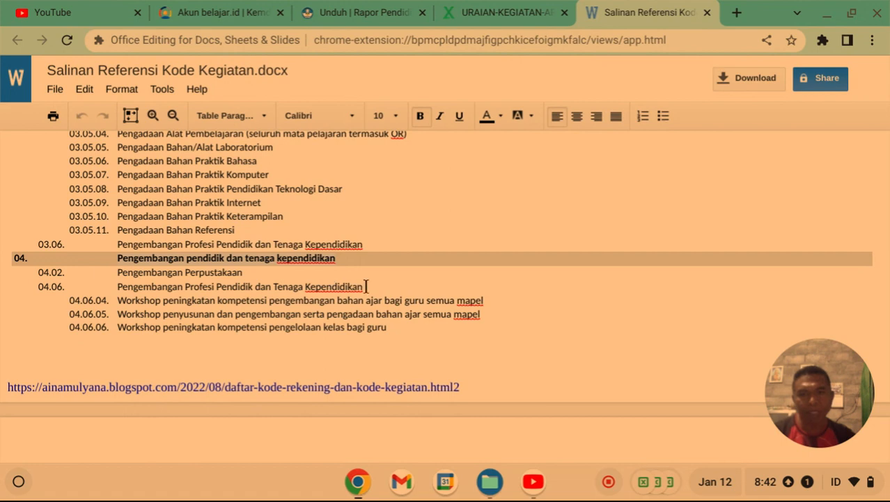
Copy the 04.06 line 'Pengembangan Profesi Pendidik dan Tenaga Kependidikan' into Sub Program cell D14.
drag(366, 286, 122, 292)
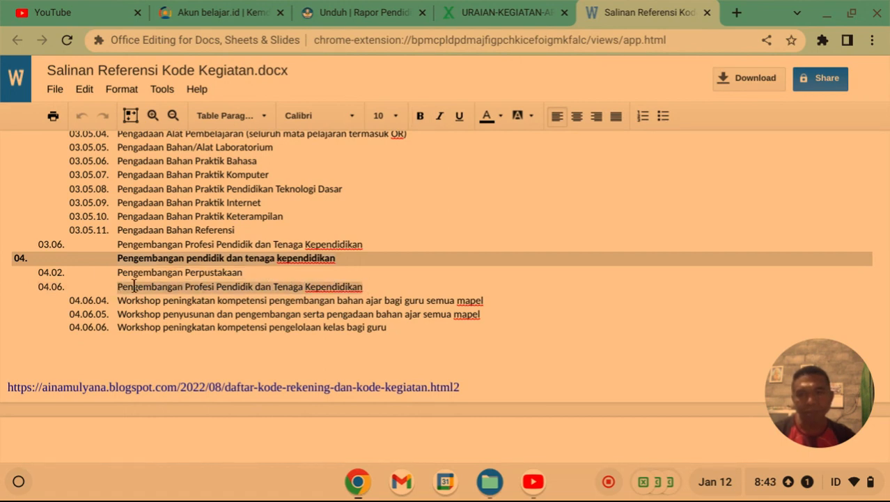
right_click(134, 286)
click(174, 218)
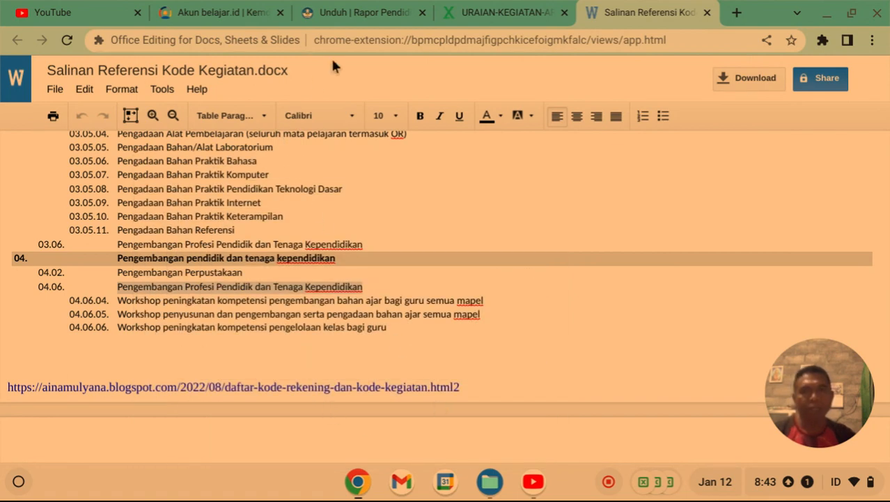
click(522, 12)
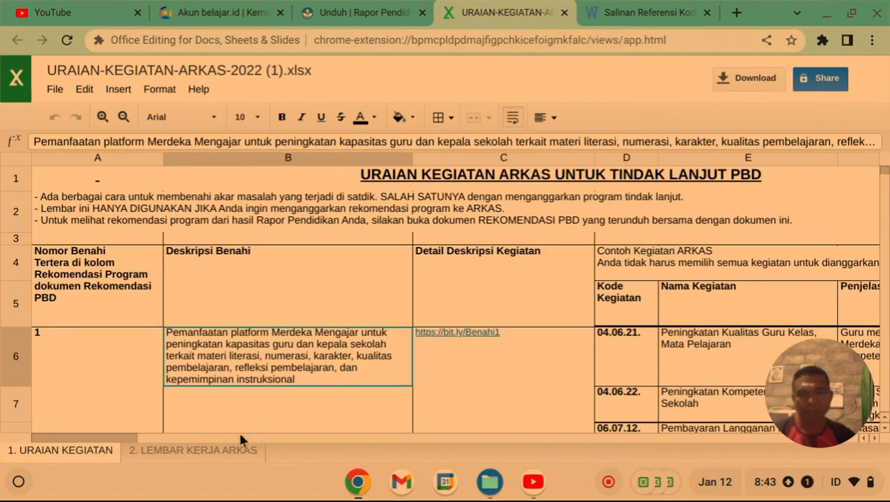
click(217, 457)
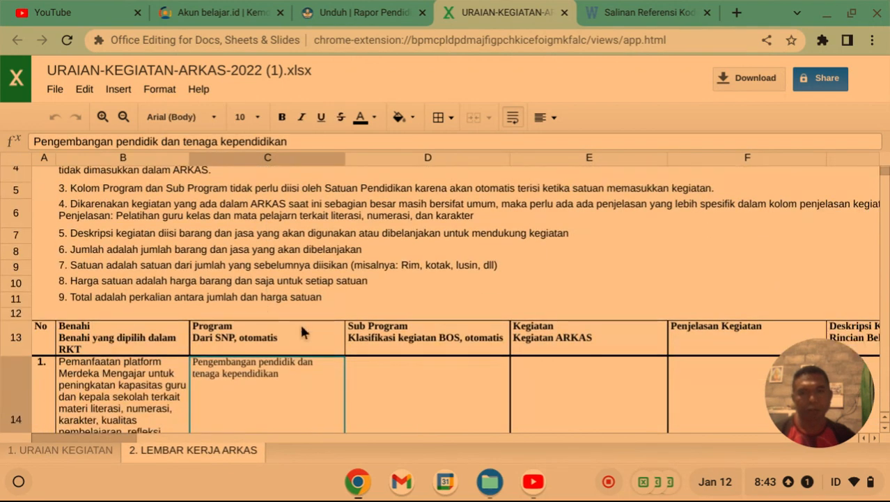
scroll(313, 334, down, 1)
scroll(379, 354, down, 2)
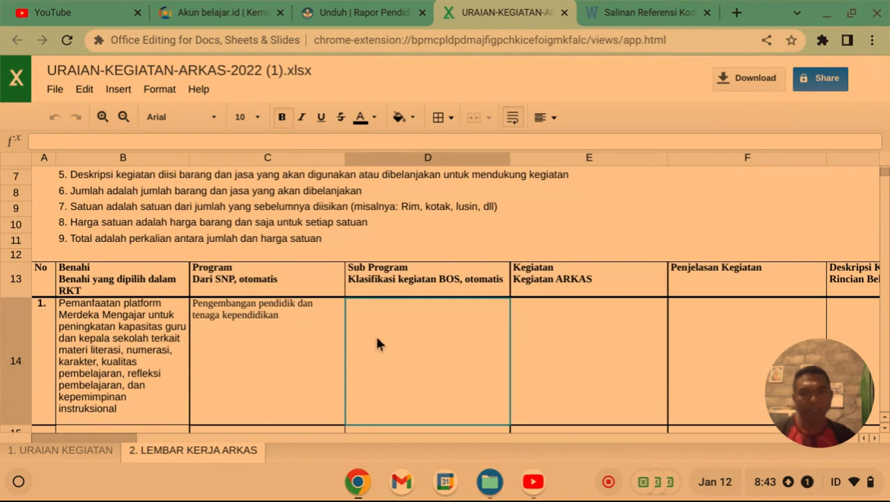
right_click(377, 339)
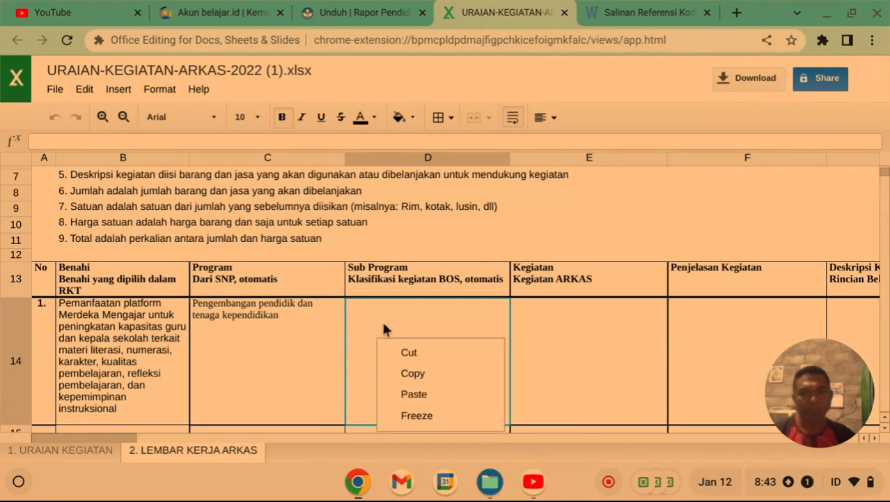
click(414, 393)
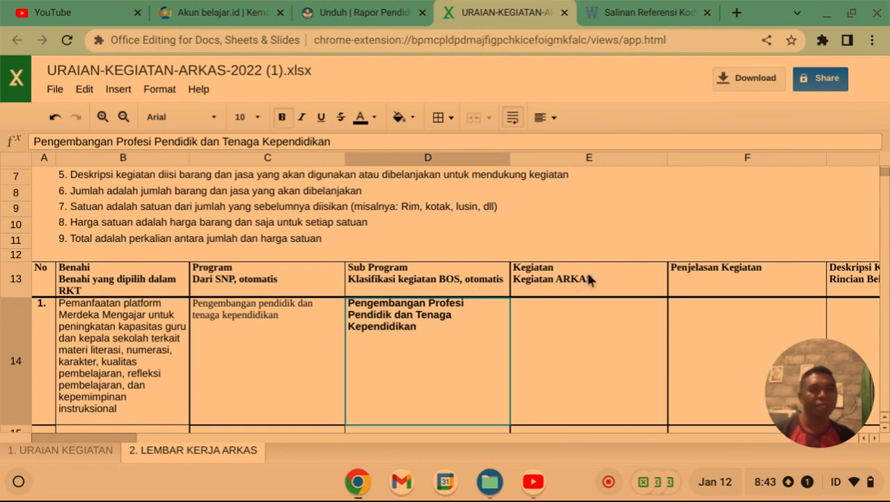
click(542, 311)
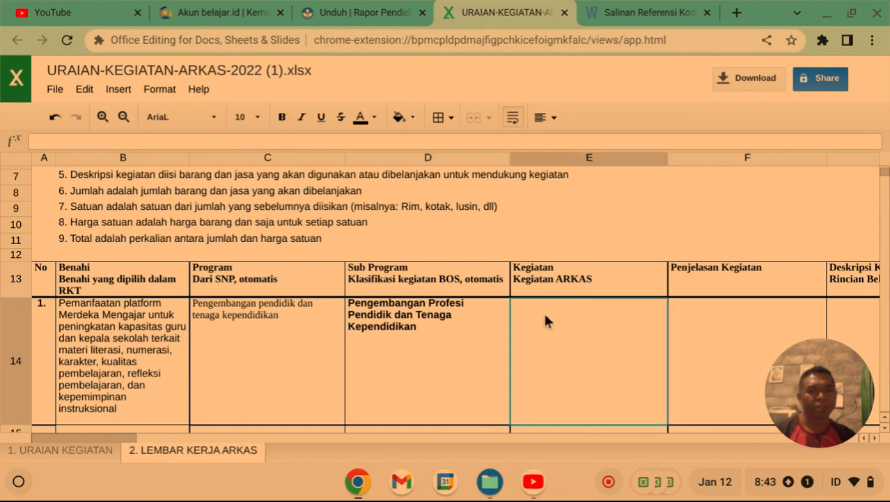
Copy 'Peningkatan Kualitas Guru Kelas, Mata Pelajaran' from E6 on sheet 1 into E14 of LEMBAR KERJA ARKAS.
click(52, 455)
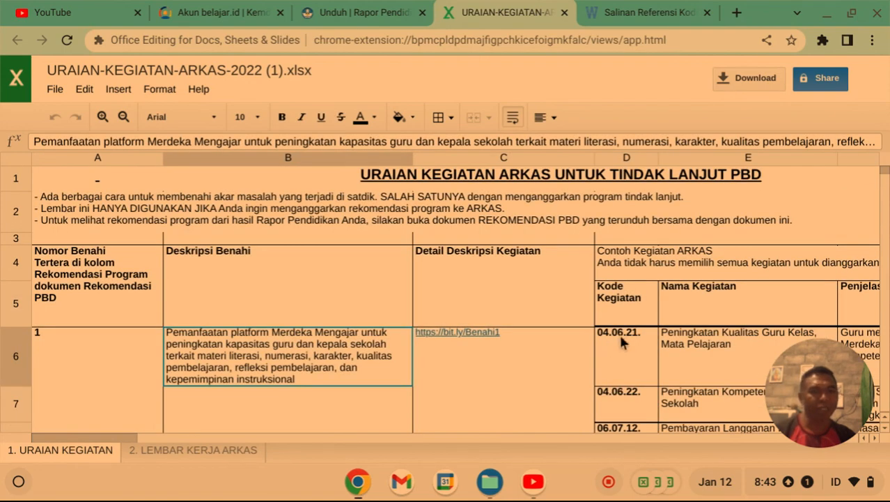
scroll(620, 334, down, 1)
click(694, 322)
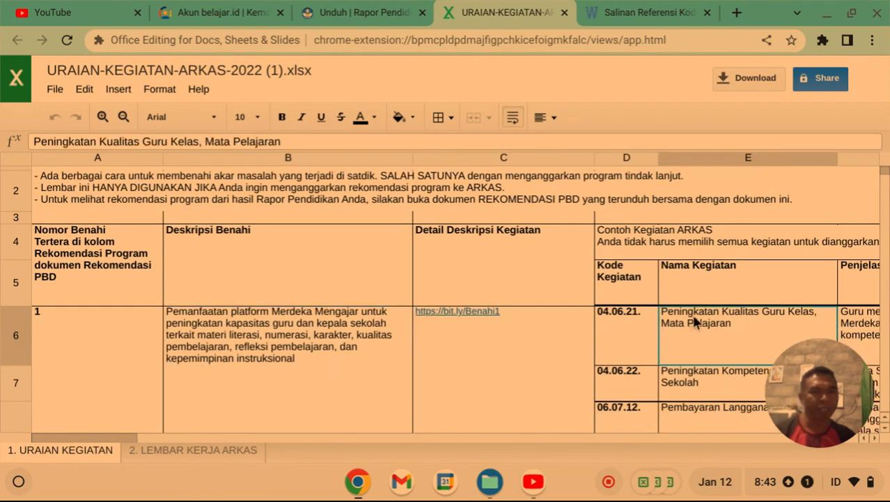
right_click(694, 320)
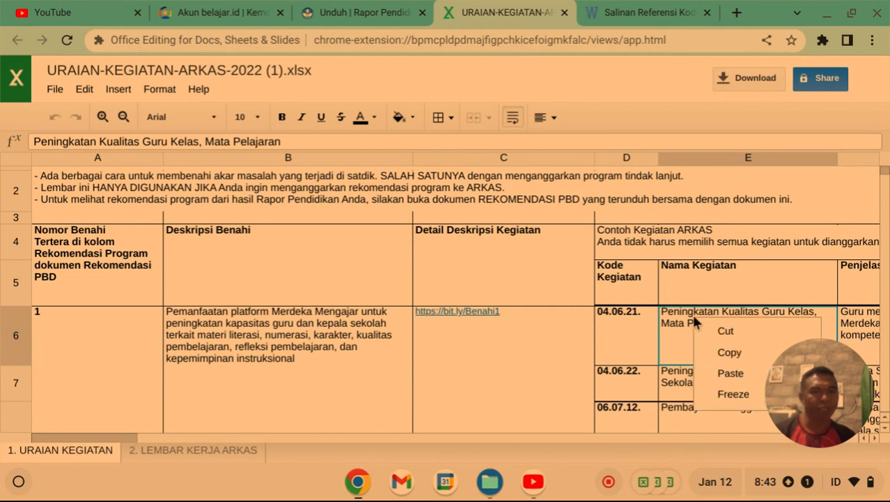
click(729, 349)
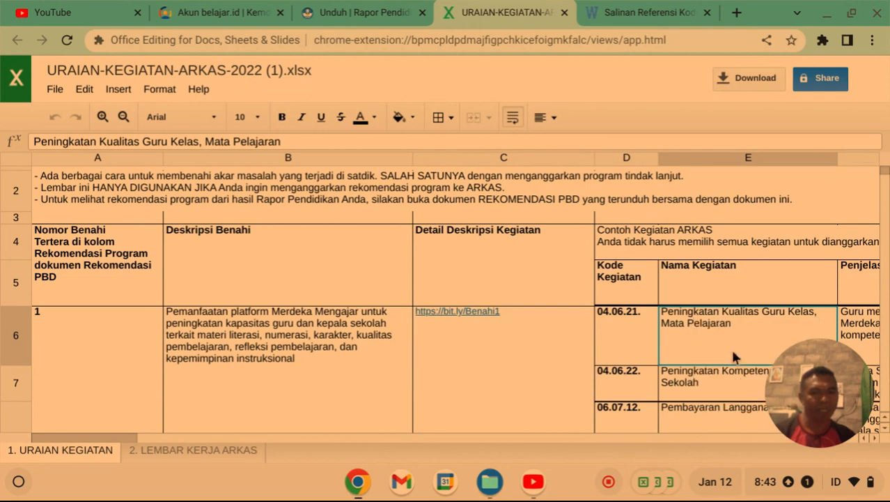
click(164, 450)
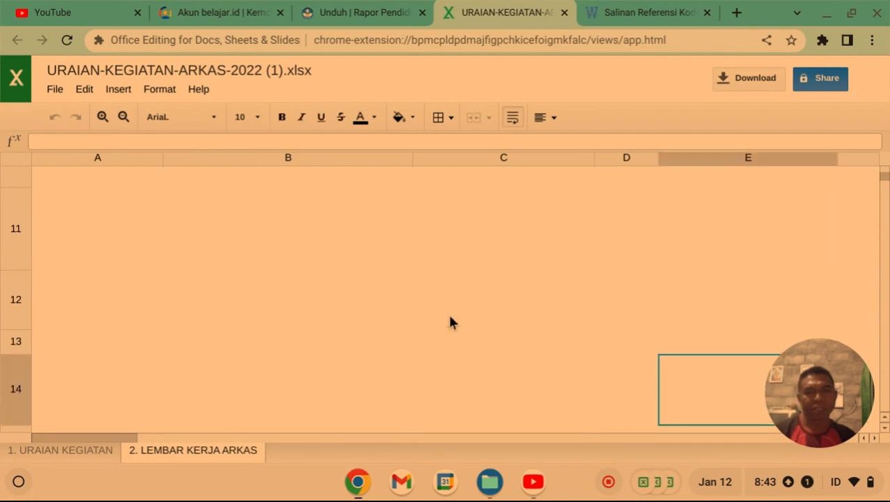
scroll(533, 334, down, 1)
right_click(533, 333)
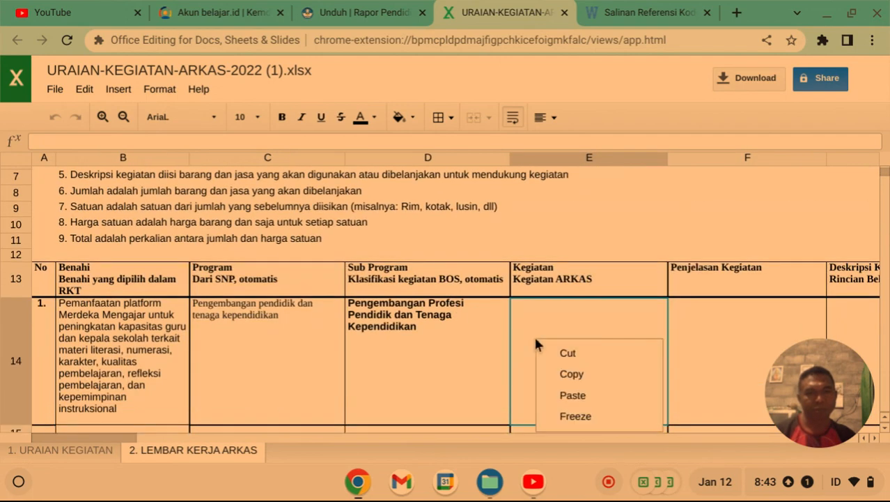
click(573, 395)
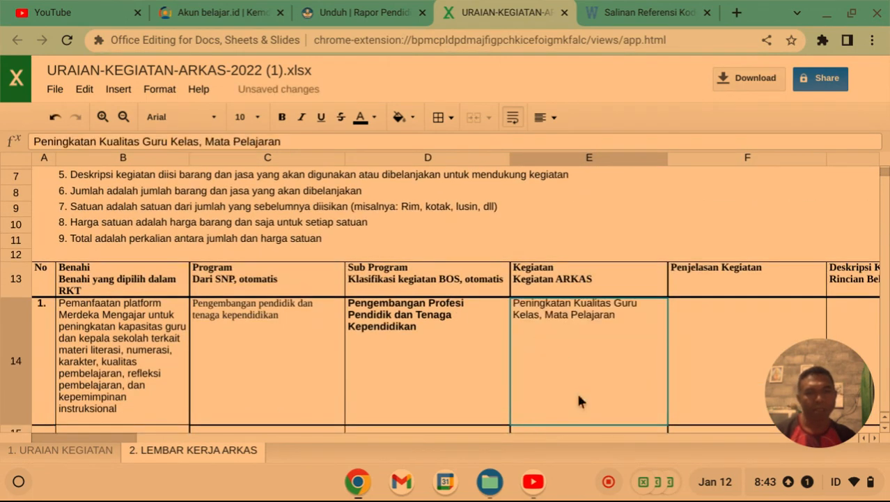
scroll(582, 387, down, 1)
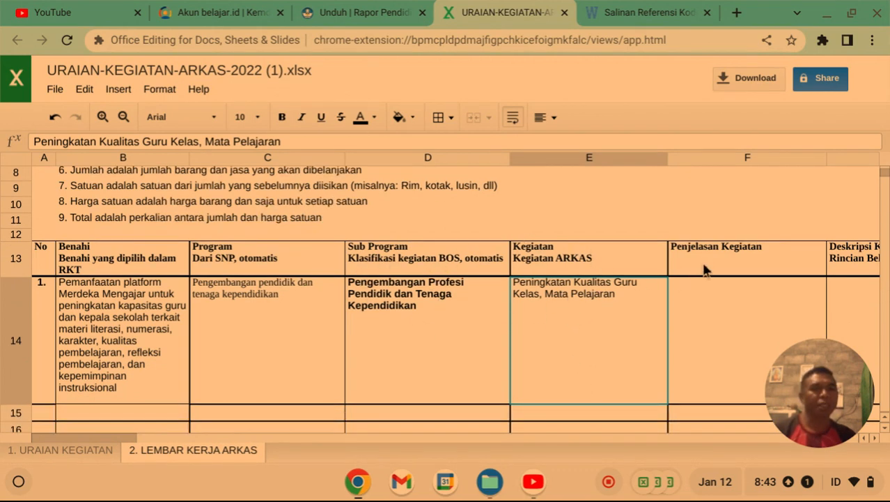
click(692, 295)
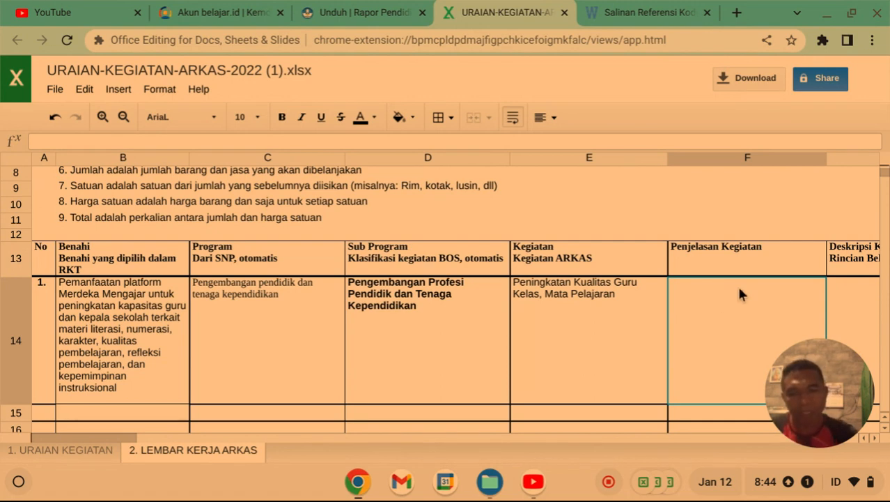
Type 'Diklat pemanfaatan platform merdeka mengajar' into Penjelasan Kegiatan cell F14.
text(Diklat)
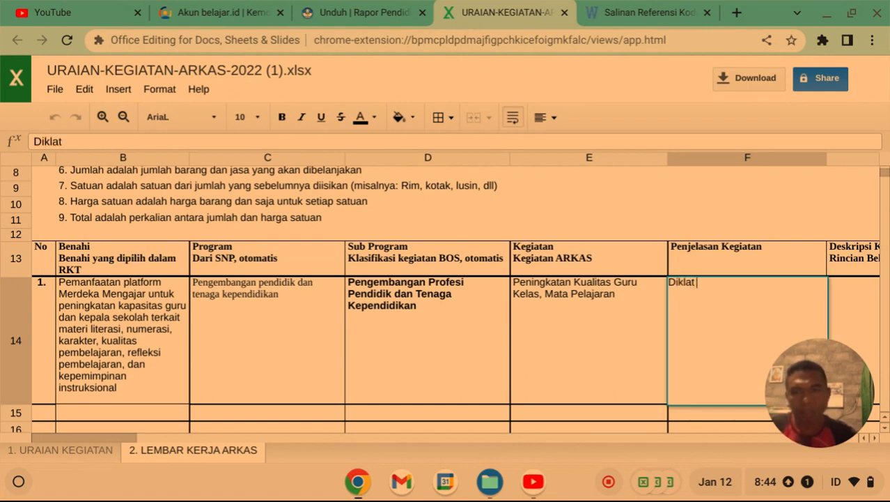
text( pe)
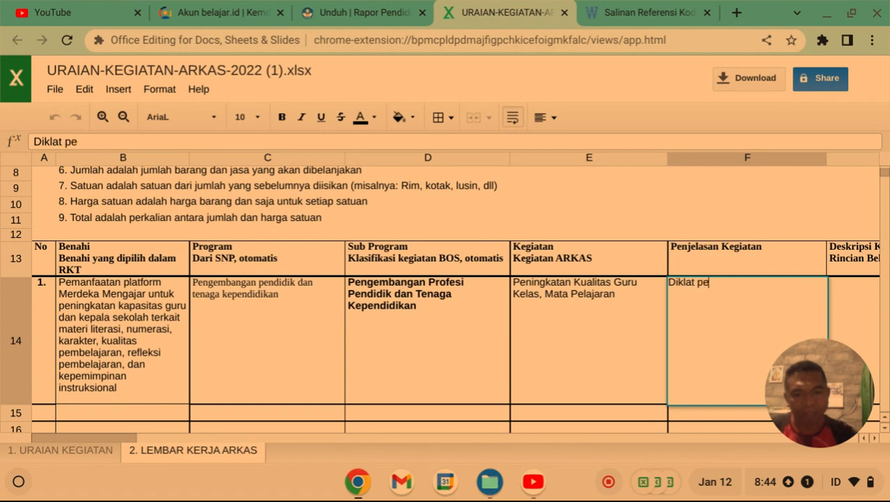
text(manfaa)
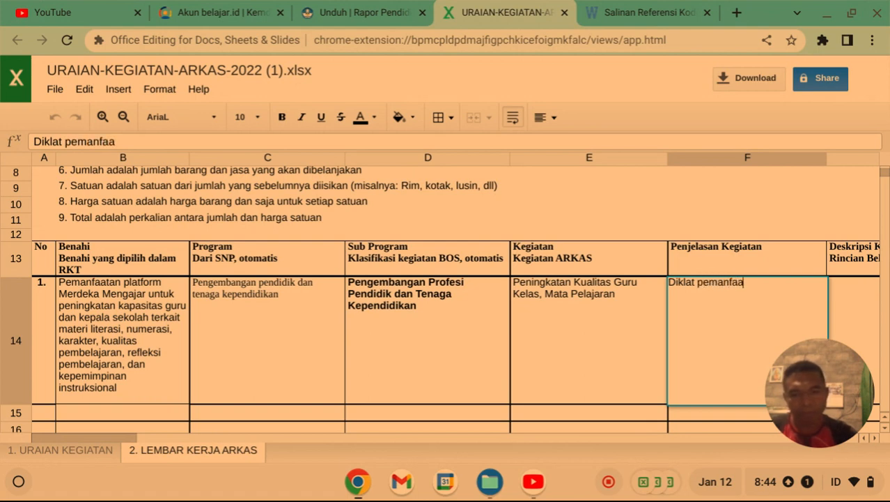
text(tan)
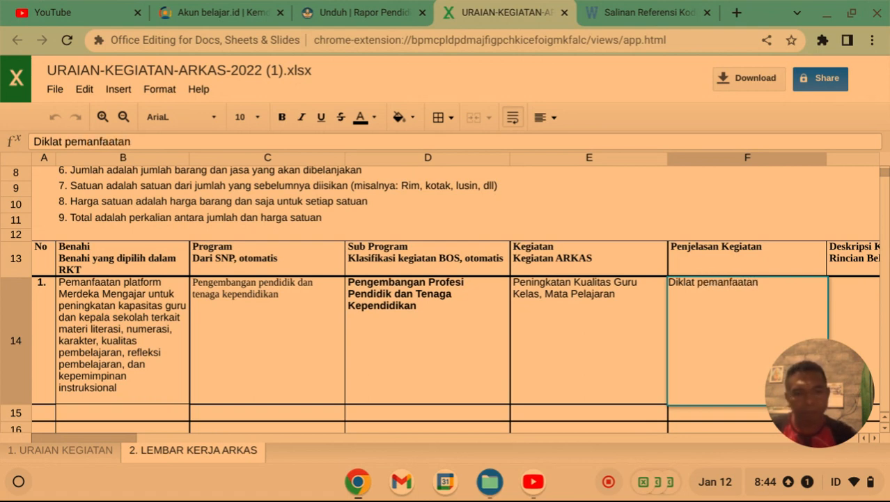
text( platf)
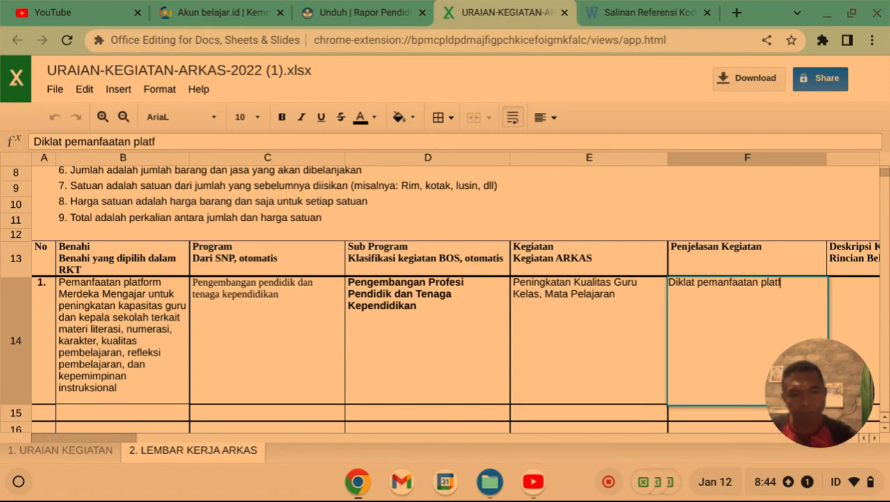
text(orm)
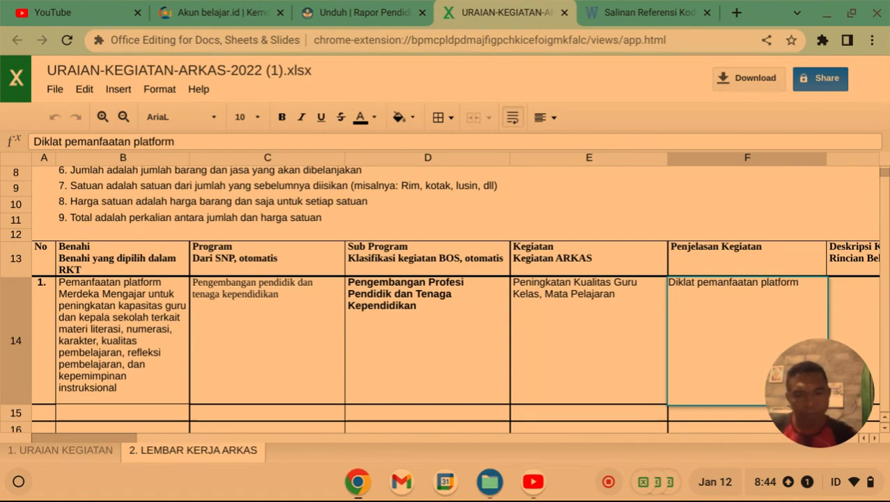
text( merde)
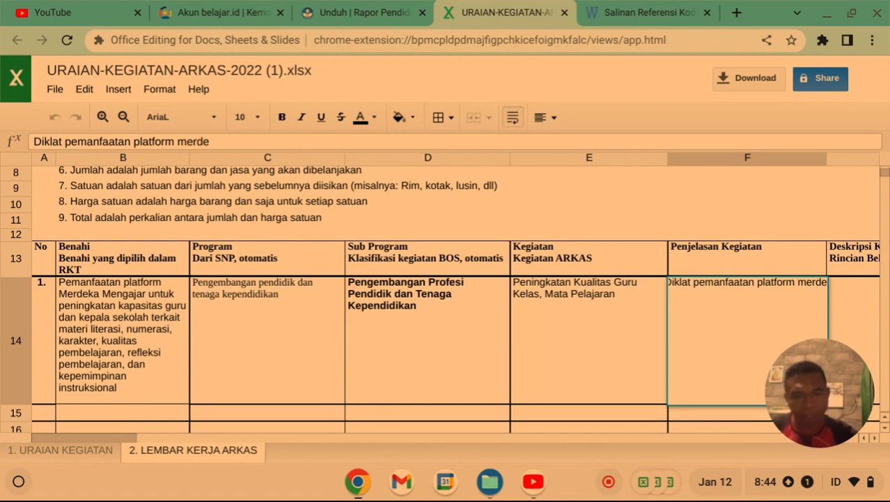
text(ka m)
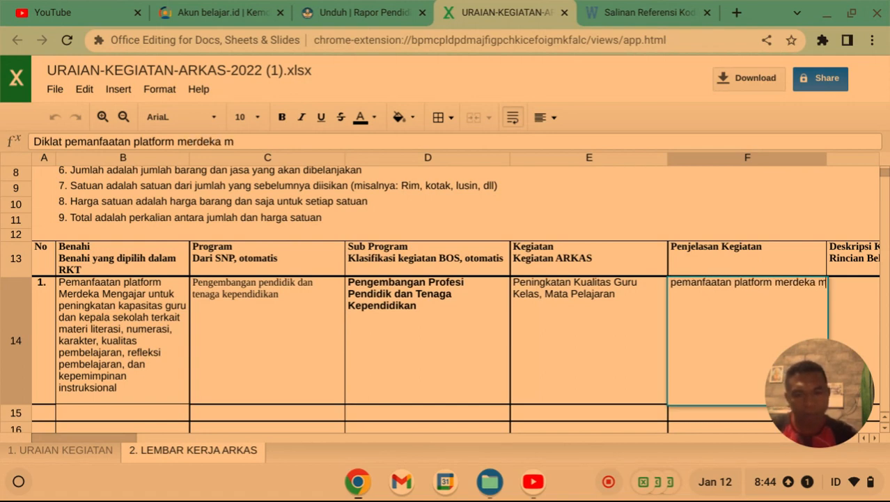
text(engajar)
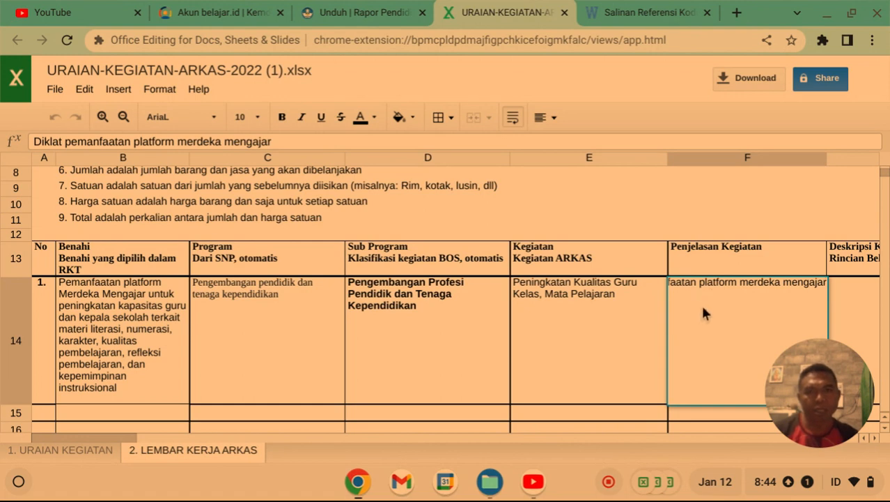
Center the F14 explanation text horizontally.
scroll(703, 307, down, 1)
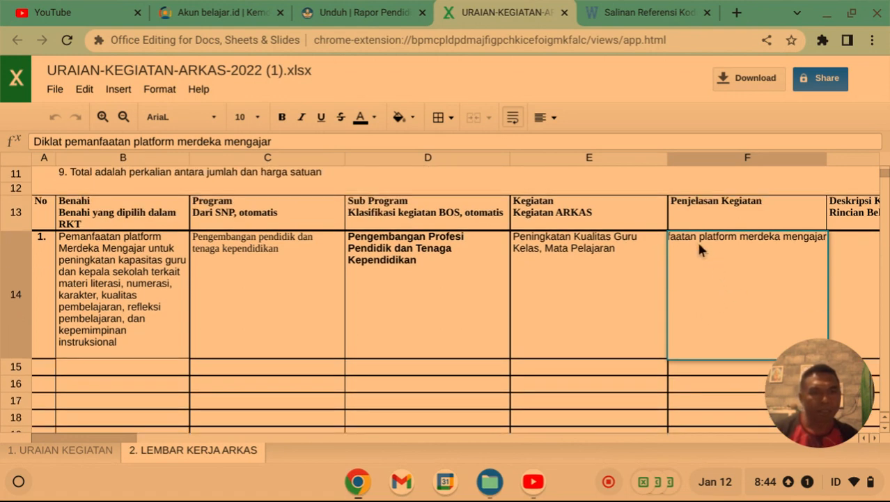
scroll(700, 284, up, 1)
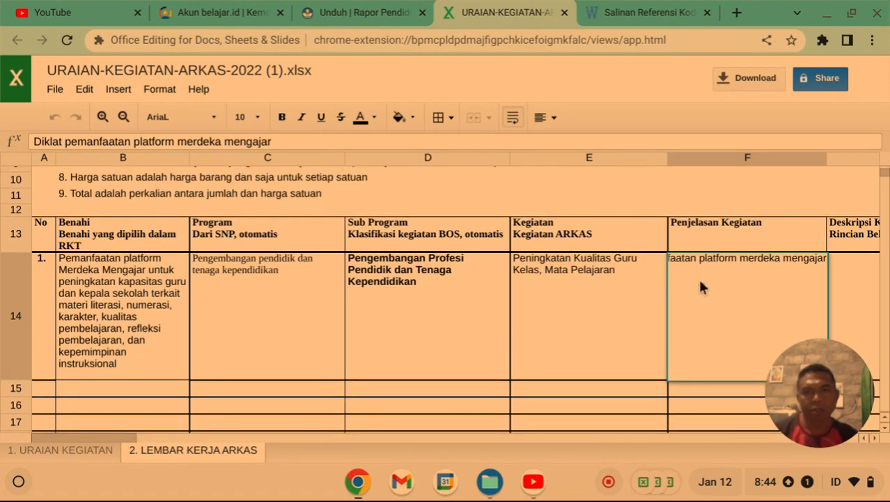
click(552, 121)
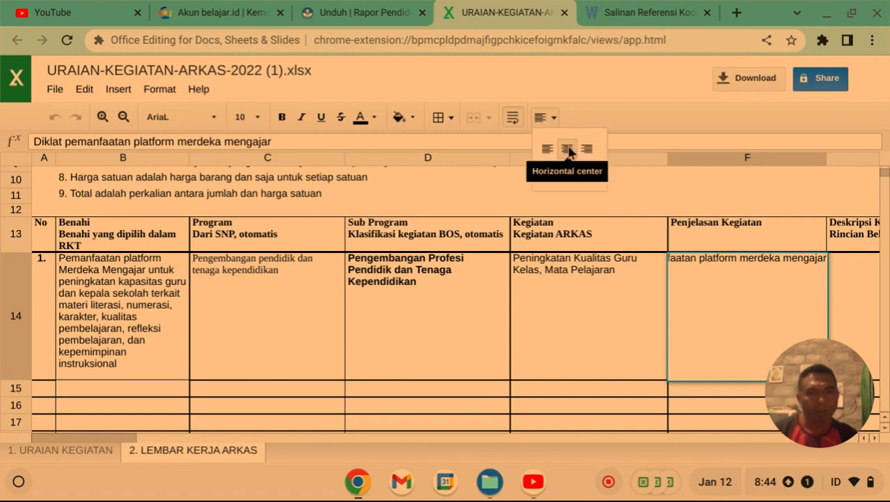
click(567, 148)
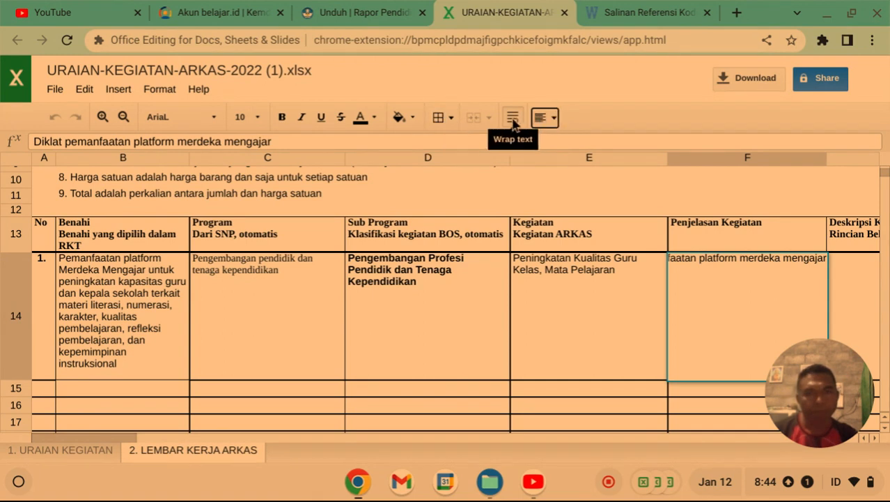
Apply wrap text to the explanation in F14.
double_click(729, 280)
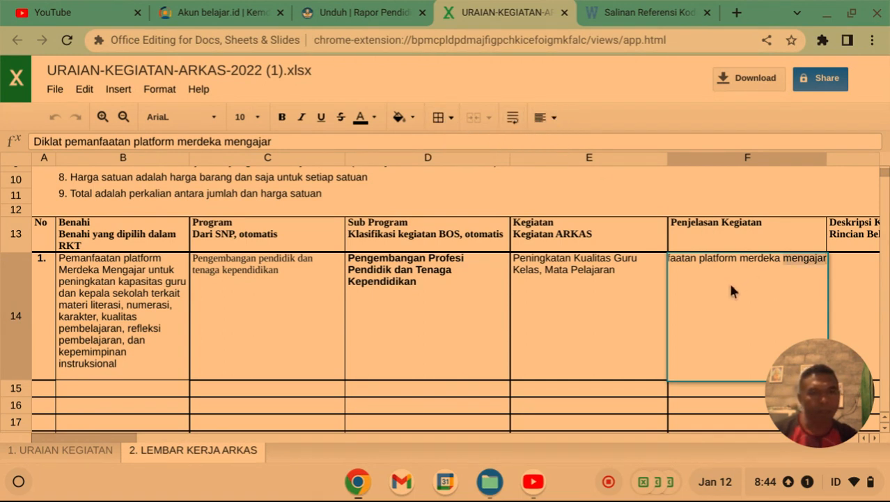
click(512, 119)
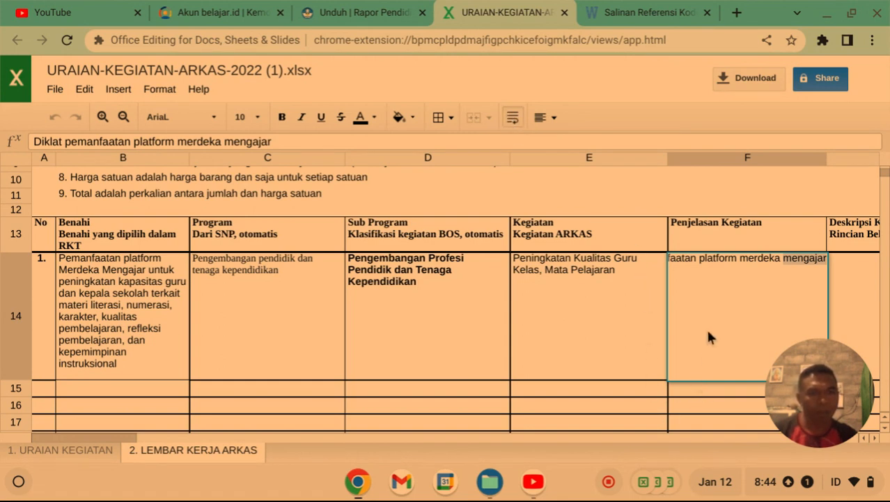
click(510, 119)
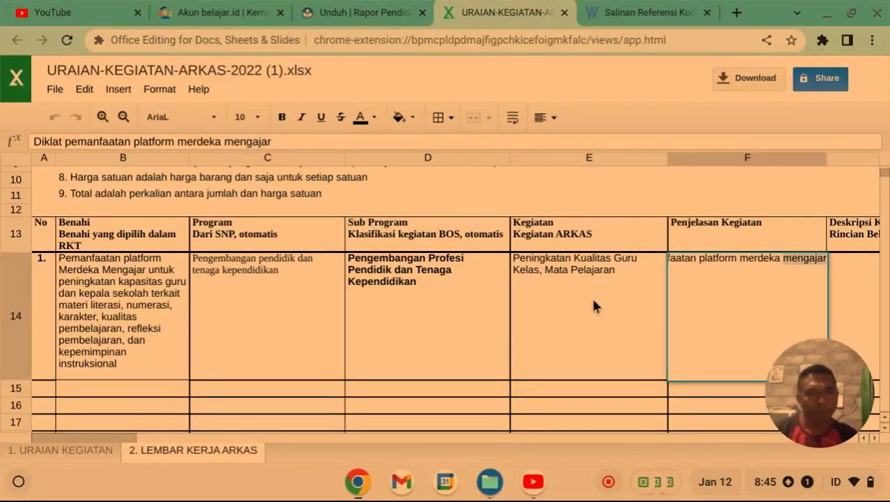
scroll(572, 343, down, 3)
scroll(627, 321, down, 2)
scroll(720, 294, up, 5)
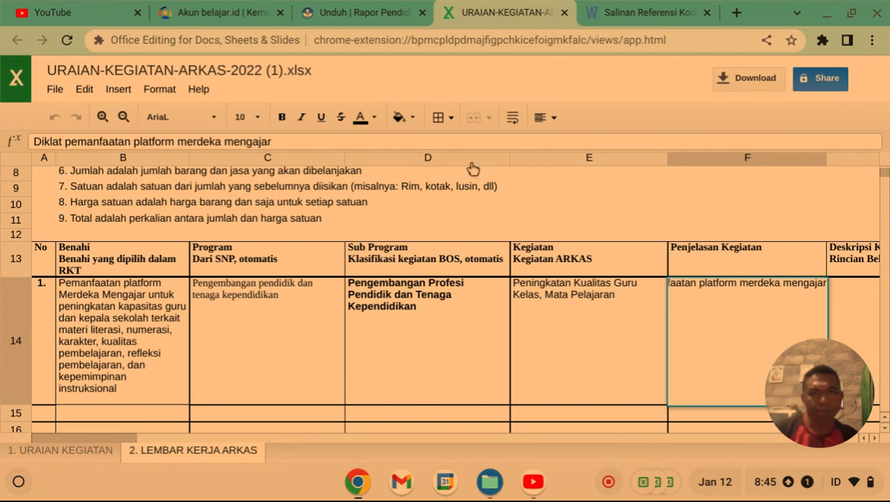
click(512, 119)
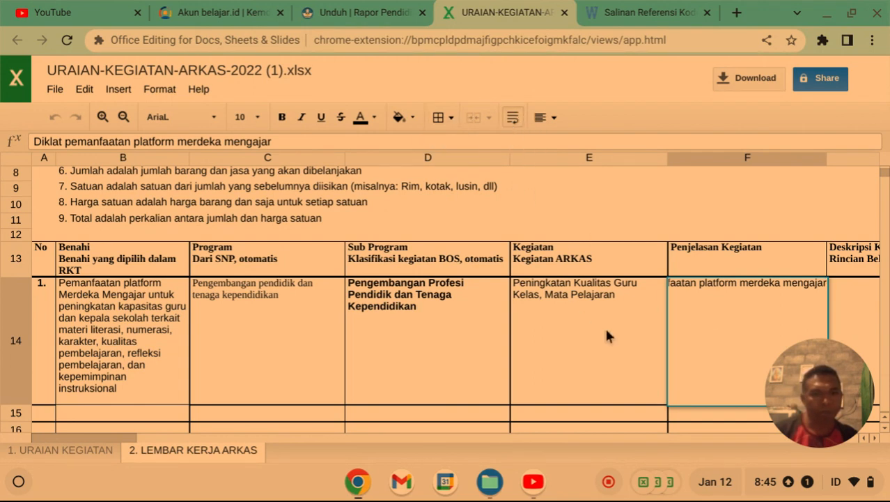
Change F14's horizontal alignment to left.
click(600, 321)
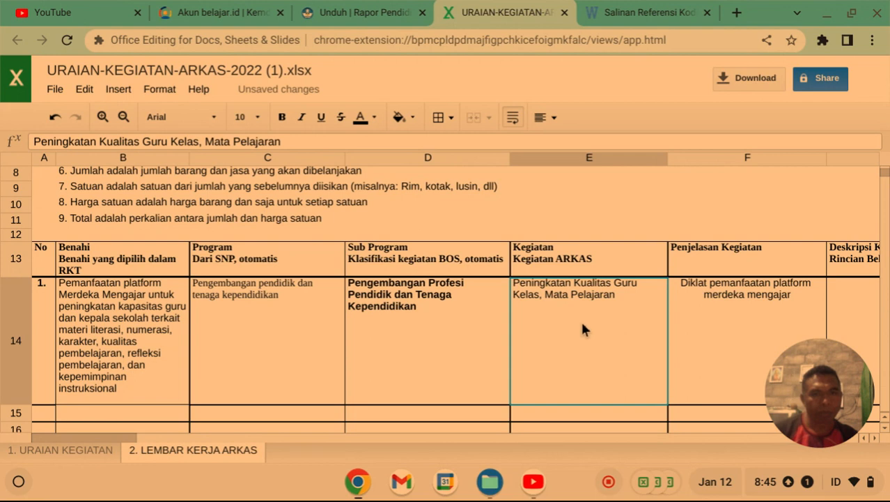
click(735, 306)
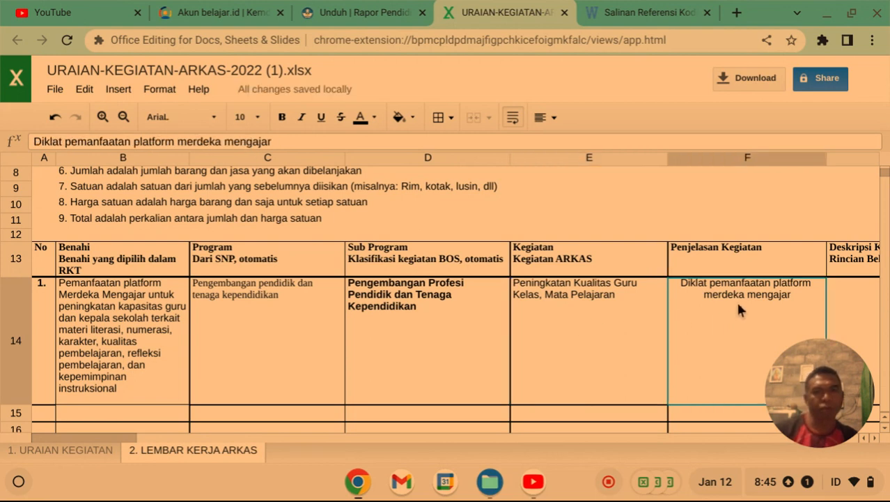
click(541, 118)
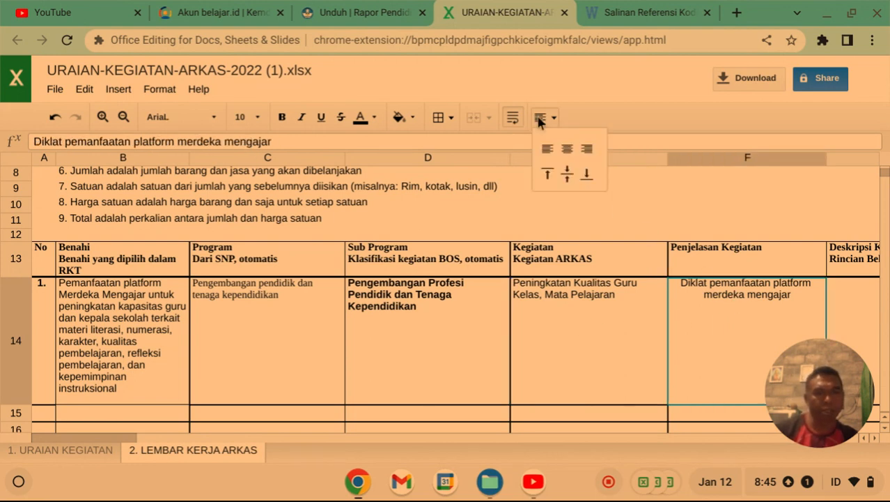
click(548, 148)
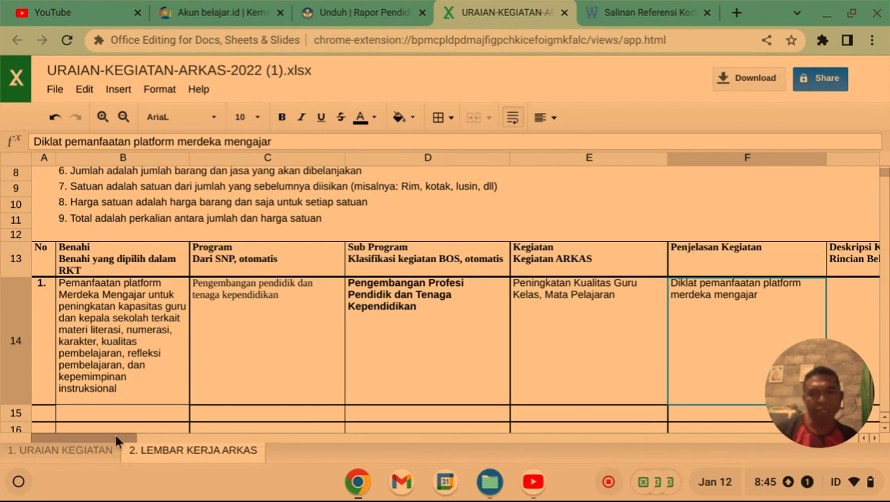
Enter 'Biaya Konsumsi' in G14 and 'Biaya Narasumber' in G15.
drag(115, 433, 155, 433)
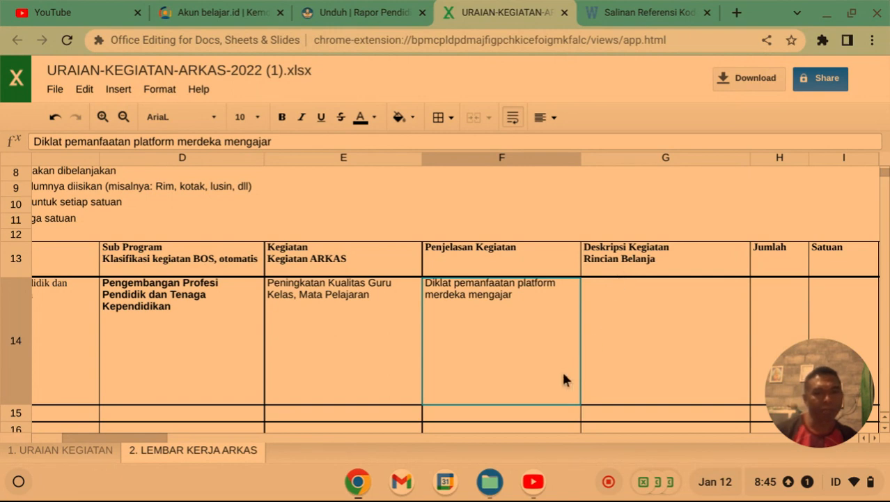
scroll(148, 439, left, 1)
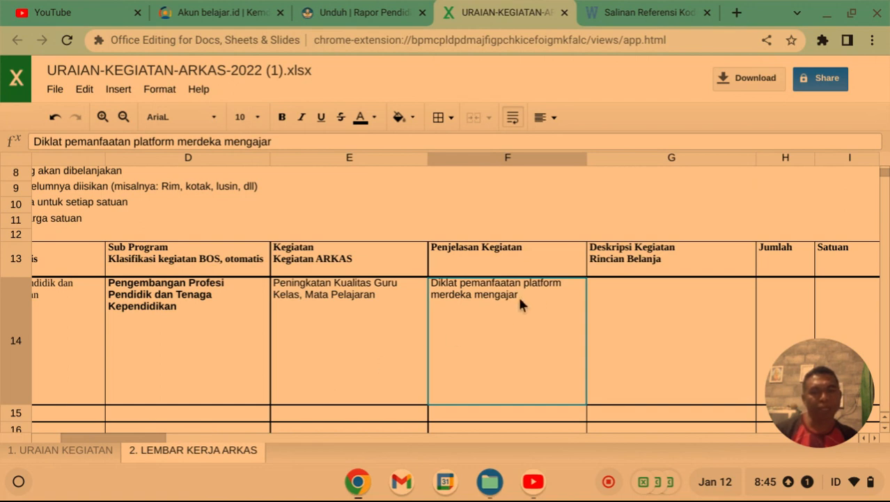
click(636, 296)
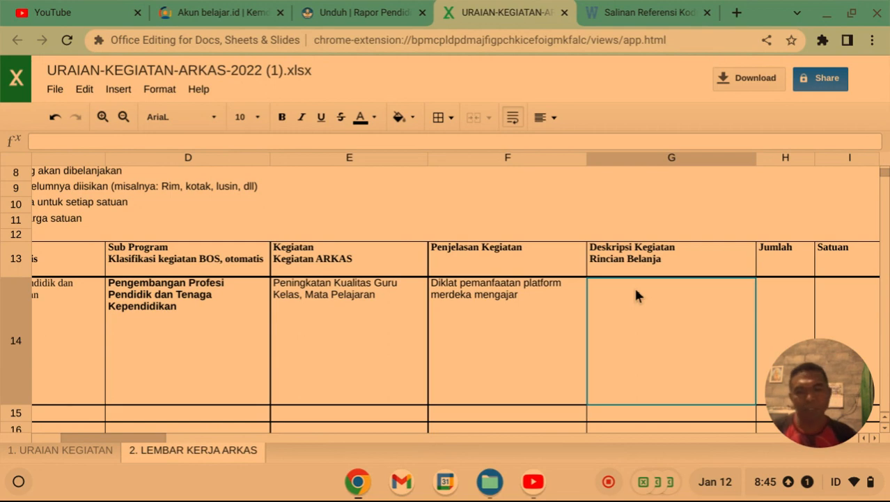
text(B)
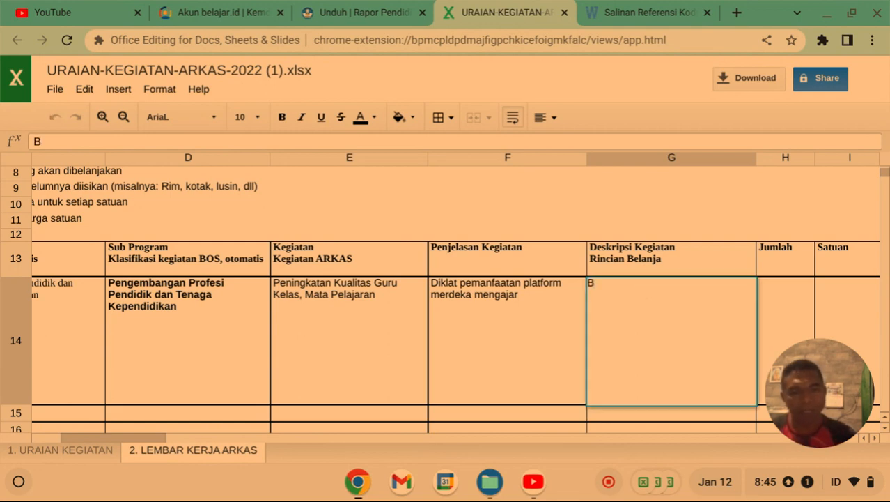
text(iaya K)
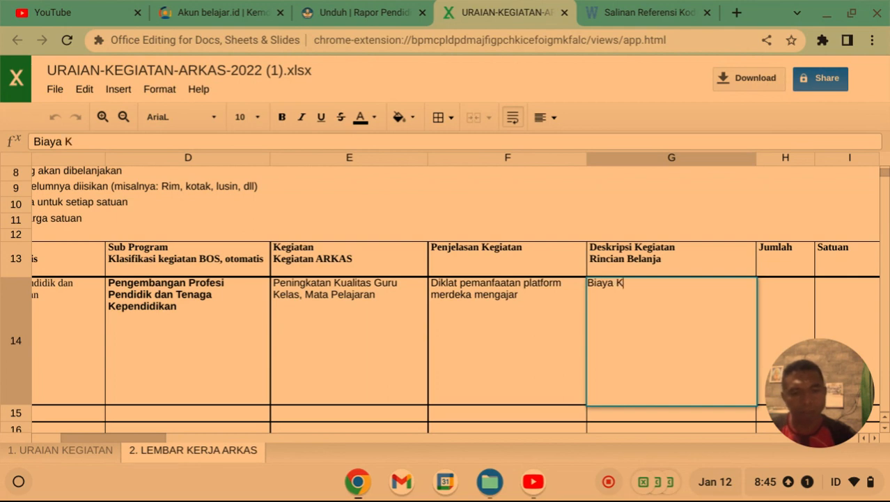
text(onsum)
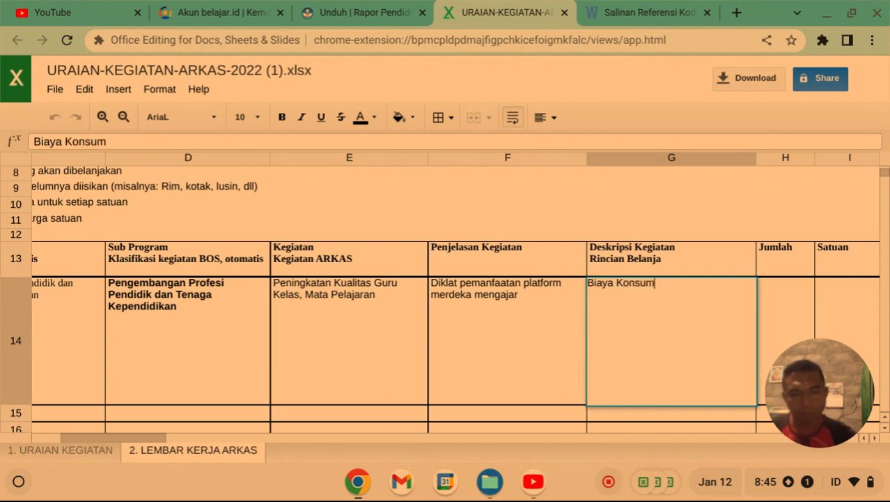
text(si)
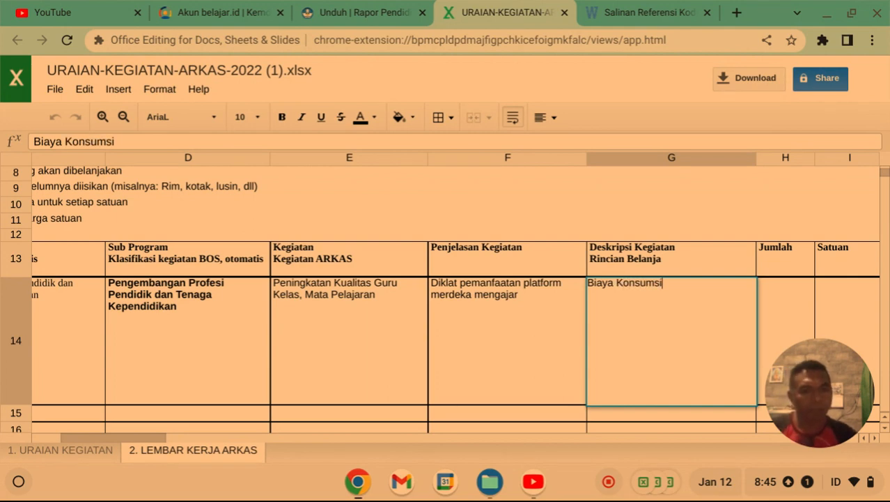
click(502, 375)
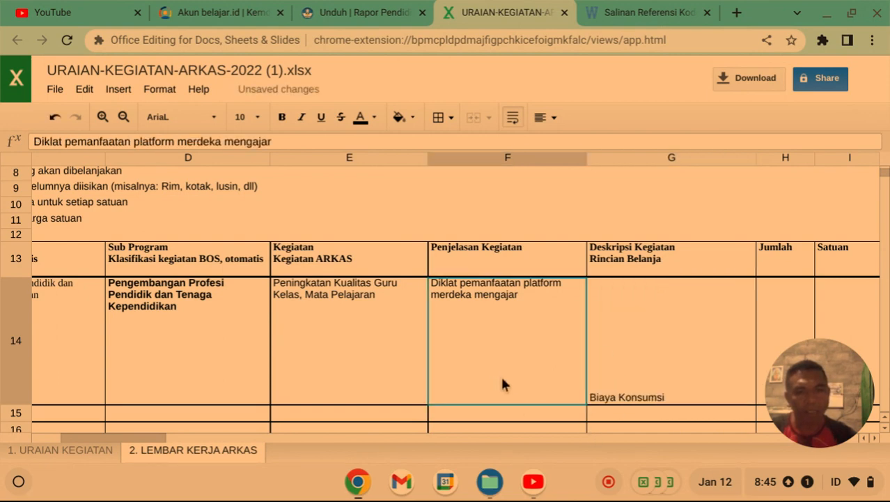
click(620, 412)
text(Biaya )
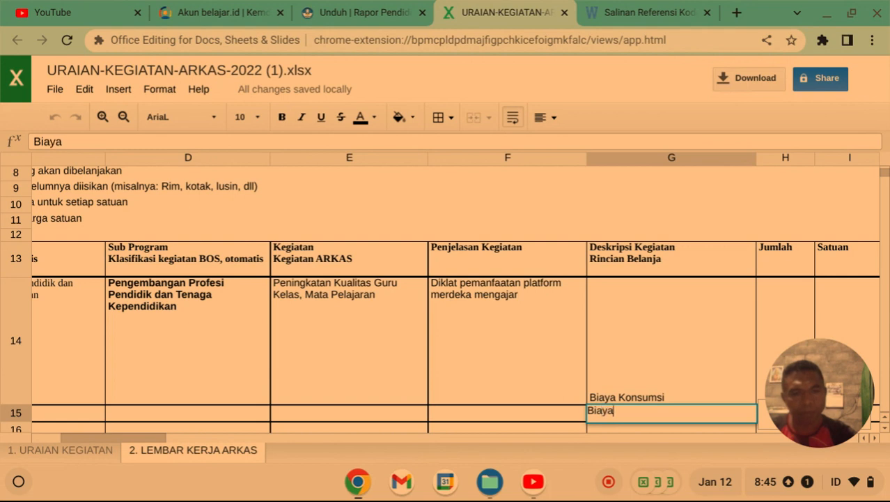
text(Na)
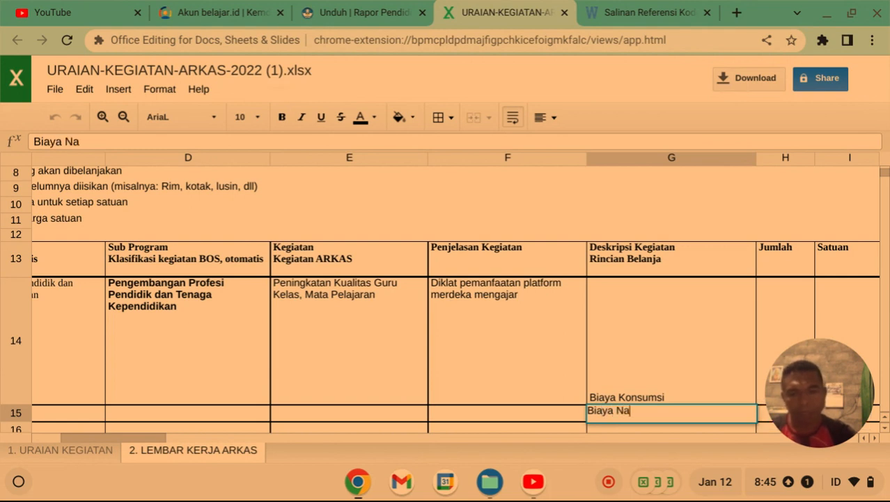
text(rasumber)
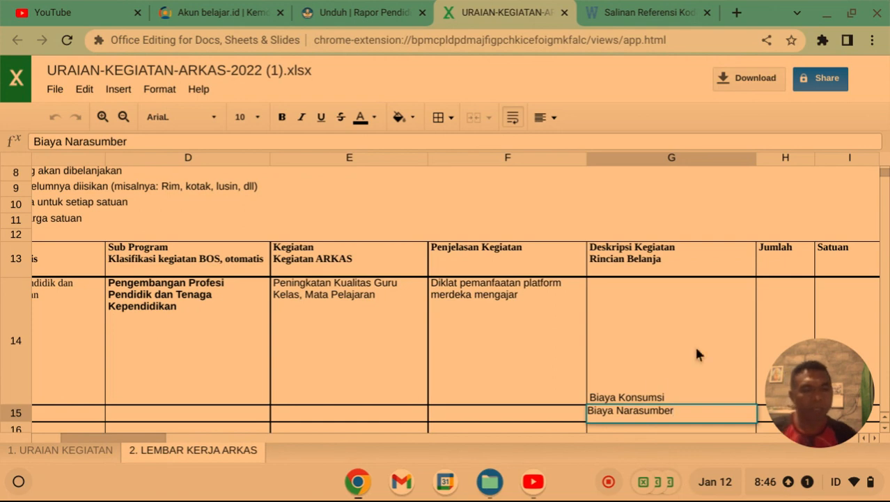
scroll(690, 341, down, 3)
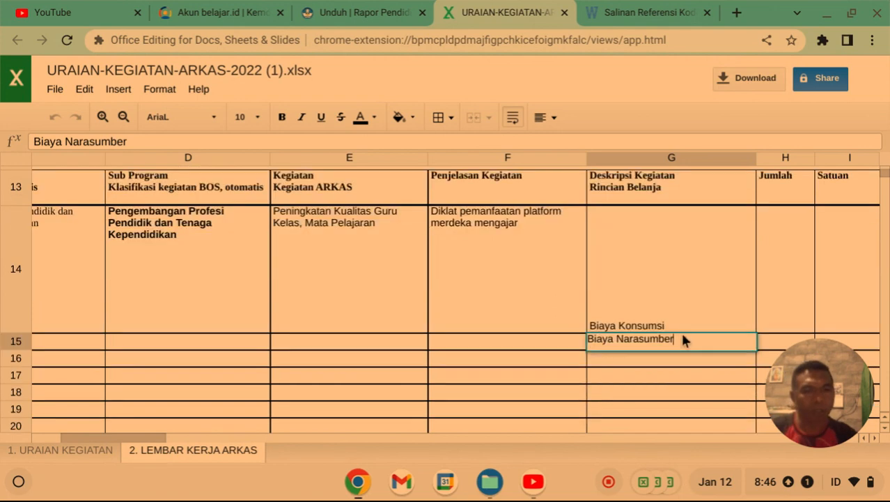
Enter 'Pulsa data' in G16, discarding the earlier 'Snak' and 'Mi' attempts.
click(612, 294)
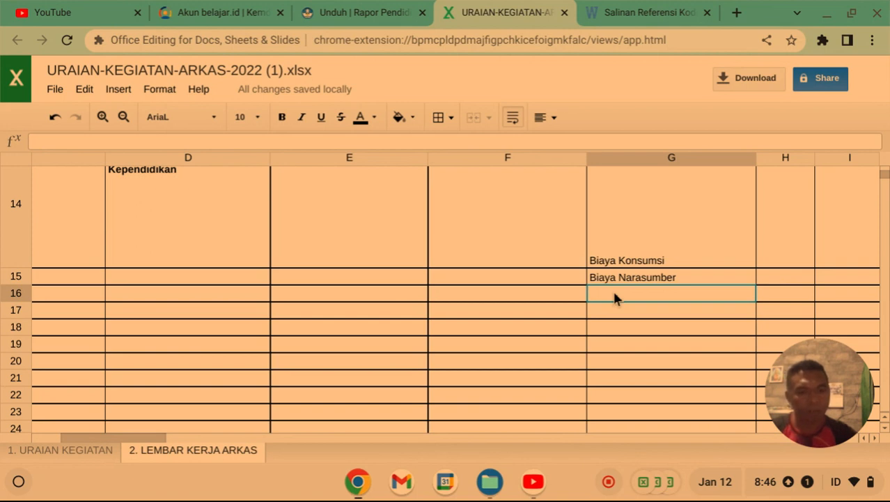
text(S)
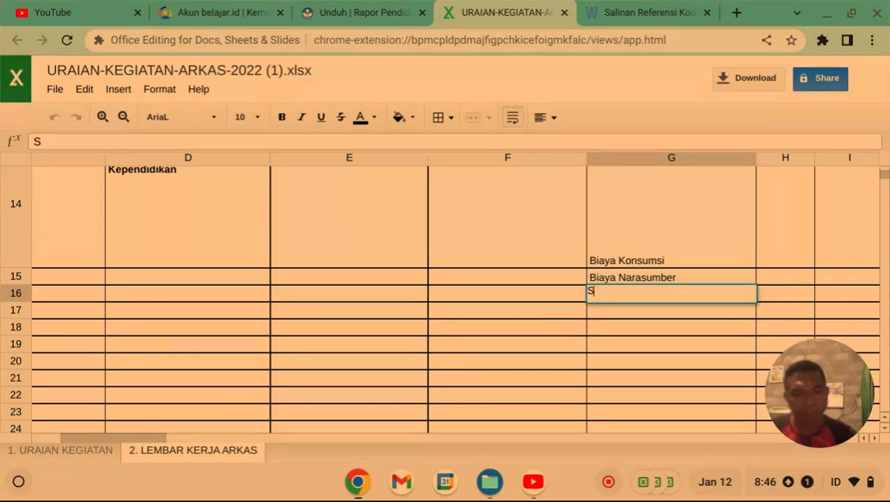
text(nak)
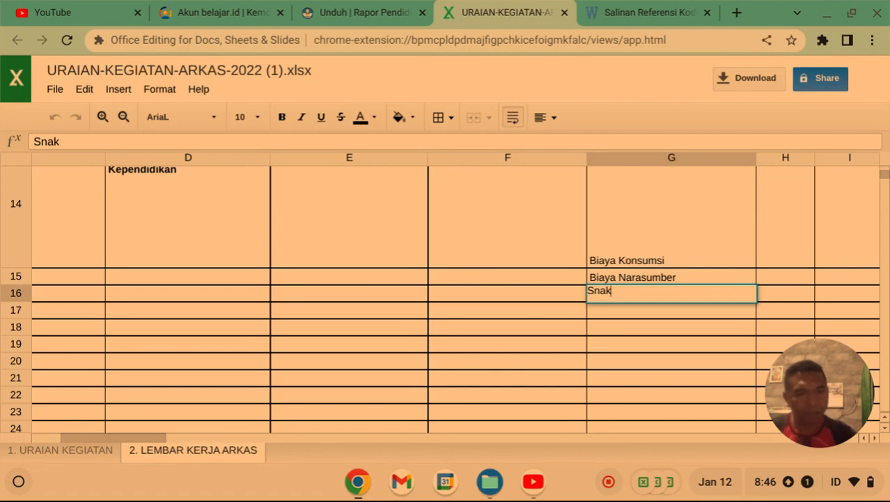
key(BackSpace)
key(BackSpace)
key(BackSpace)
key(BackSpace)
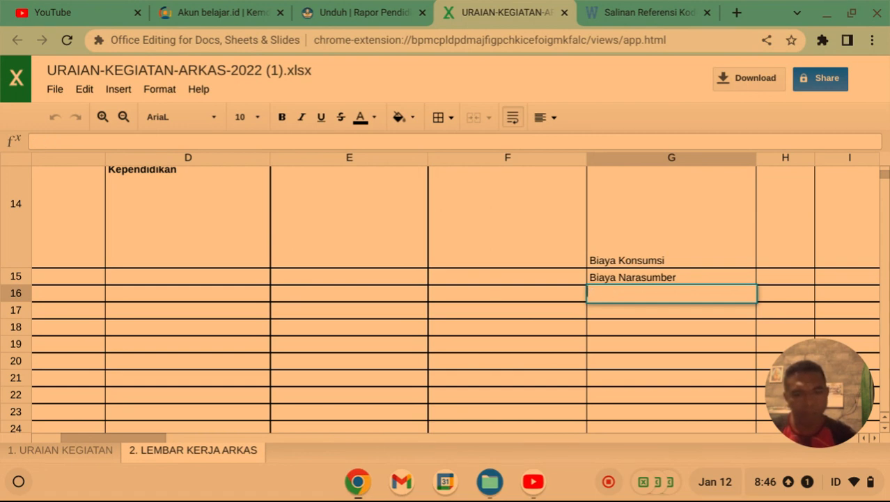
text(Mi)
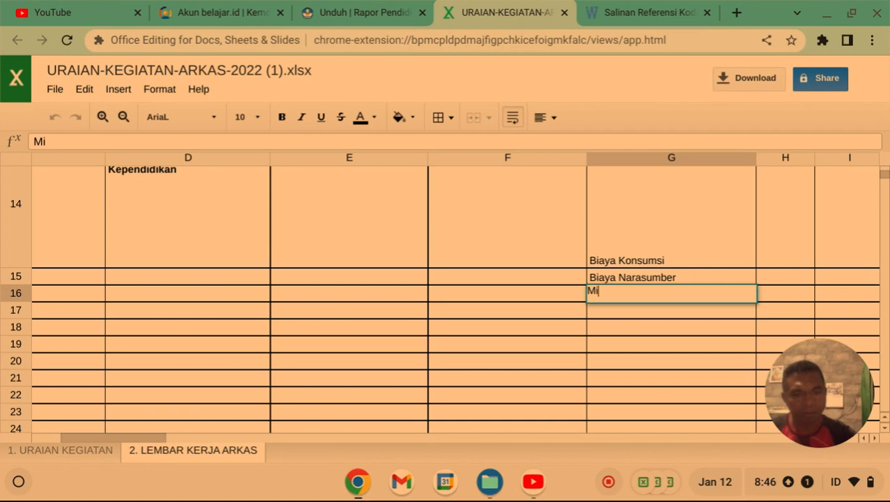
key(BackSpace)
key(BackSpace)
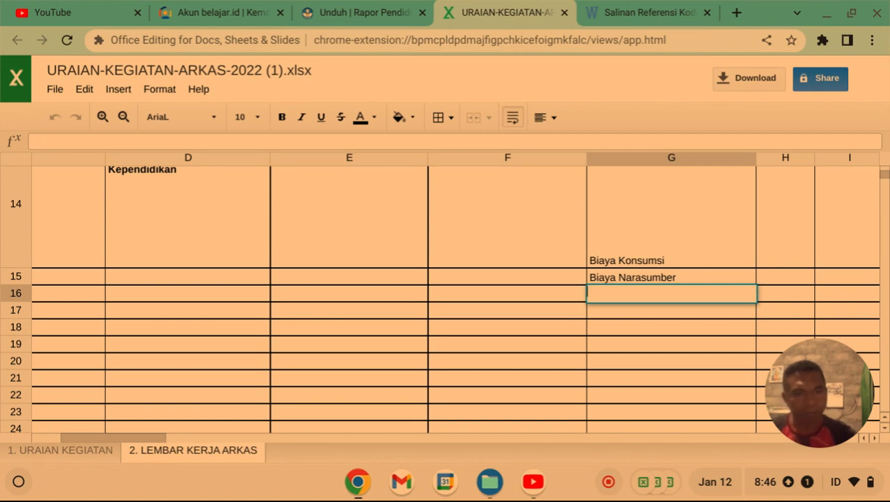
text(Pulsa data)
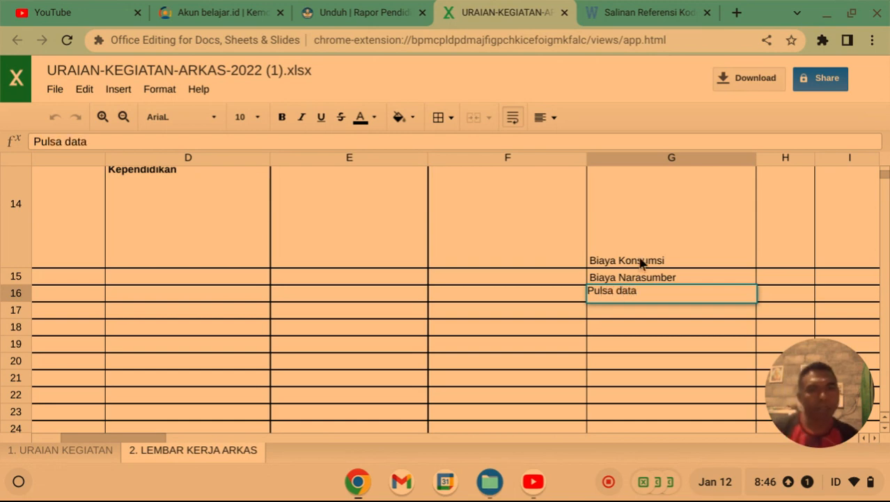
scroll(618, 266, up, 3)
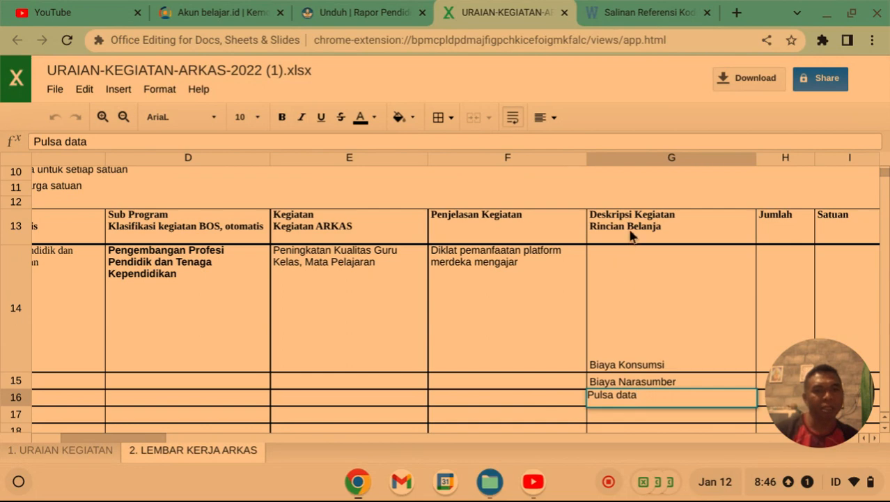
scroll(633, 234, down, 1)
scroll(632, 237, down, 1)
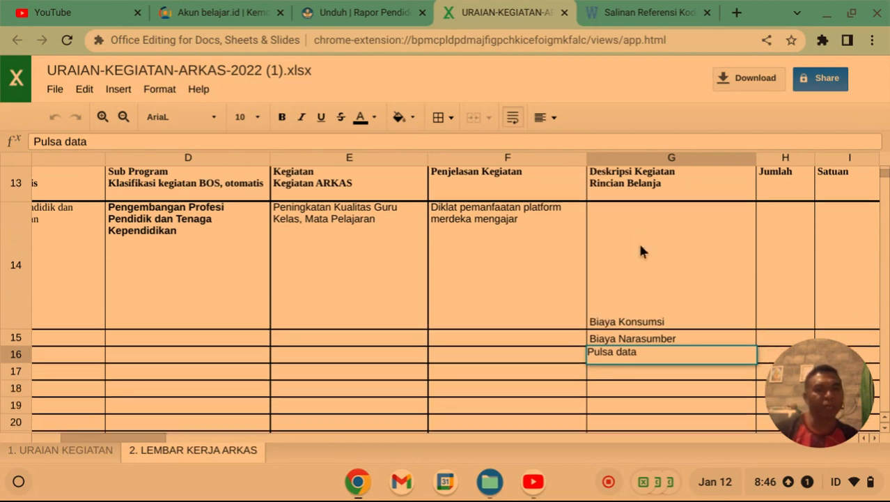
scroll(660, 280, down, 1)
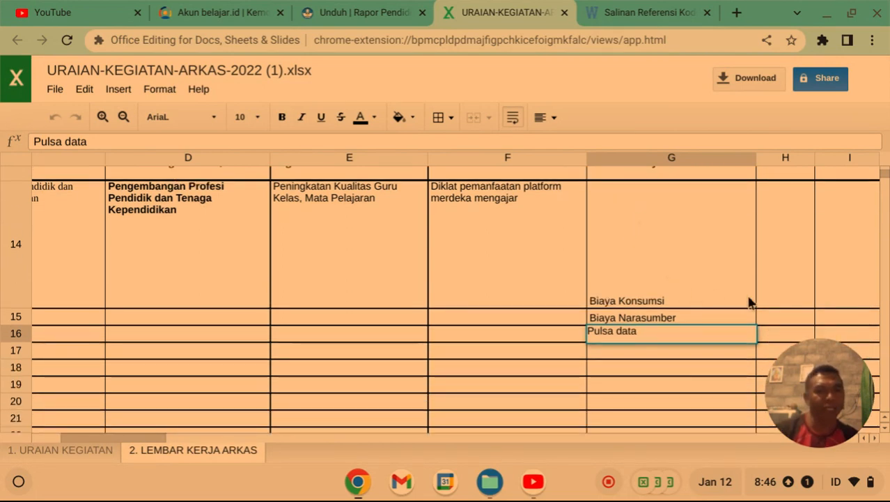
scroll(775, 310, up, 2)
scroll(775, 300, down, 1)
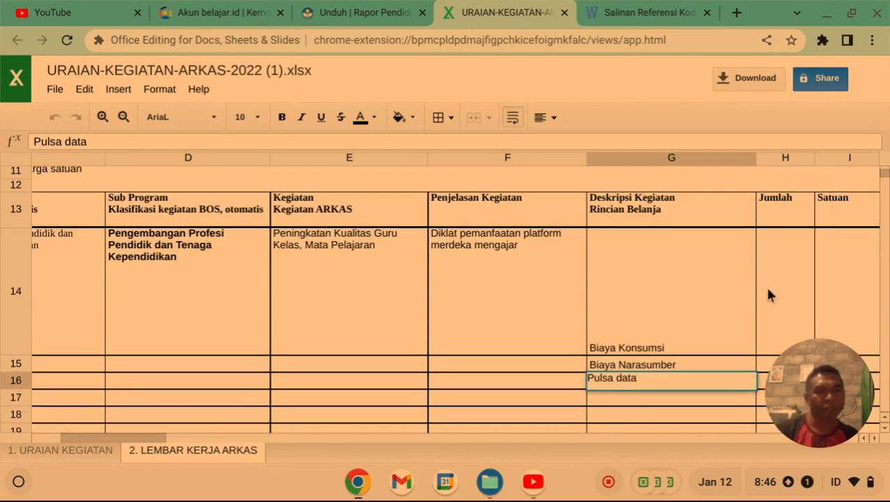
scroll(768, 289, down, 1)
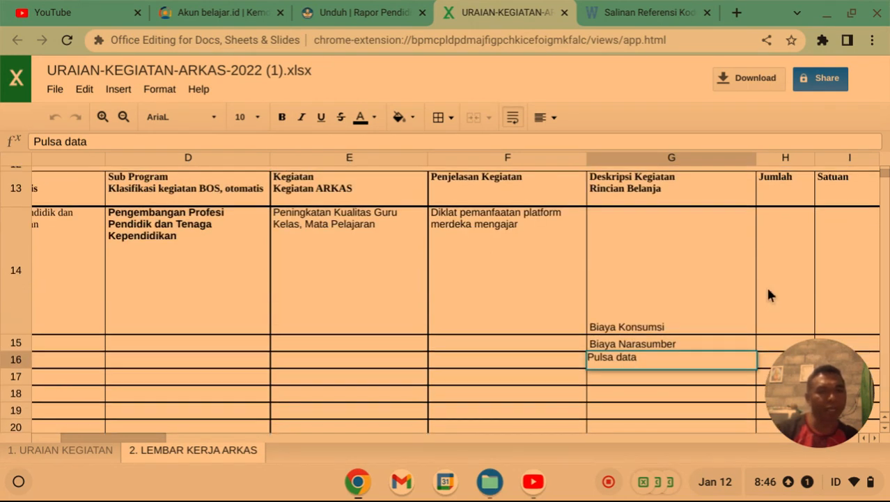
scroll(767, 290, down, 1)
scroll(765, 294, down, 1)
Enter quantity 11 in H14 and unit 'orng hari' in I14.
click(762, 282)
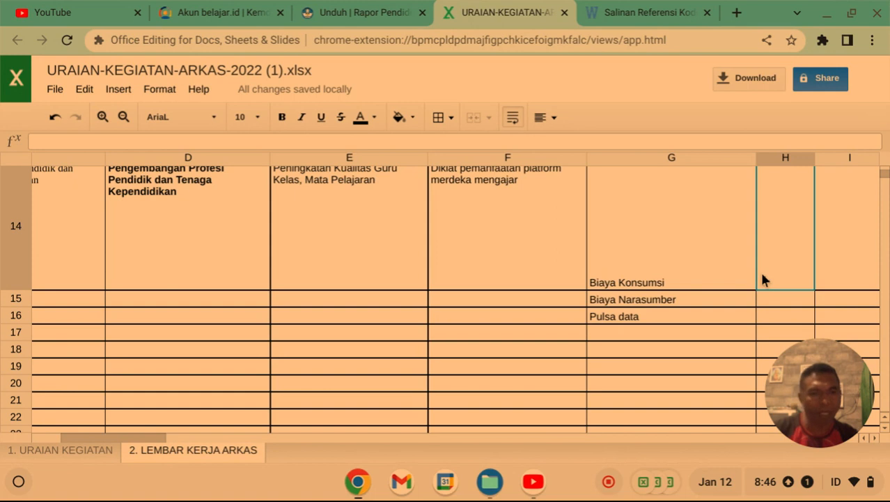
text(11)
scroll(799, 298, up, 2)
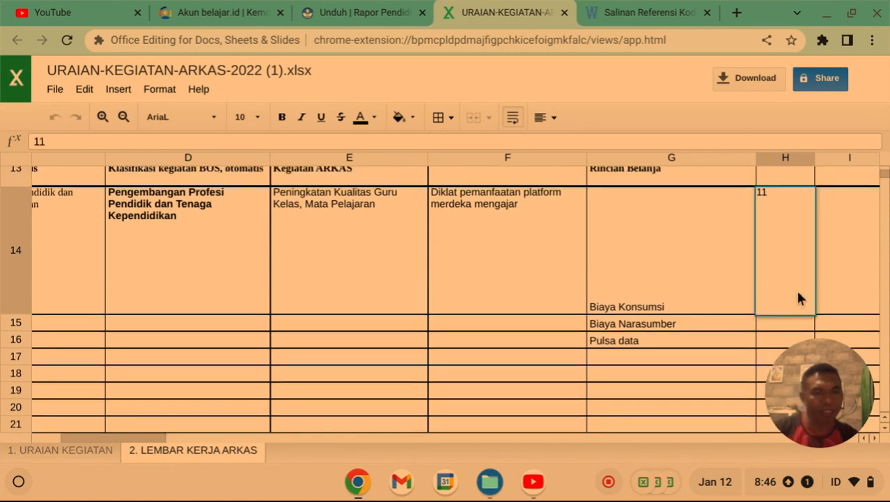
click(833, 294)
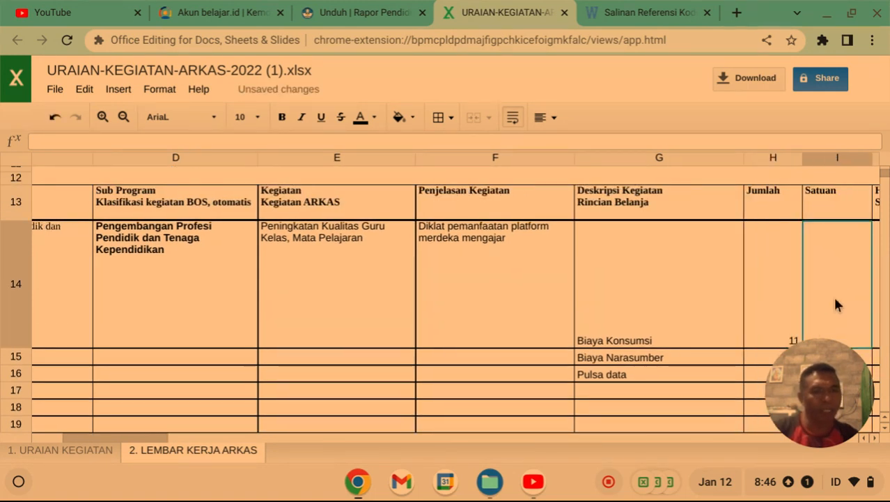
scroll(835, 301, down, 1)
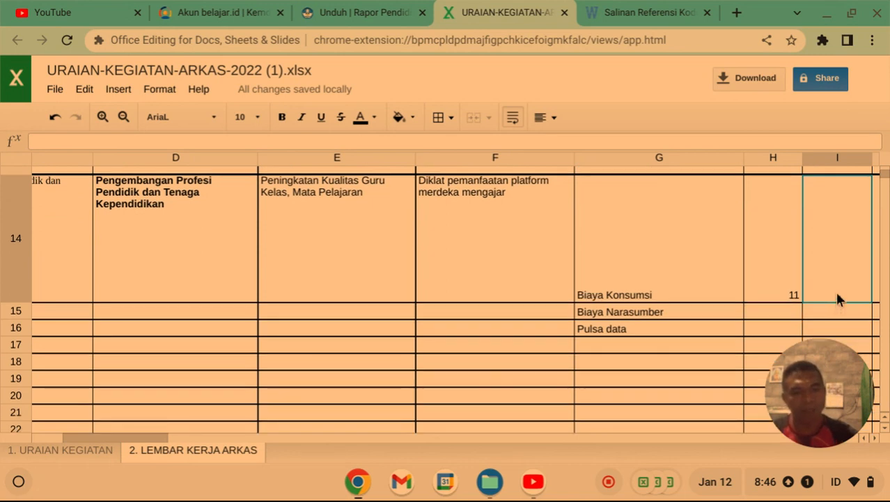
text(or)
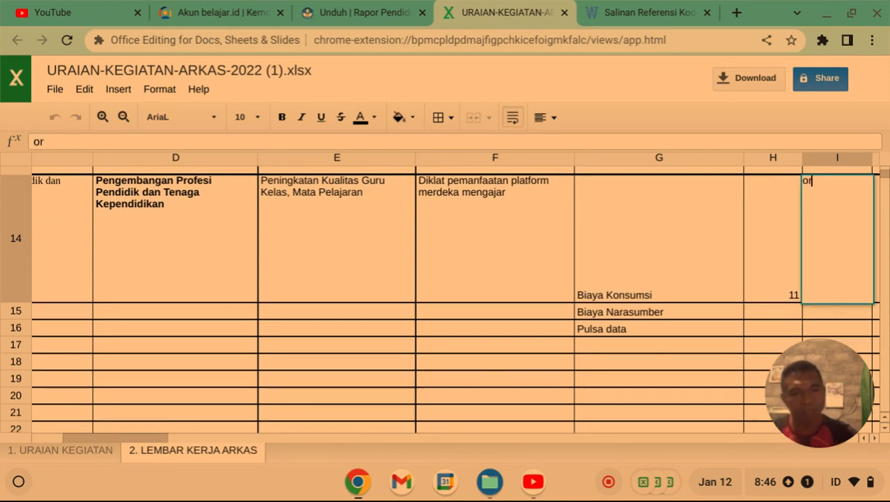
text(ng)
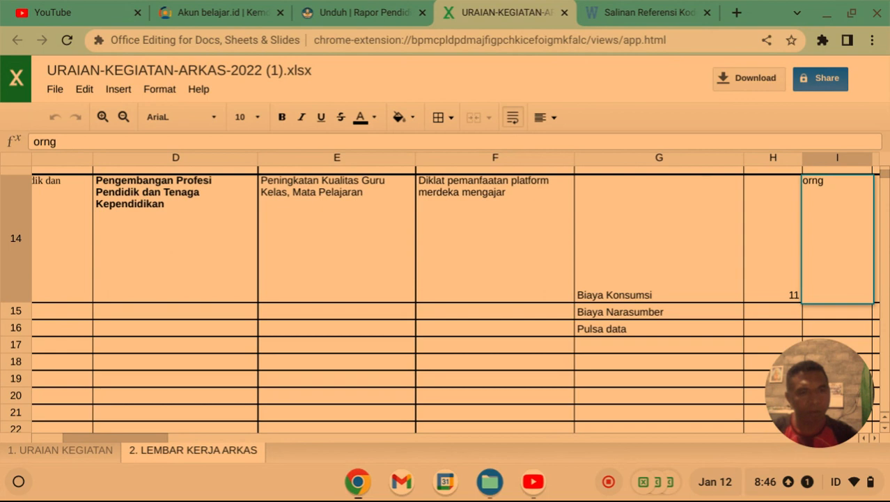
text( har)
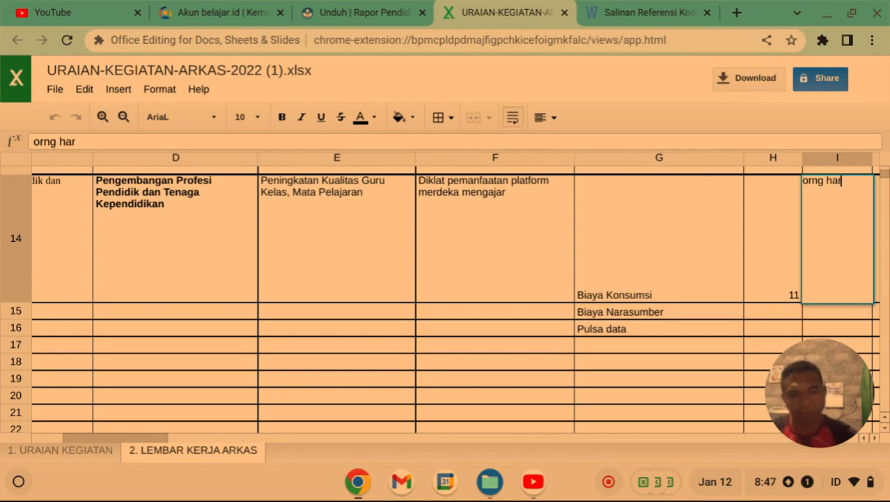
text(i)
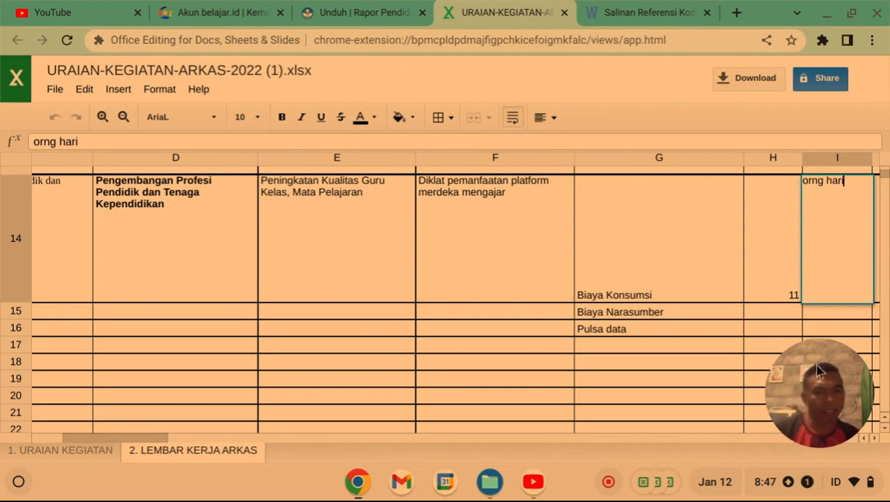
Correct the Biaya Konsumsi quantity in H14 to 22.
click(759, 296)
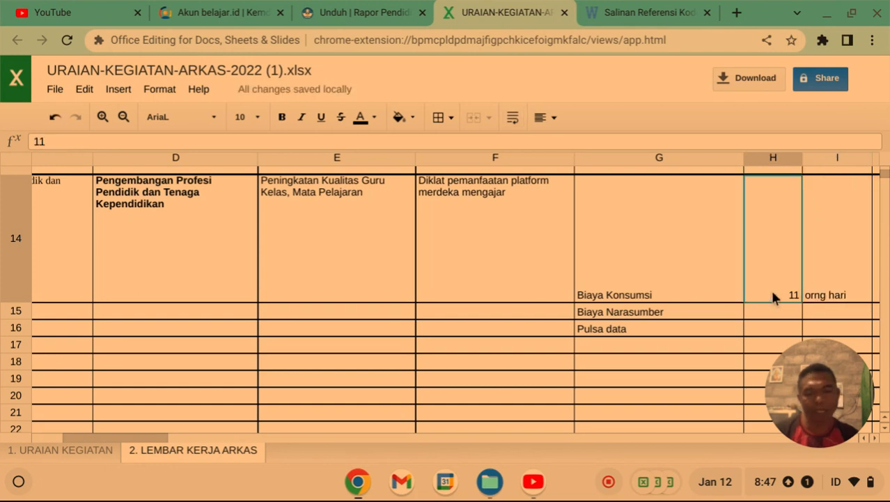
text(1122)
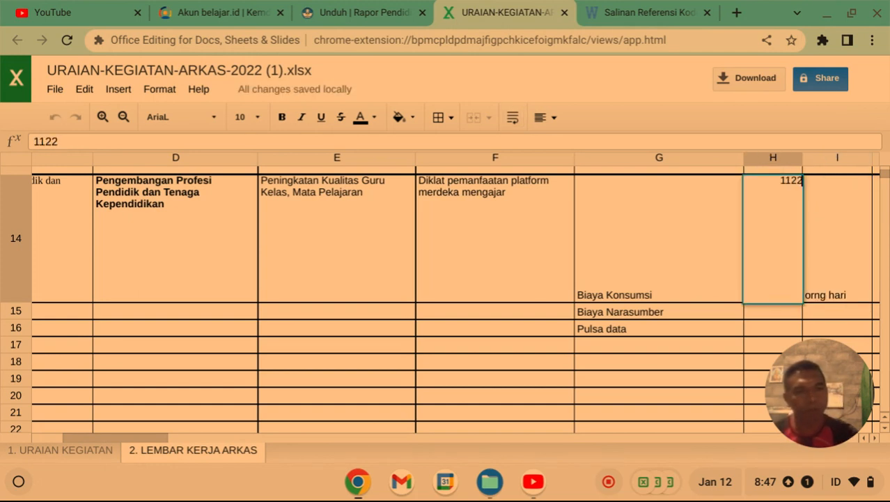
key(BackSpace)
key(BackSpace)
key(BackSpace)
key(BackSpace)
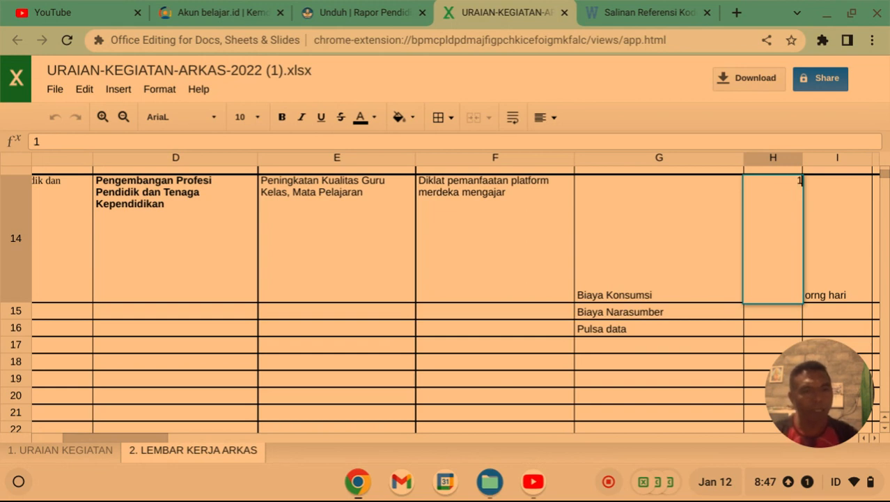
text(22)
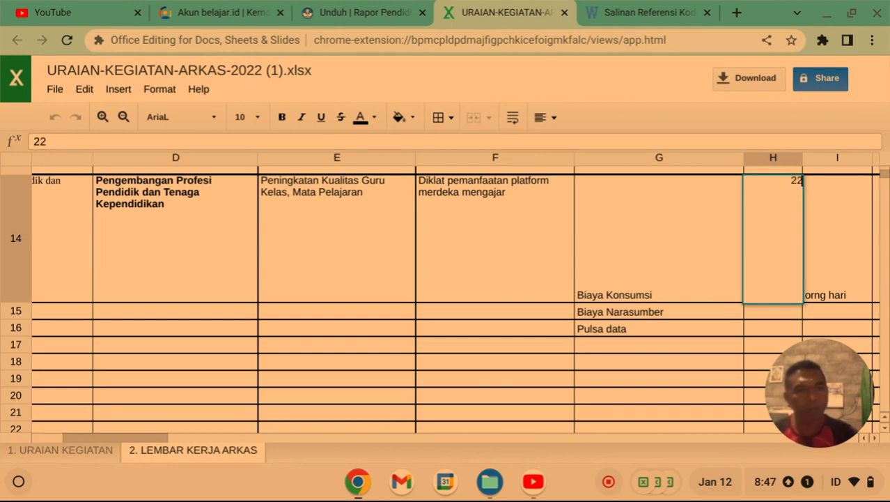
click(686, 312)
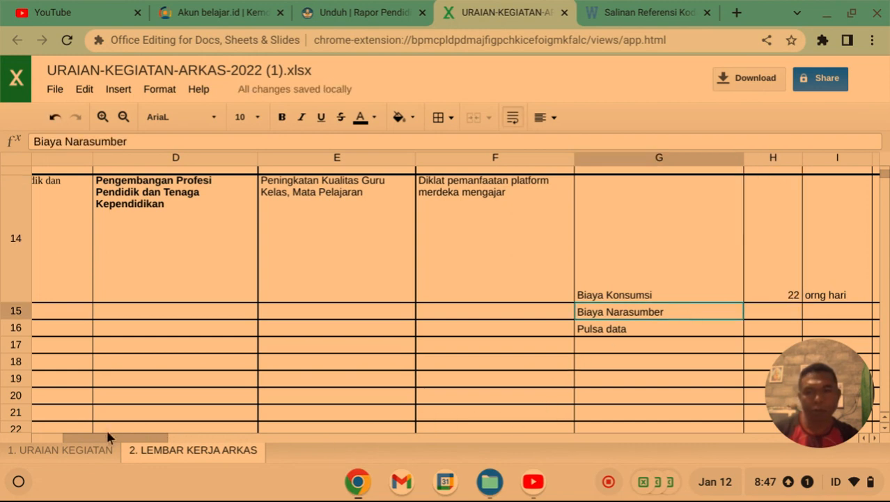
drag(108, 437, 143, 439)
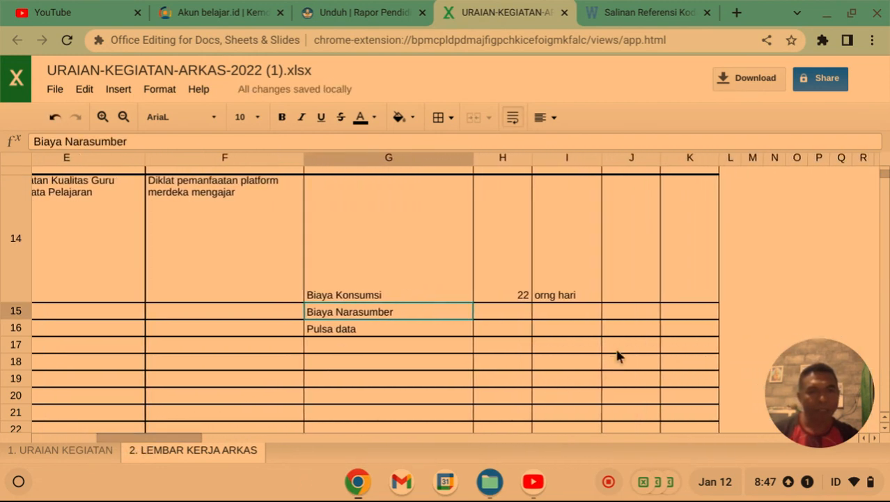
Enter 22.000 as the Biaya Konsumsi unit price in J14.
scroll(619, 355, up, 2)
click(624, 345)
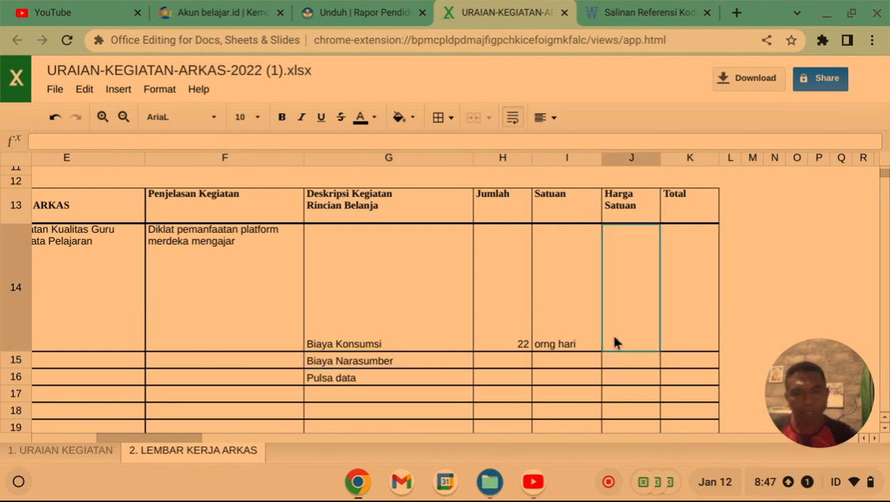
text(22)
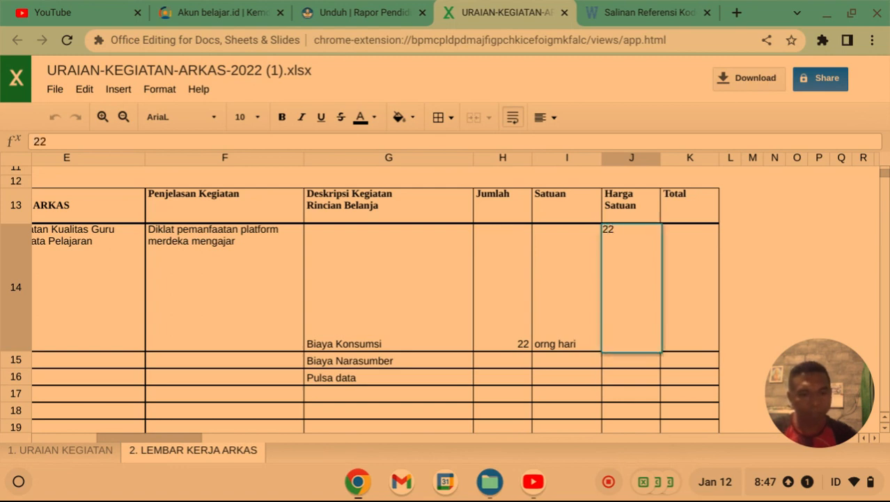
text(.00)
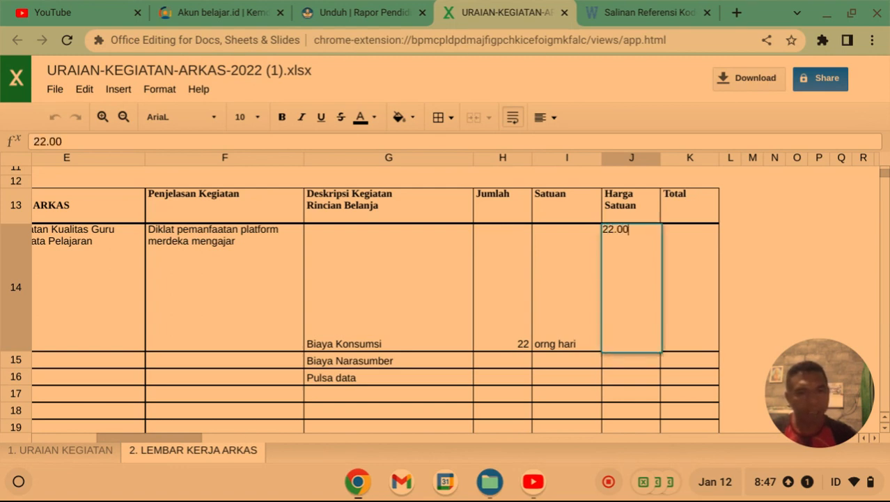
text(0)
click(803, 256)
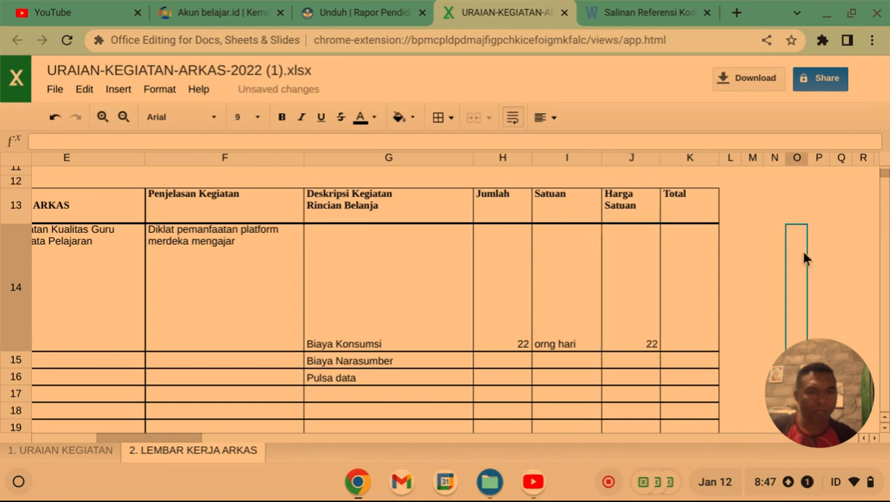
Put the formula =H14*J14 in Total cell K14.
click(689, 335)
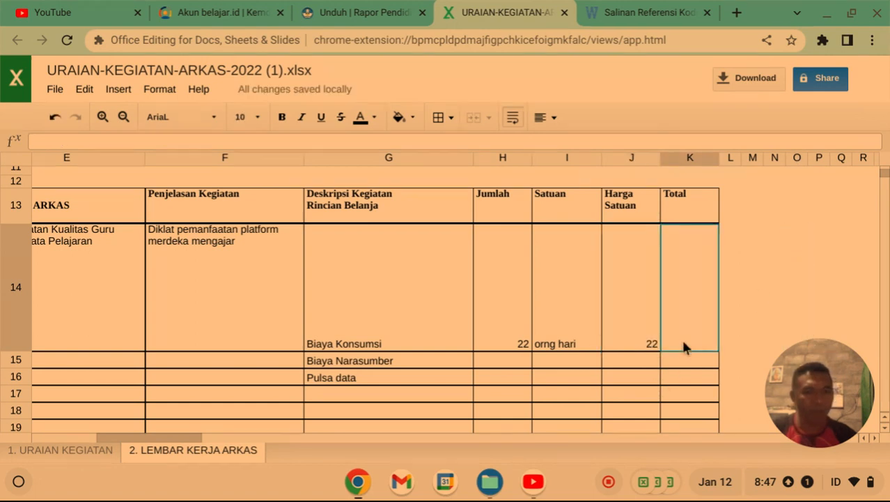
text(=)
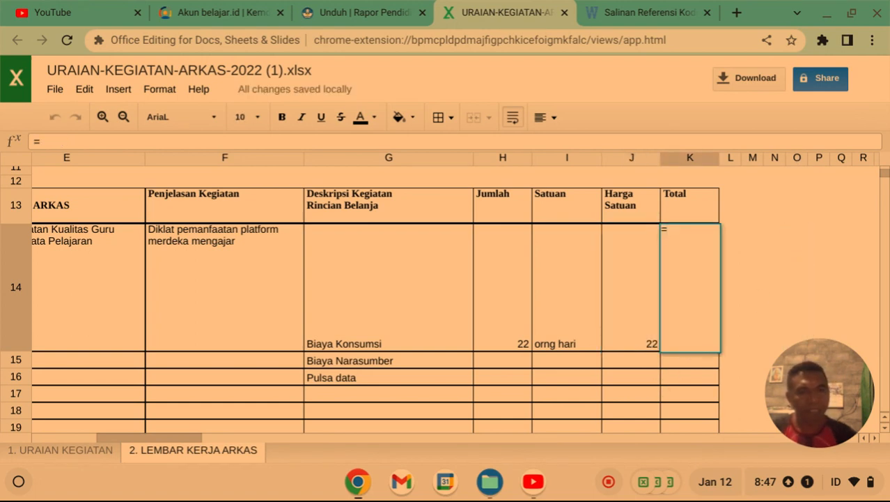
click(508, 328)
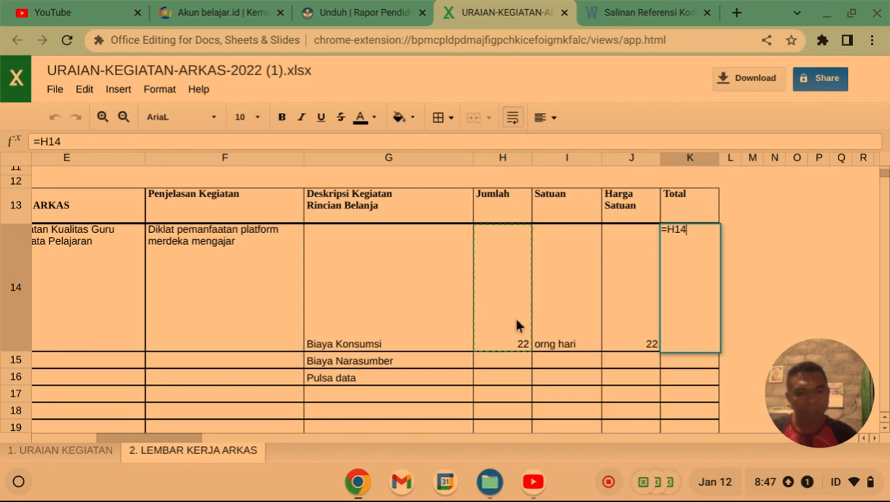
text(*)
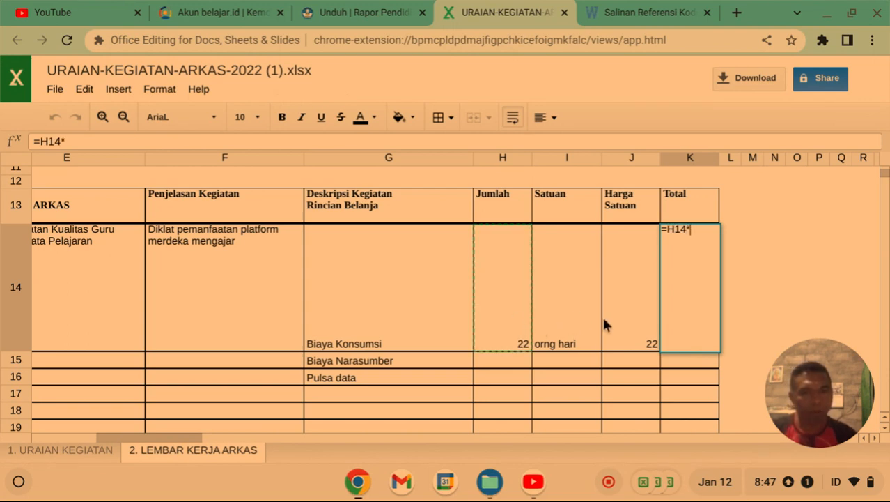
click(634, 341)
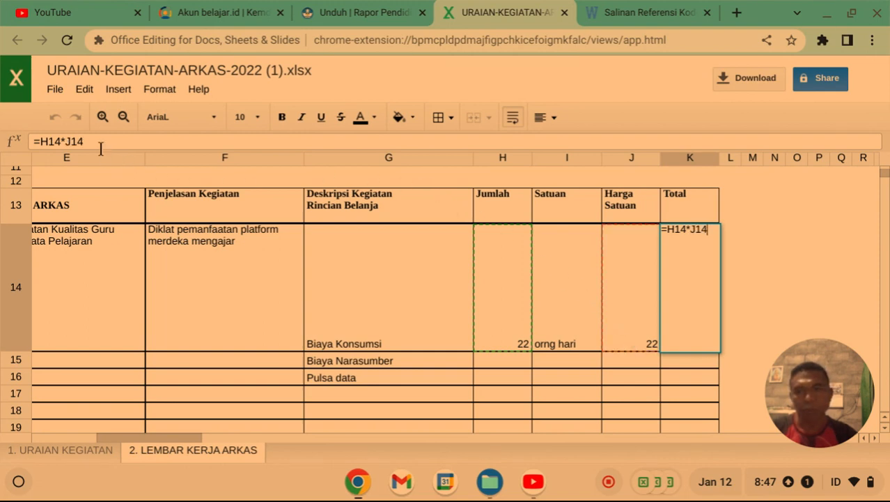
key(Return)
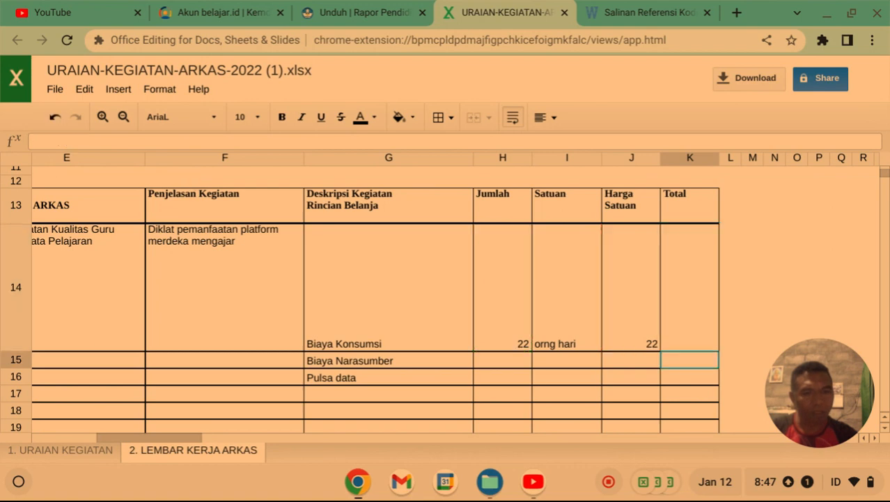
Replace J14's unit price with 22000, making the Biaya Konsumsi total 484000.
click(653, 347)
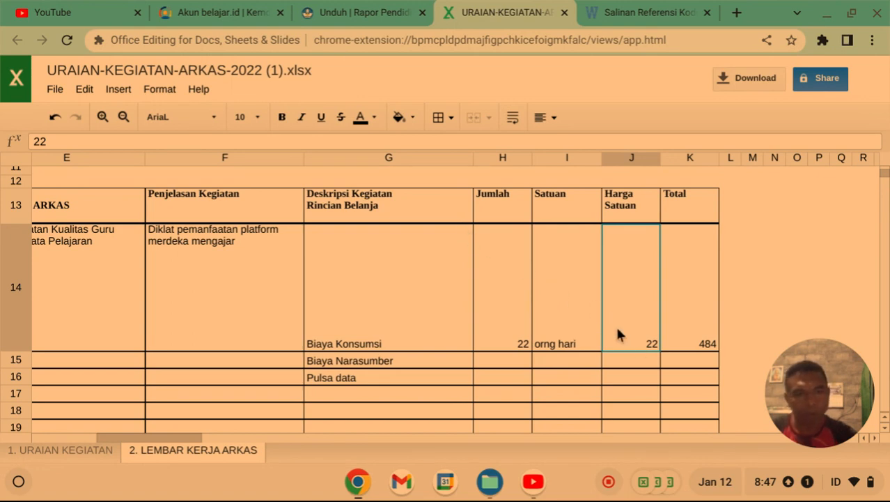
text(222)
key(BackSpace)
key(BackSpace)
key(BackSpace)
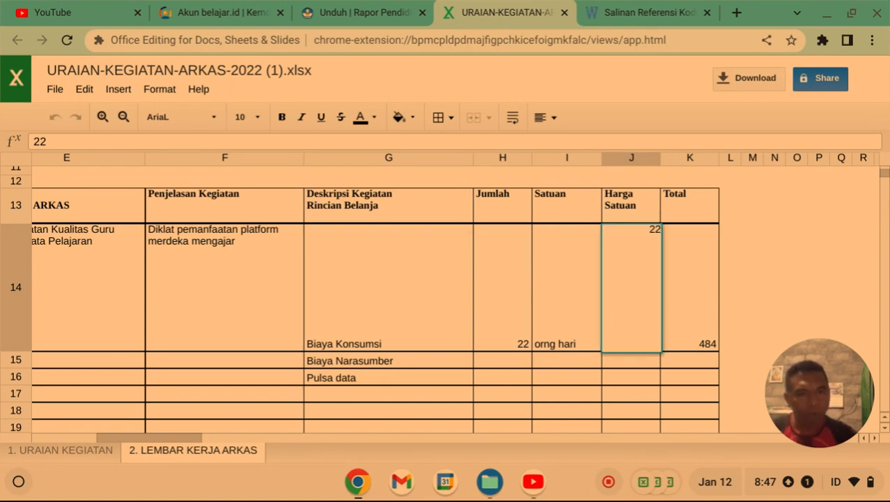
text(22000)
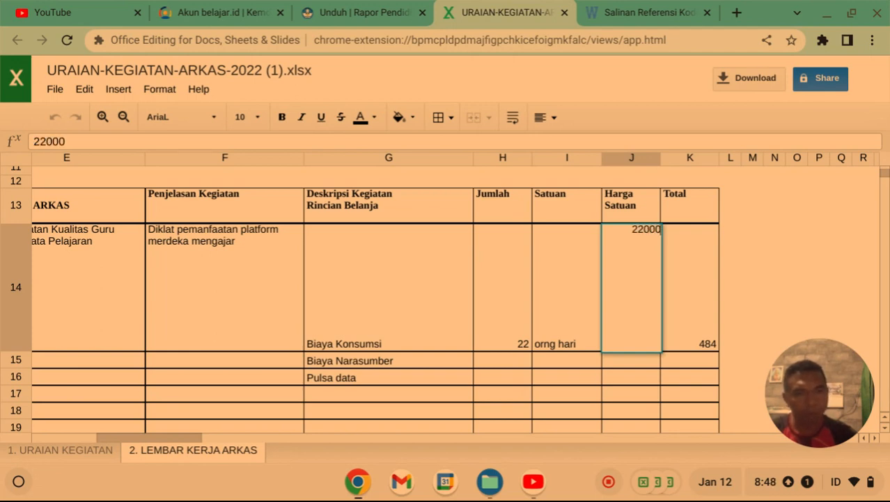
click(814, 296)
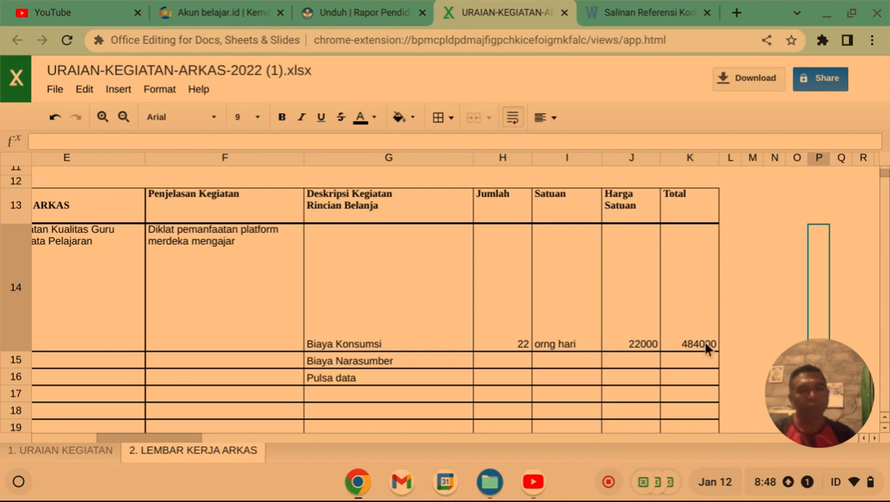
scroll(709, 346, down, 1)
Enter a Biaya Narasumber quantity in H15 and the unit 'orang hari' in I15.
click(515, 342)
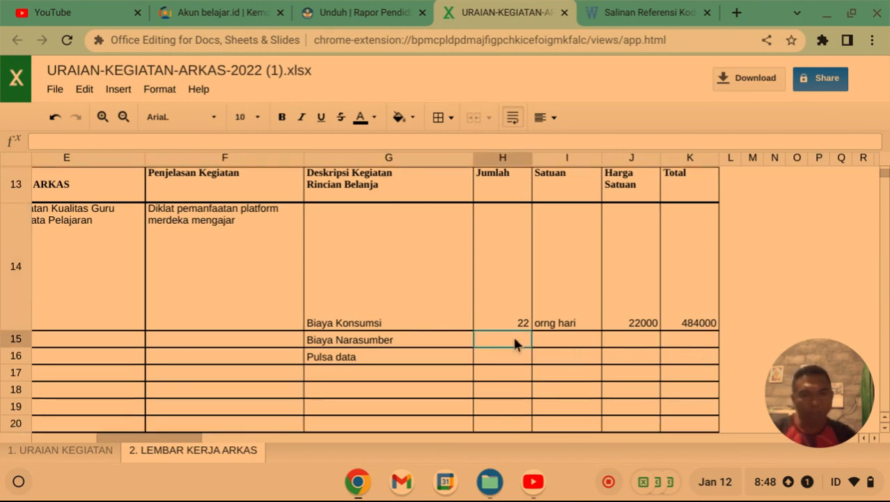
text(2)
click(577, 341)
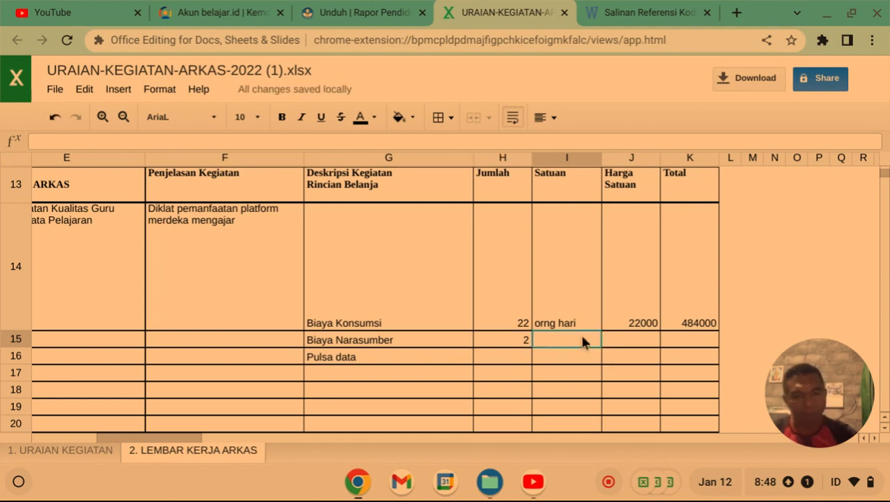
text(orang)
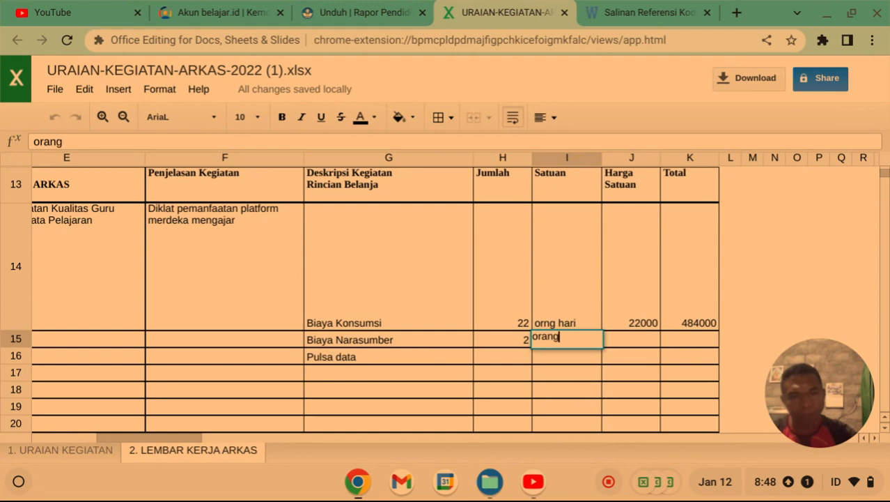
text( har)
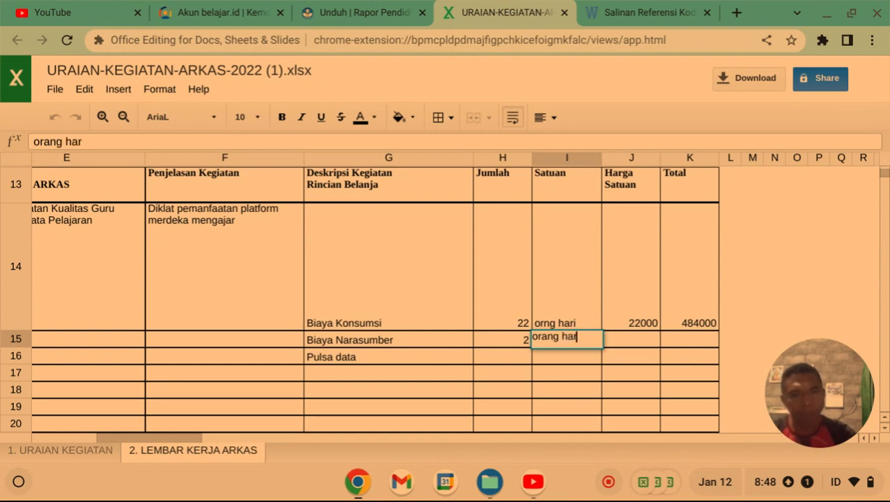
text(i)
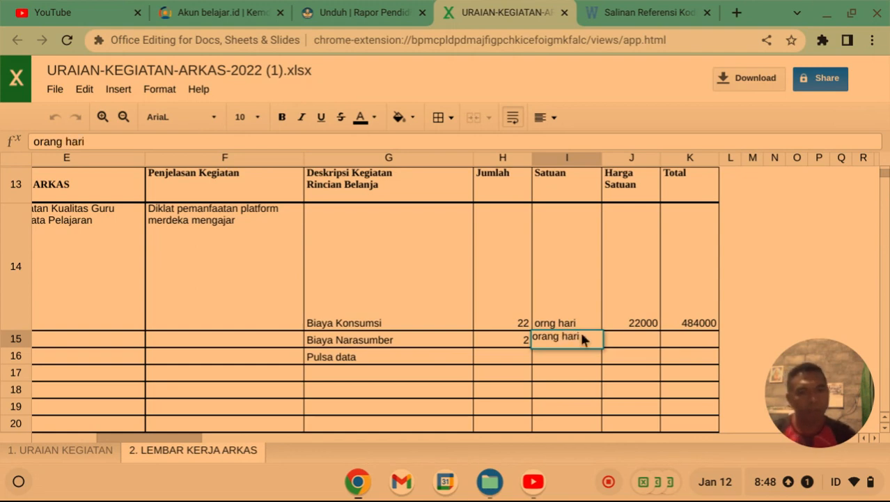
Correct the Biaya Narasumber quantity to 4 and enter unit price 500.000 in J15.
click(528, 342)
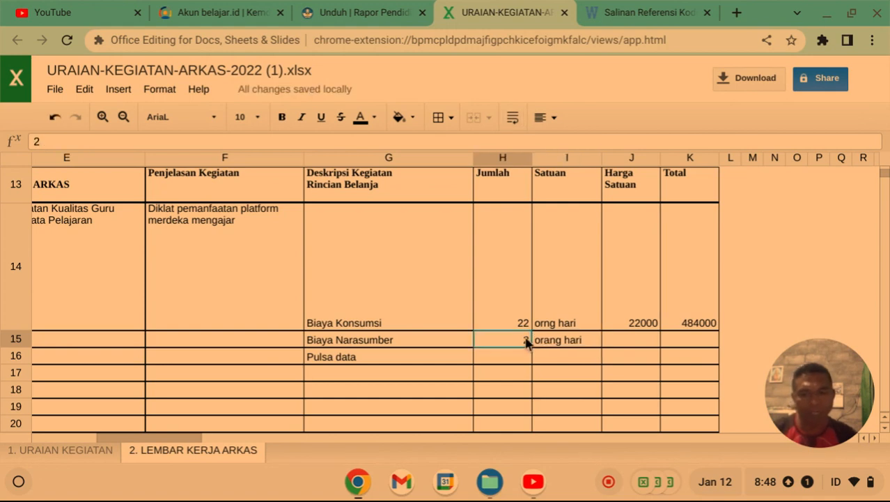
text(24)
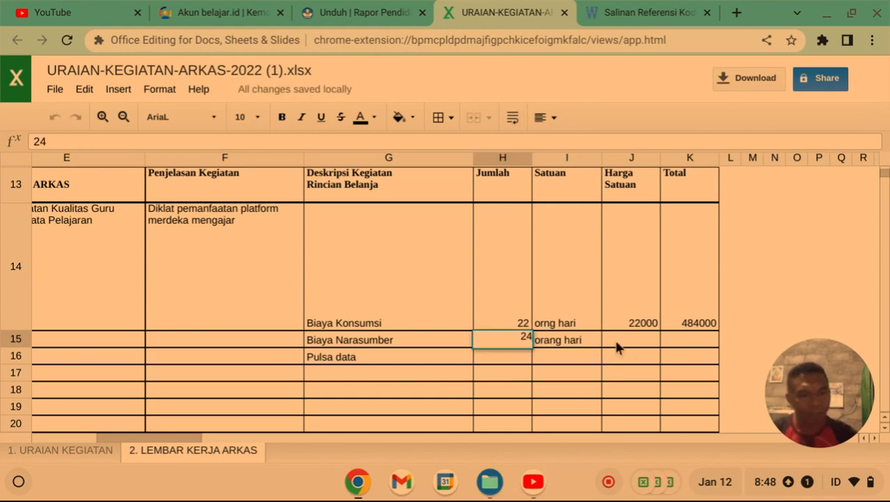
key(BackSpace)
key(BackSpace)
text(4)
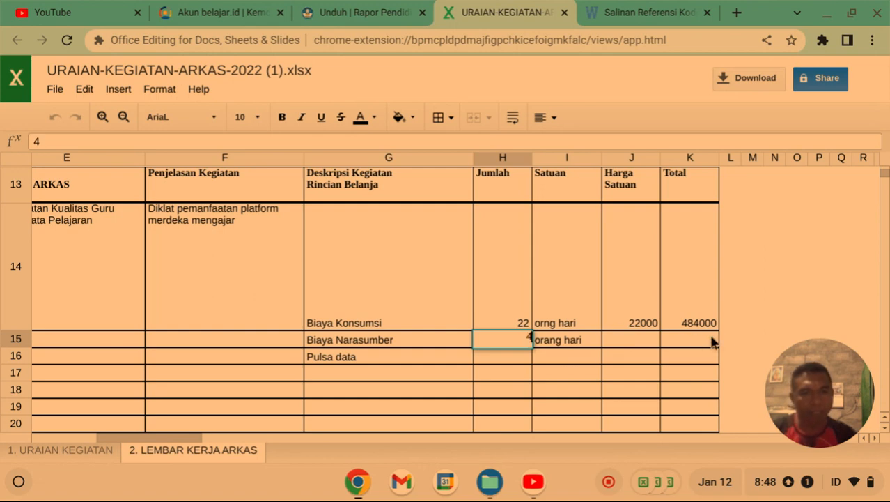
click(621, 340)
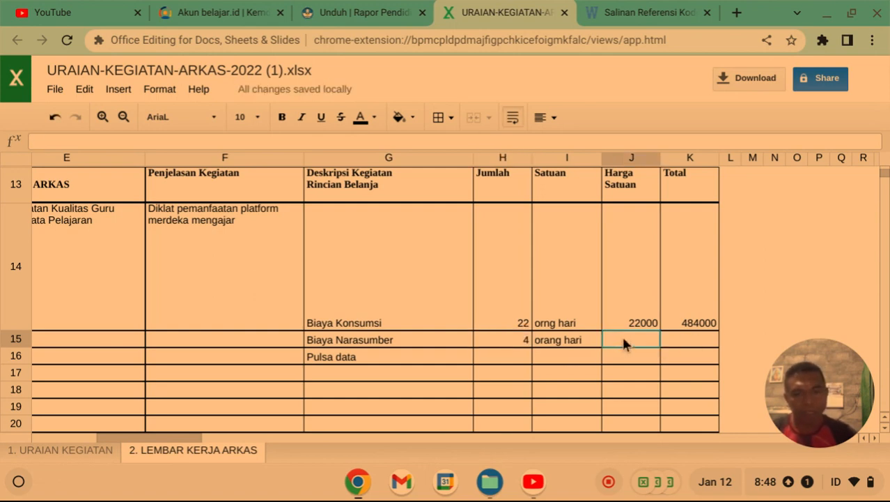
text(500)
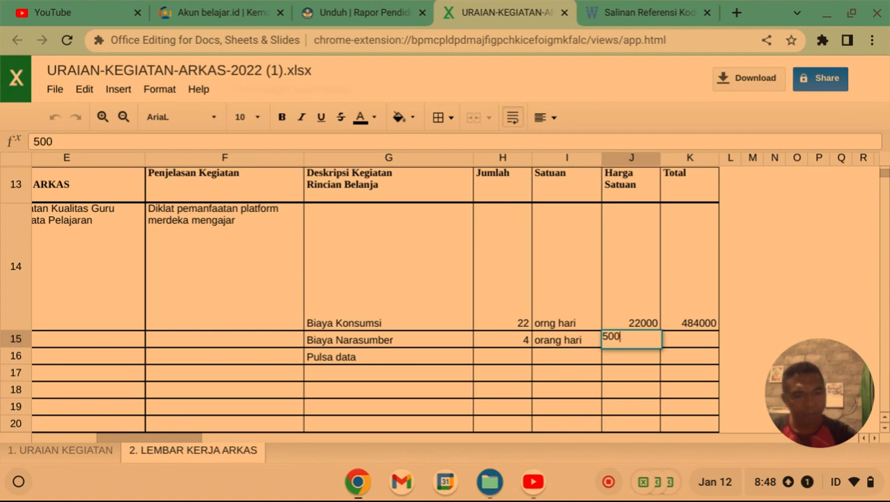
text(.000)
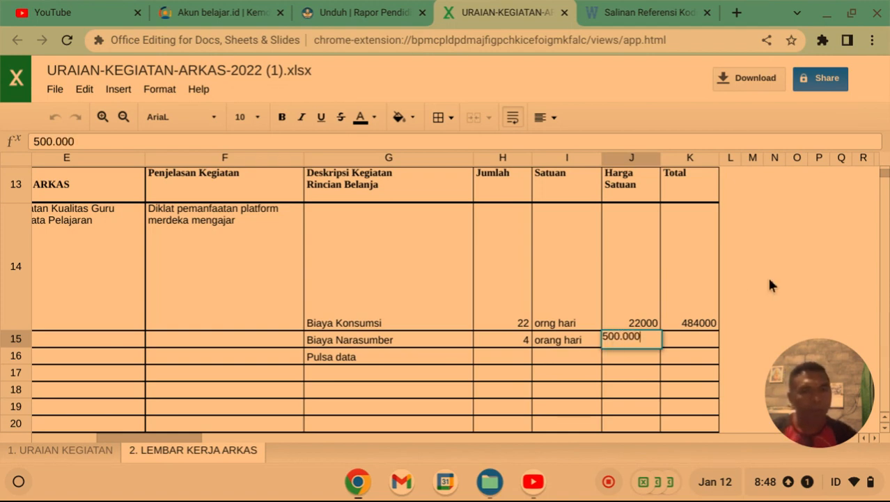
click(765, 304)
click(701, 346)
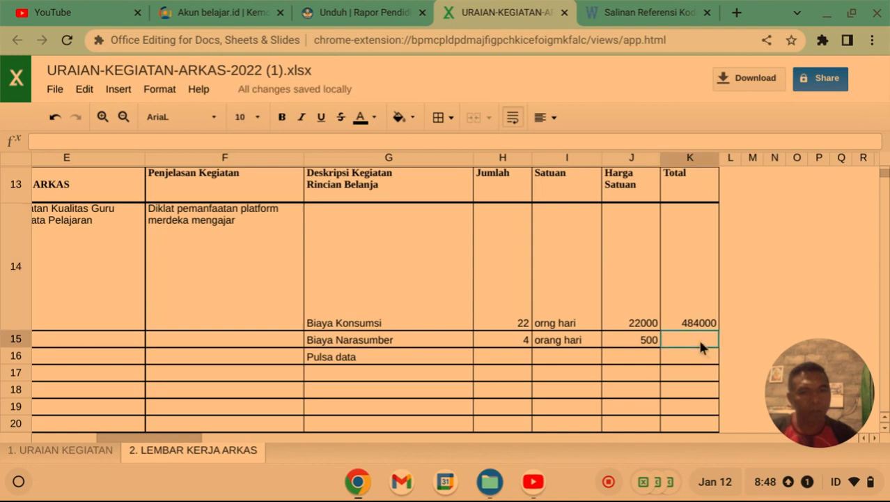
Enter the formula =H15*J15 in K15 for the Biaya Narasumber total.
text(=)
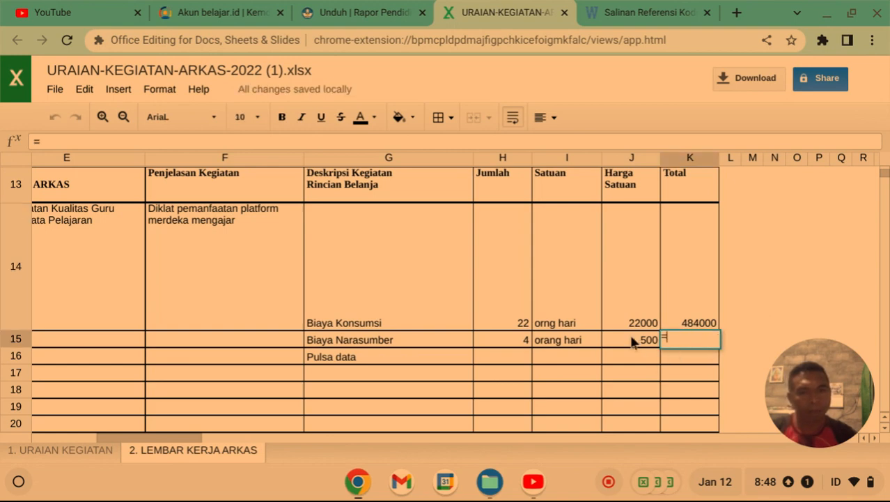
click(507, 344)
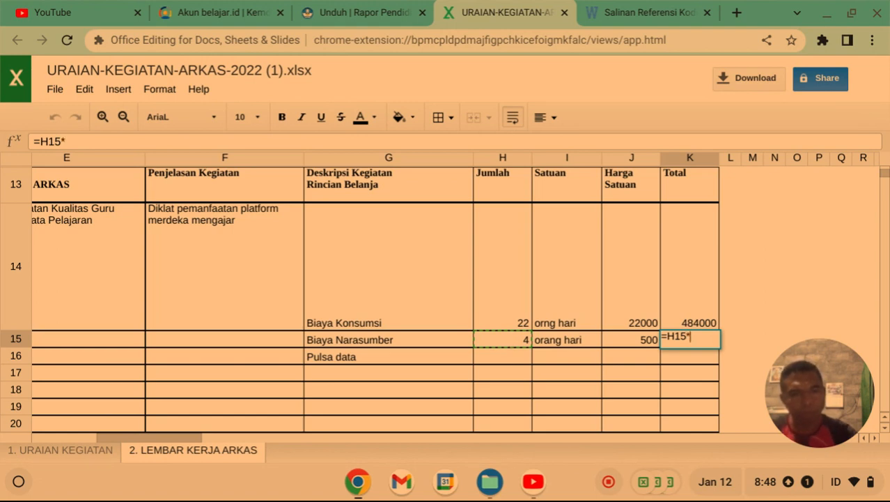
click(630, 339)
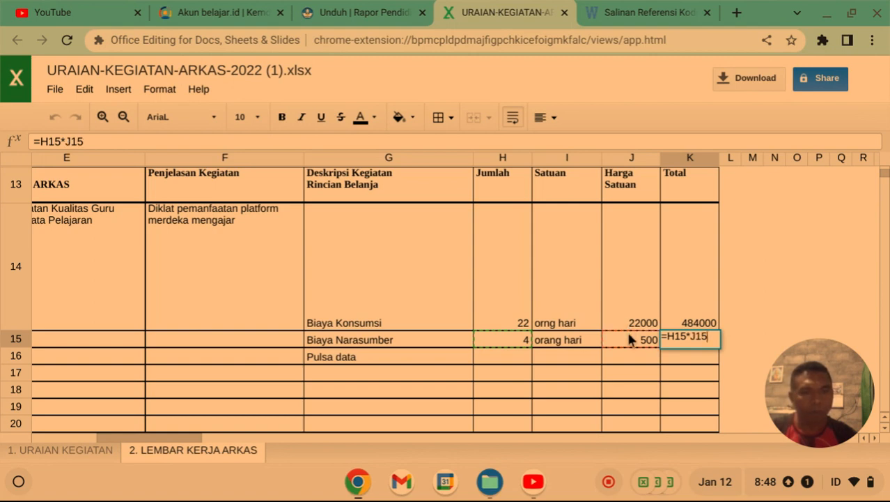
key(Return)
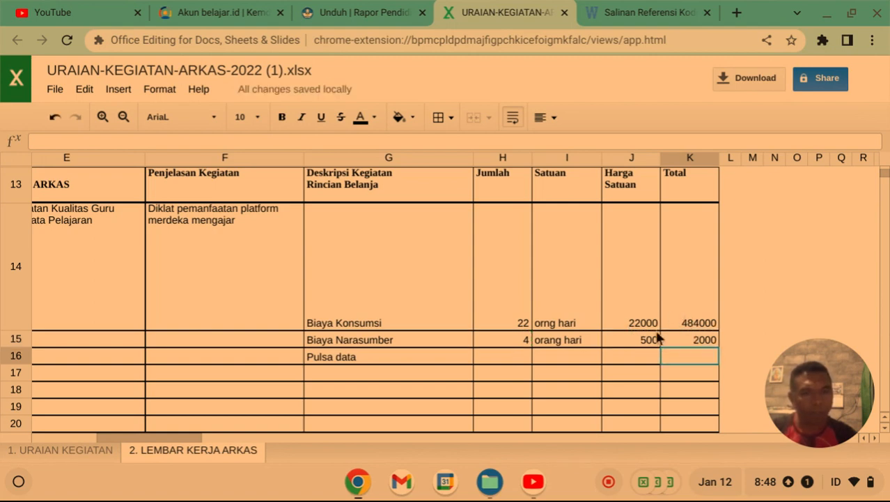
click(650, 342)
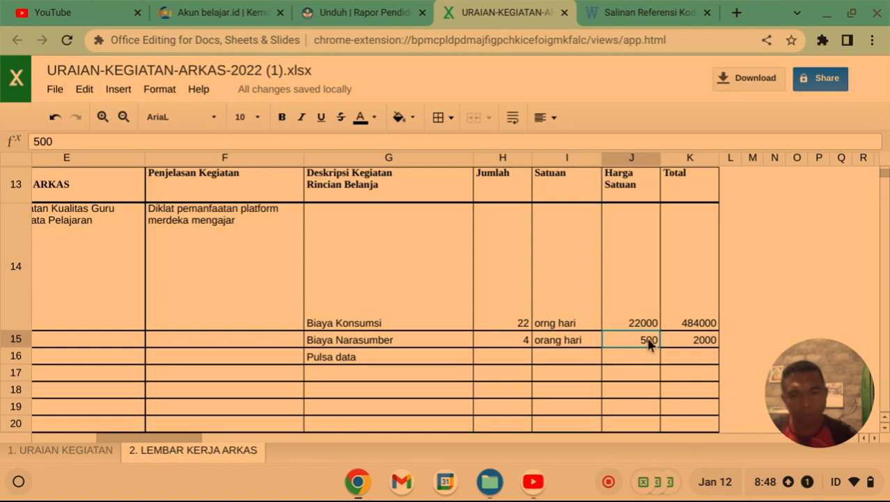
Clear and re-enter the Biaya Narasumber unit price in J15 as 500.000.
text(5)
key(BackSpace)
key(BackSpace)
key(BackSpace)
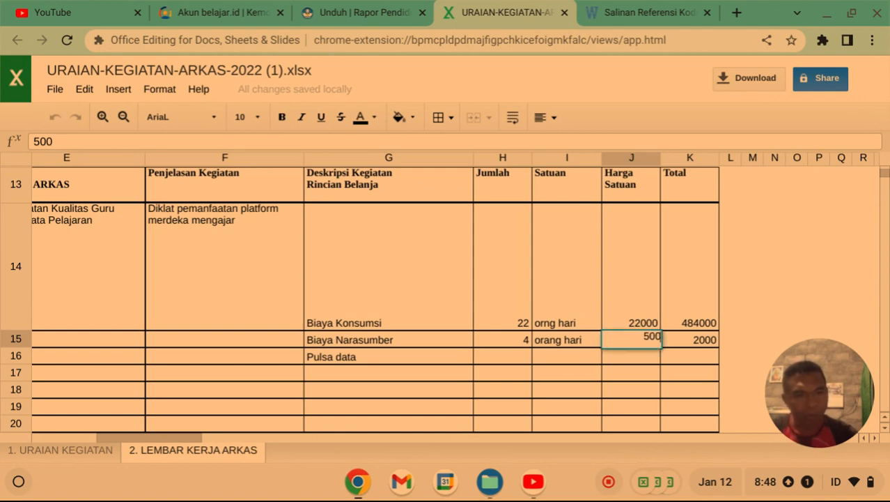
key(BackSpace)
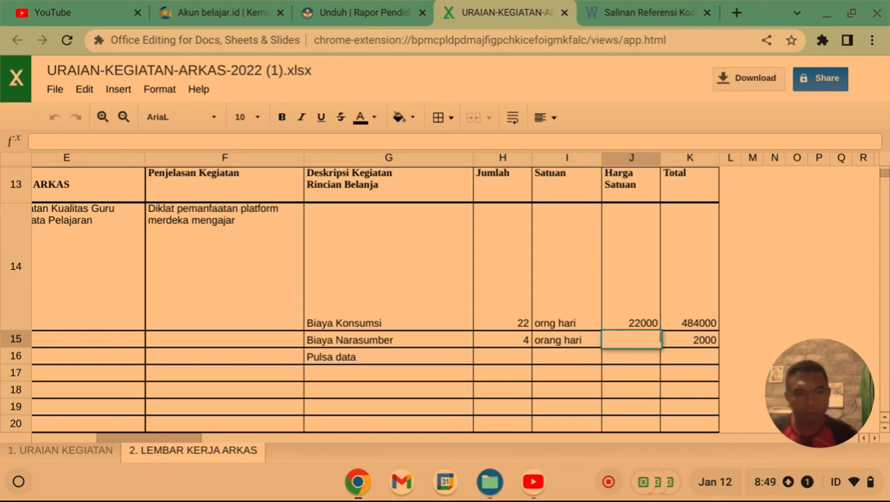
text(500)
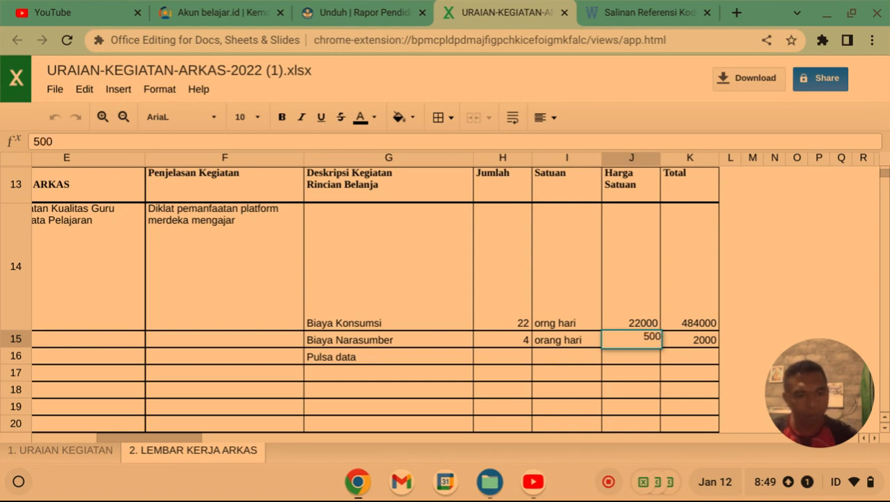
text(.000)
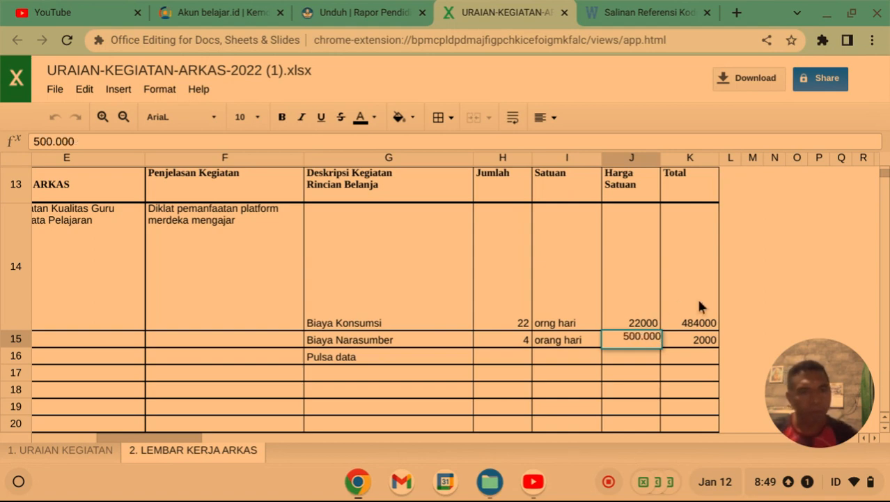
click(802, 280)
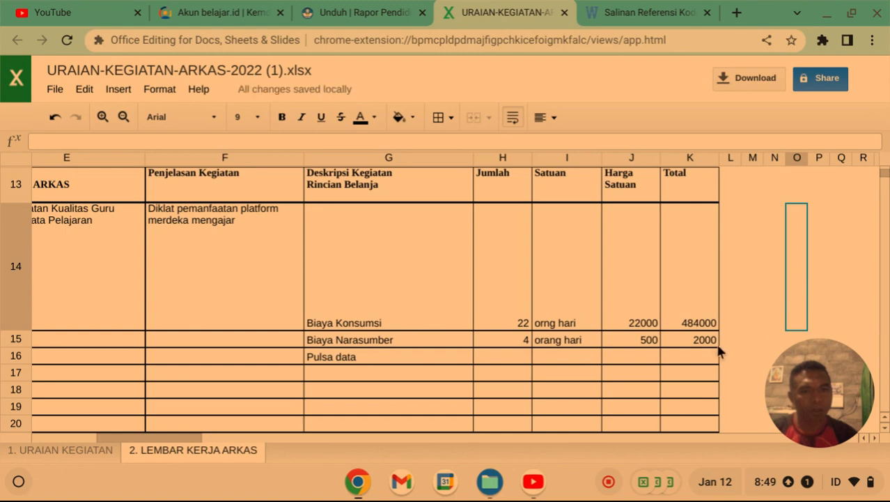
click(645, 341)
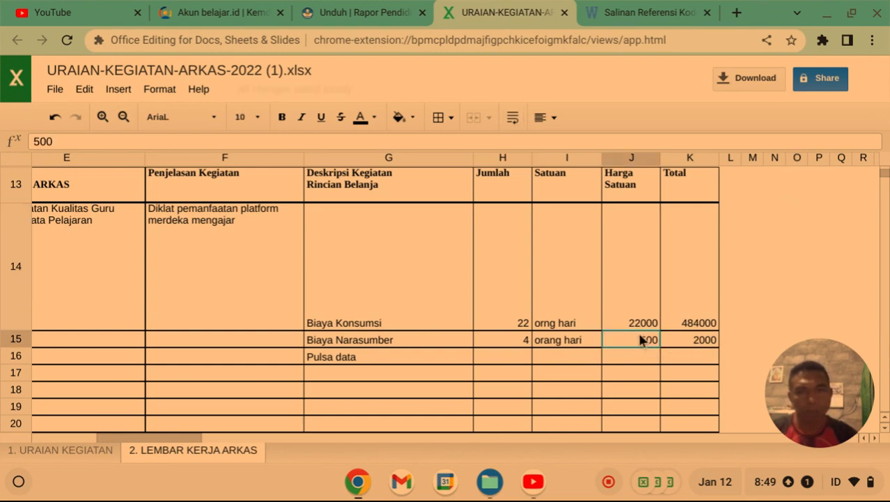
key(Delete)
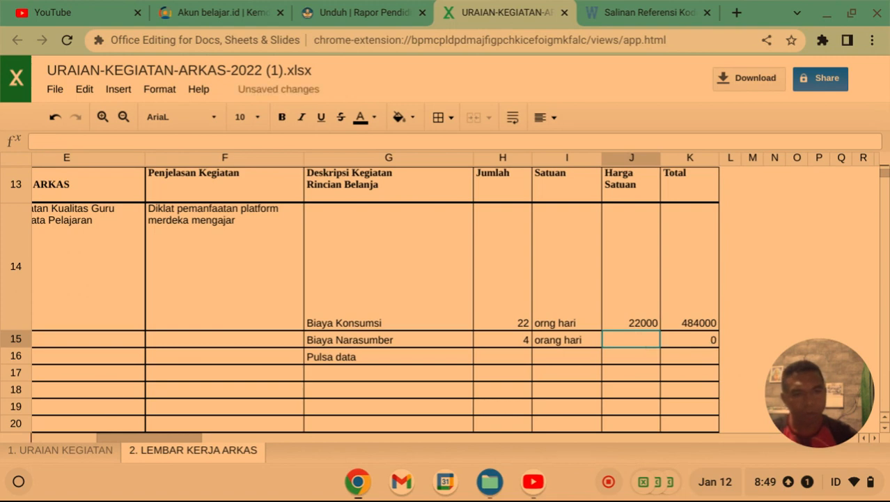
text(5)
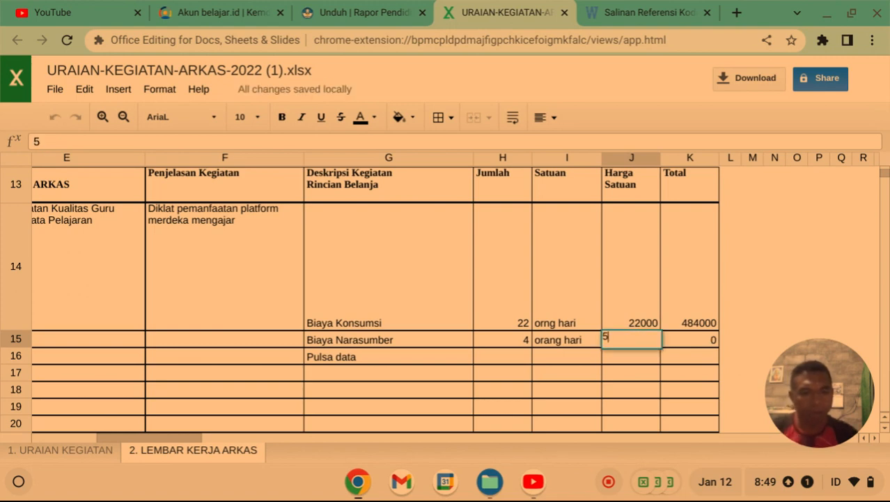
text(00.)
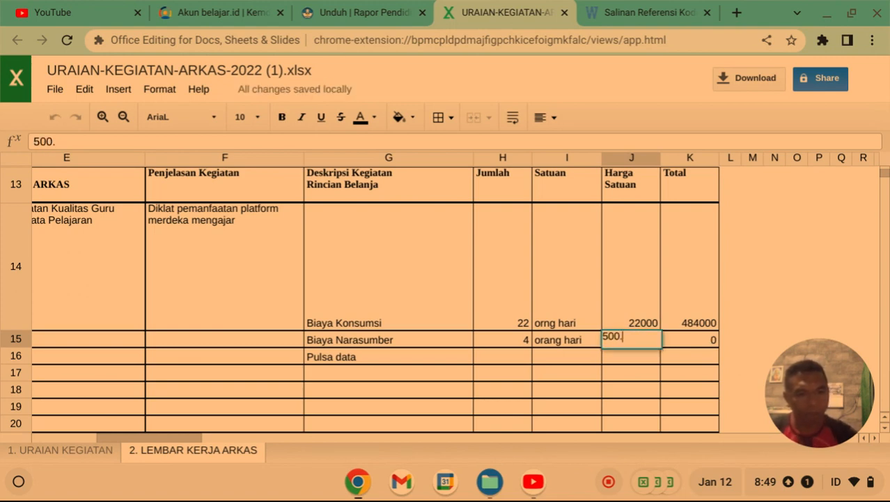
text(000)
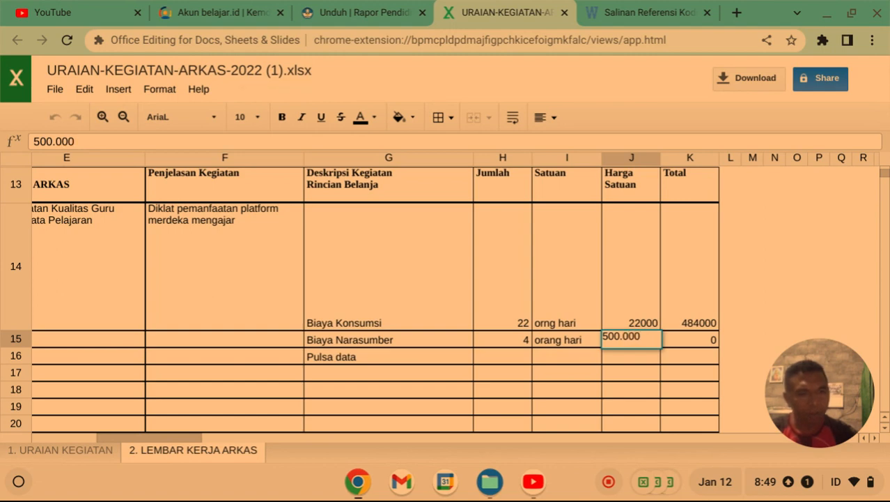
key(Return)
Edit the J15 unit price to 500000 so the K15 total reads 2000000.
click(646, 345)
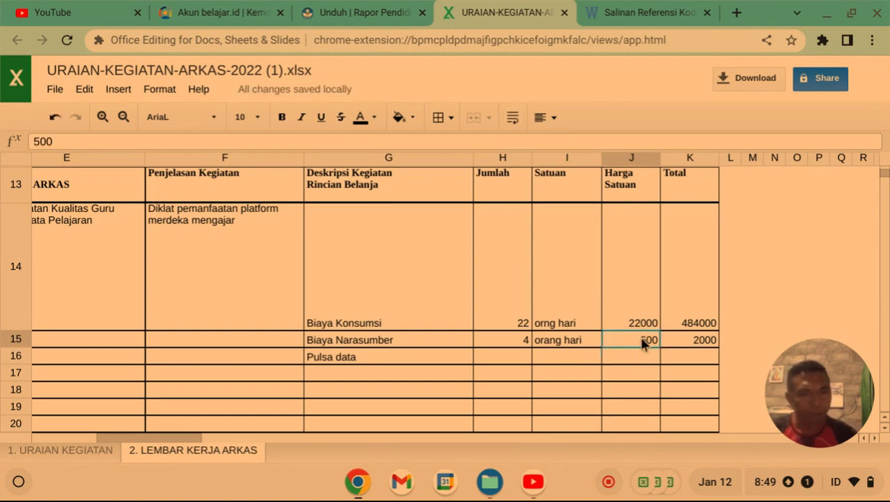
click(512, 119)
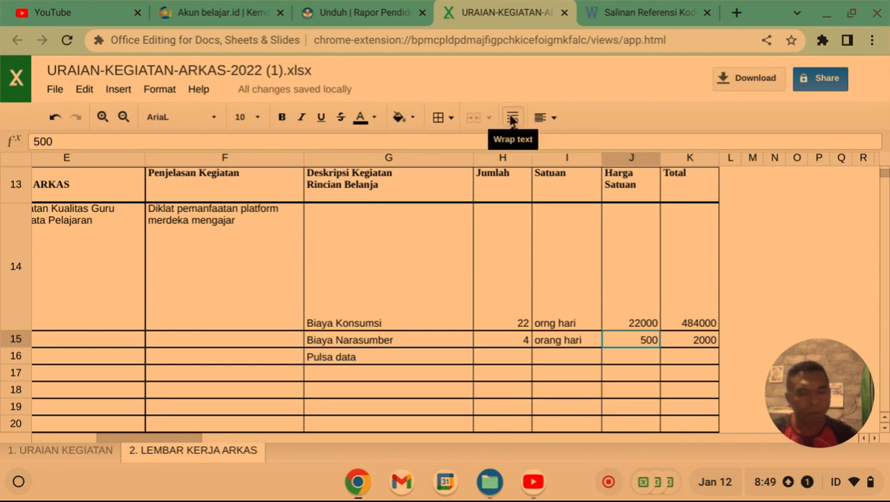
click(512, 119)
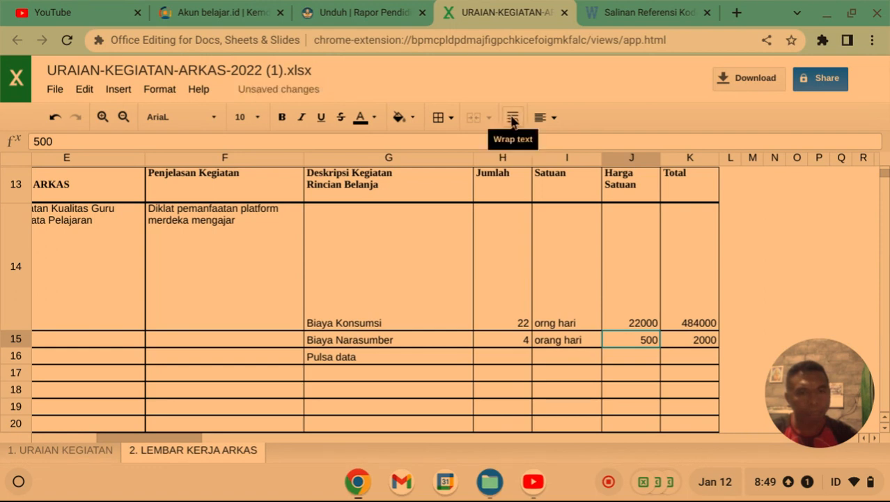
click(797, 264)
click(578, 339)
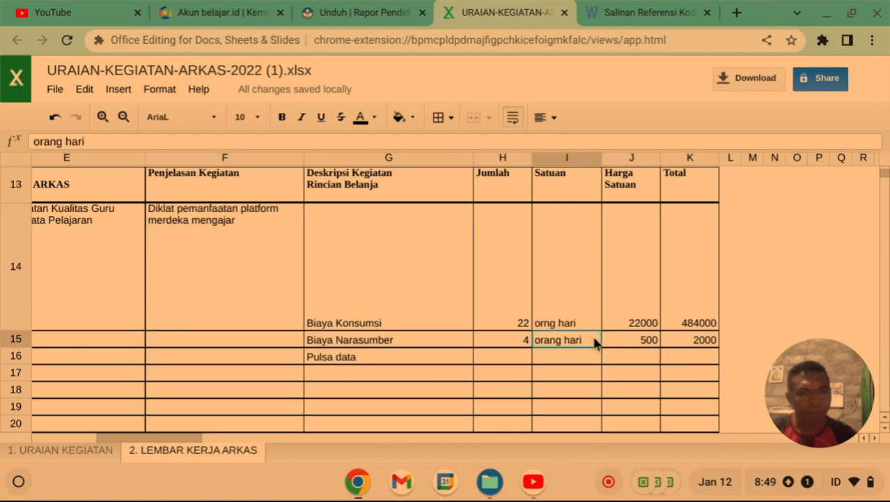
click(633, 340)
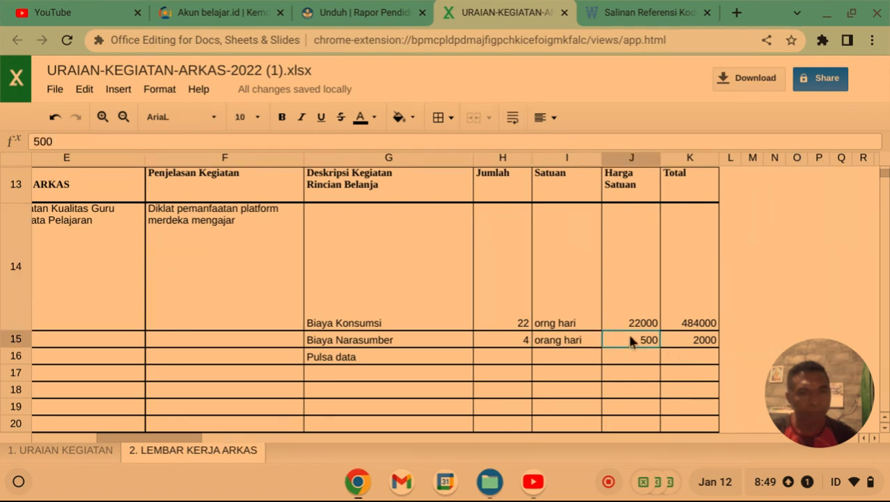
double_click(631, 338)
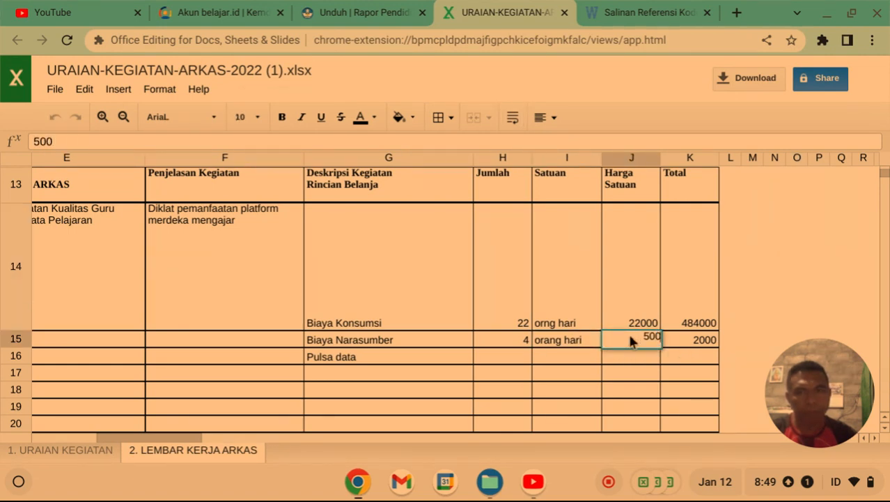
key(BackSpace)
key(BackSpace)
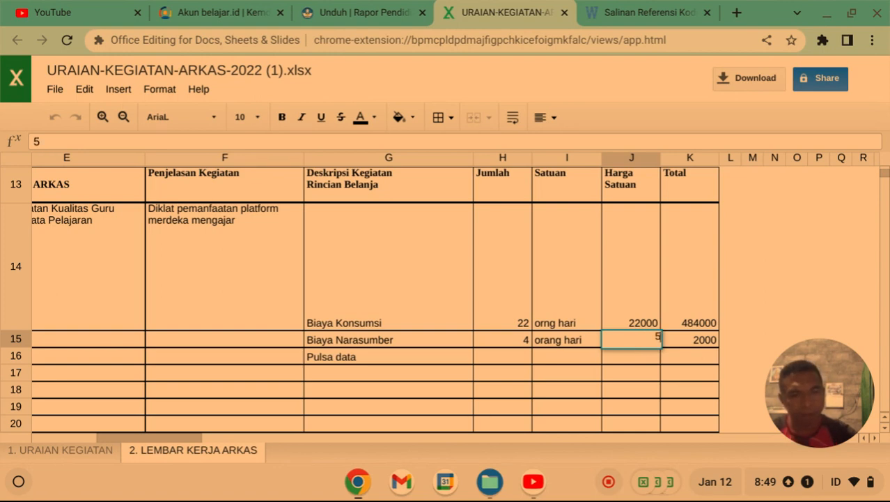
text(0000)
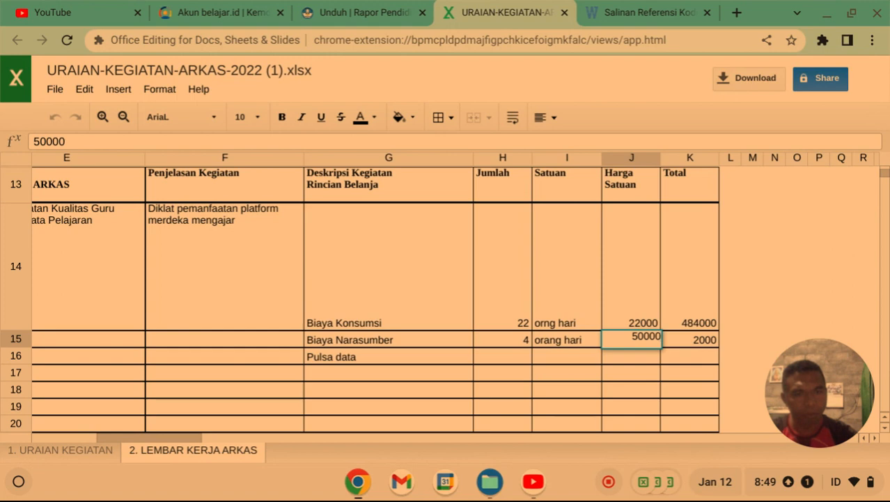
text(0)
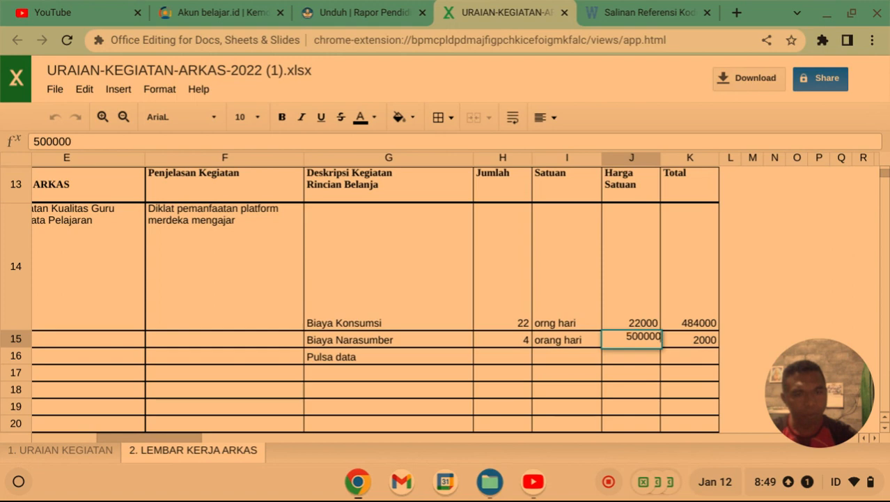
click(781, 280)
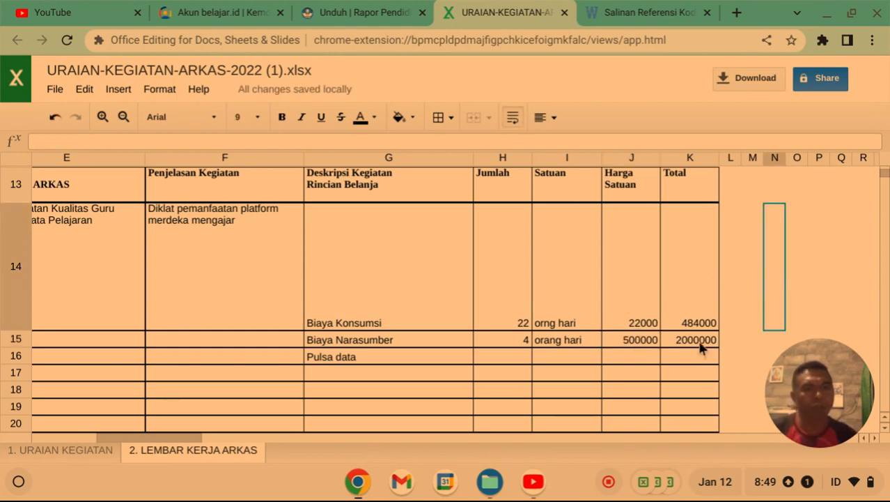
click(518, 363)
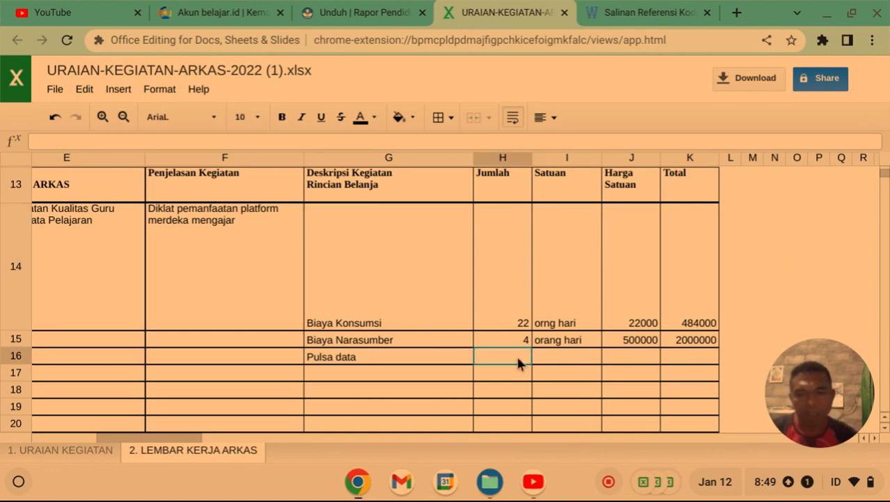
Fill the Pulsa data row with quantity 1, unit 'paket' and unit price 150000.
text(1)
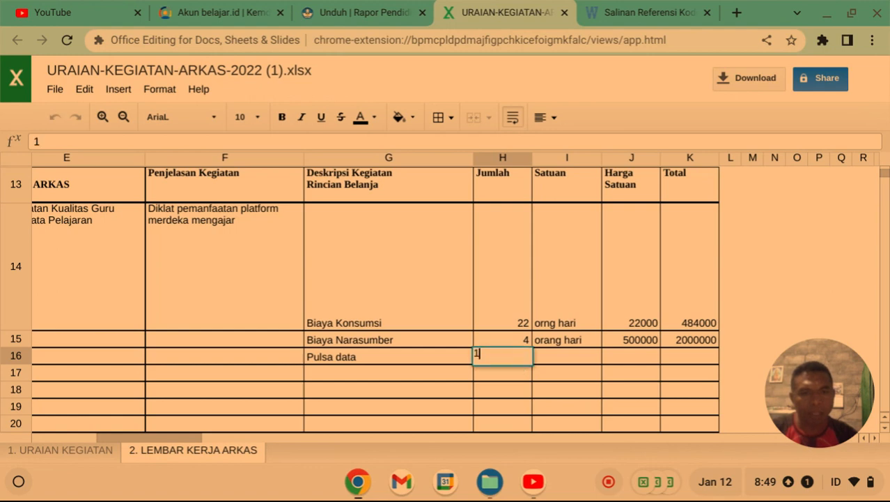
click(577, 358)
text(pa)
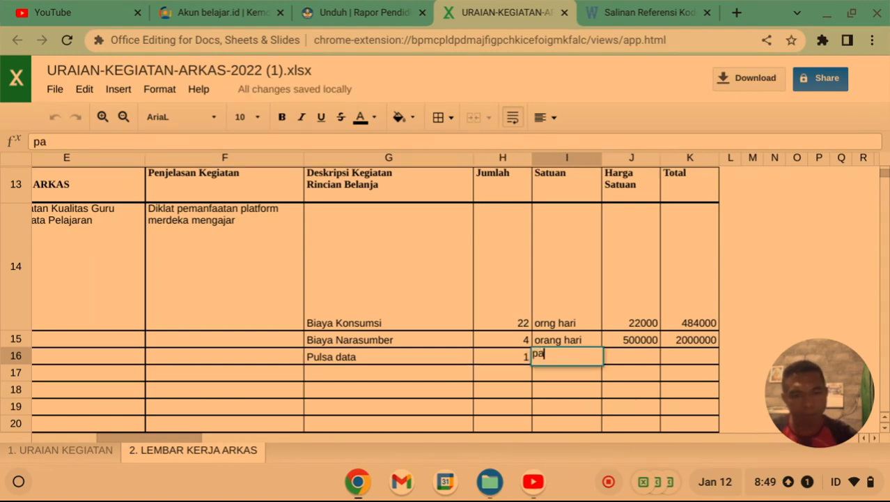
text(ket)
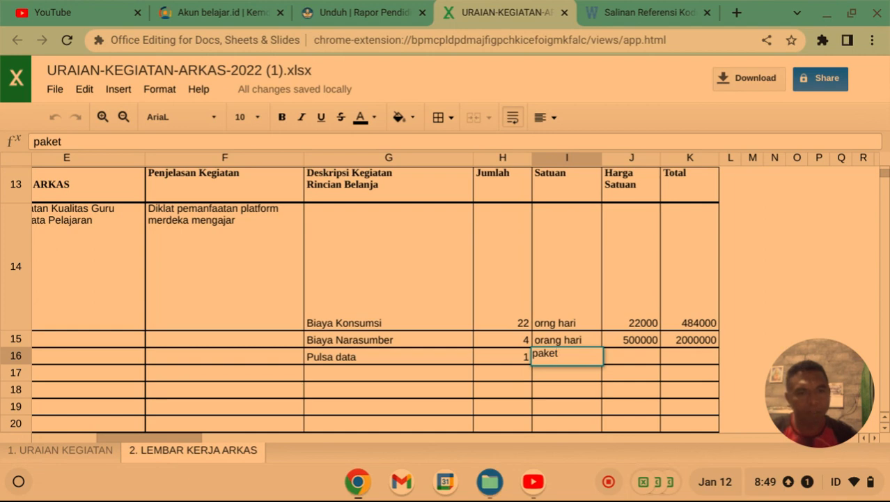
click(635, 355)
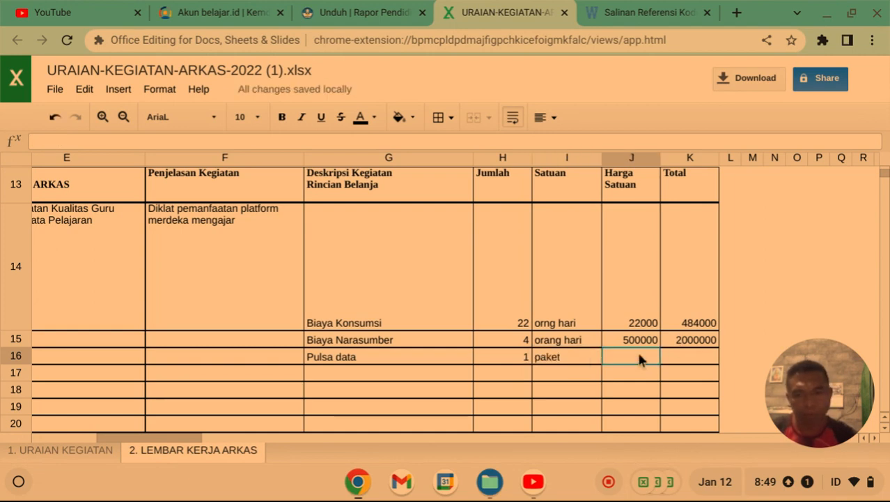
text(15)
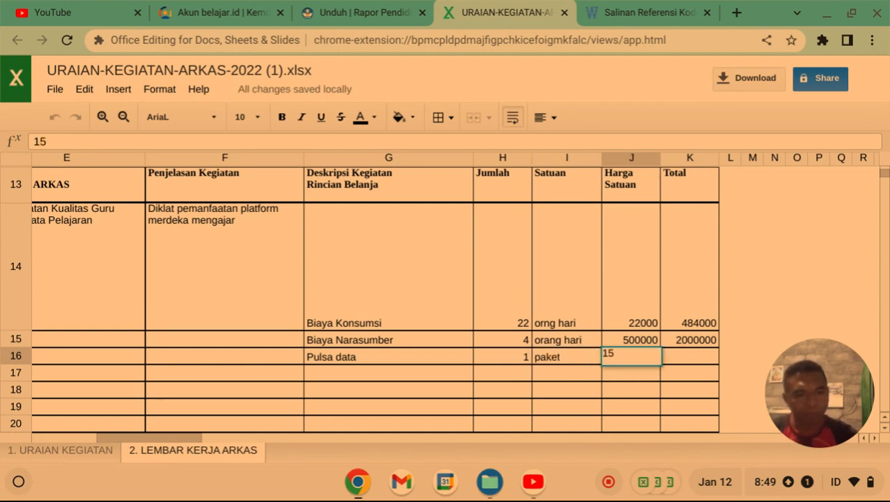
text(0000)
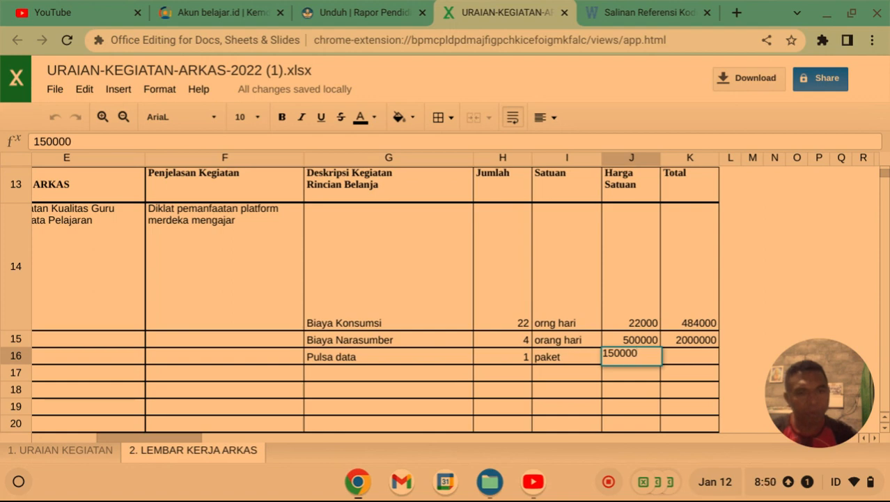
click(691, 355)
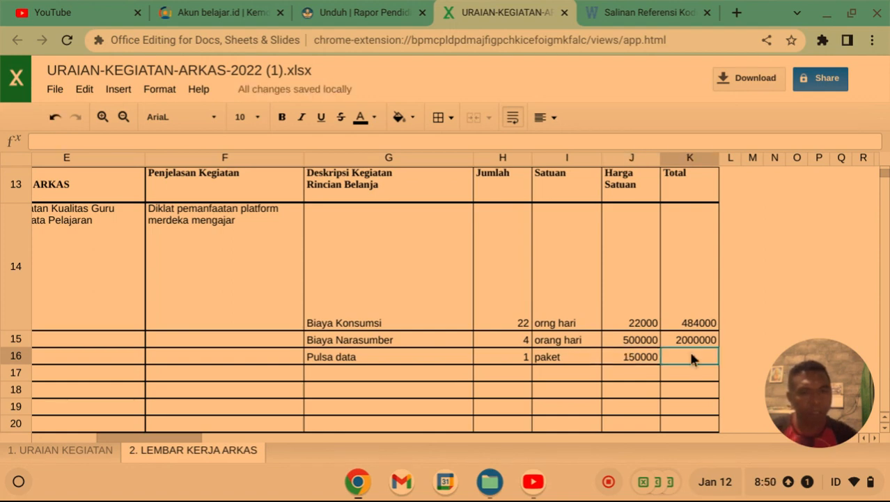
Build the Pulsa data total formula in K16 from H16 and J16.
text(=)
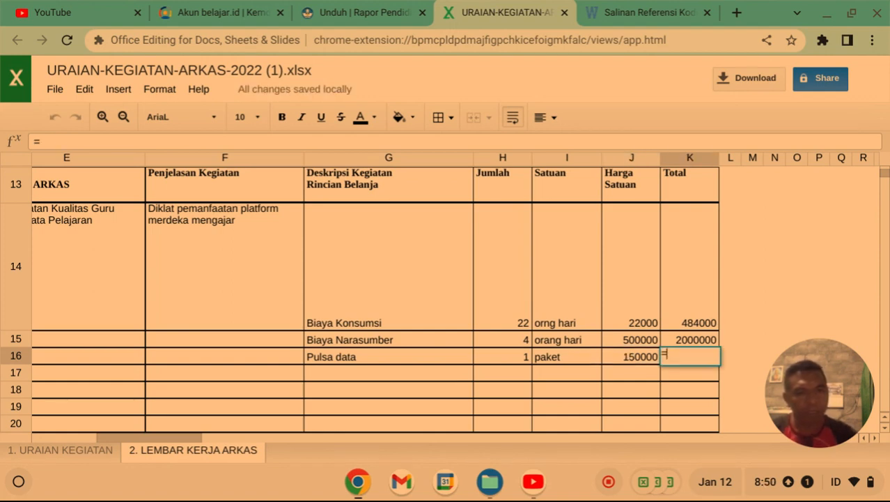
click(519, 355)
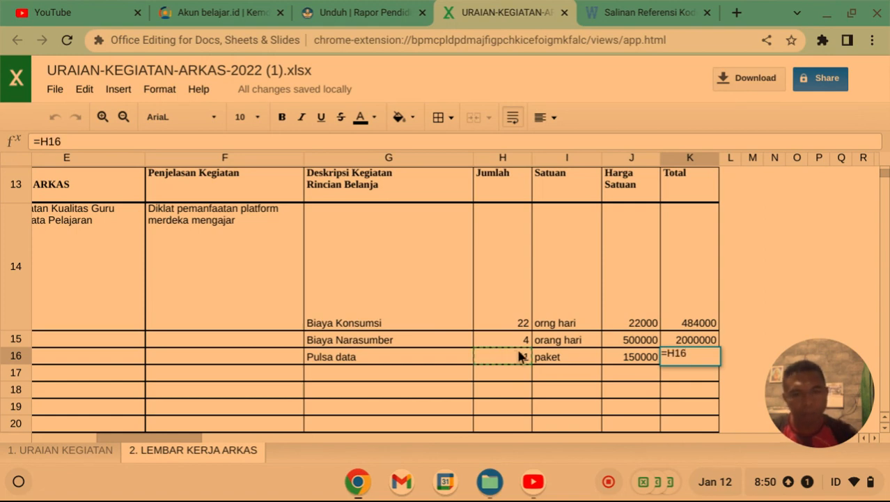
text(8+)
click(625, 357)
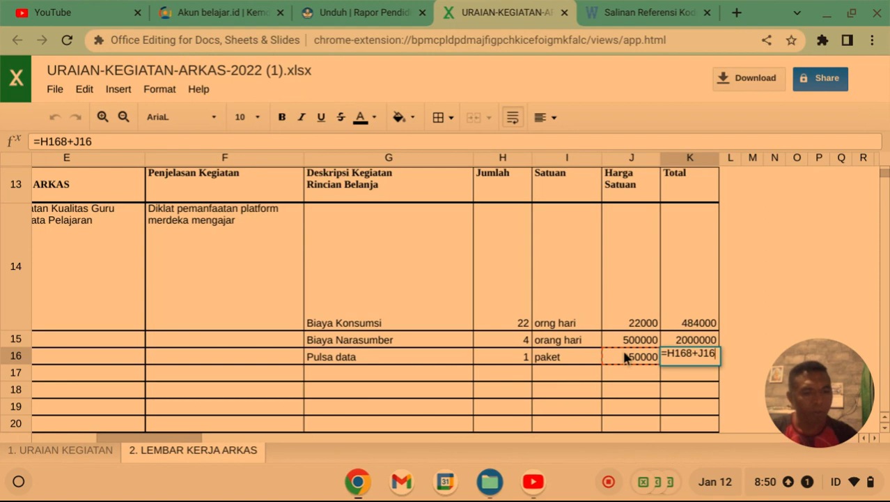
key(Return)
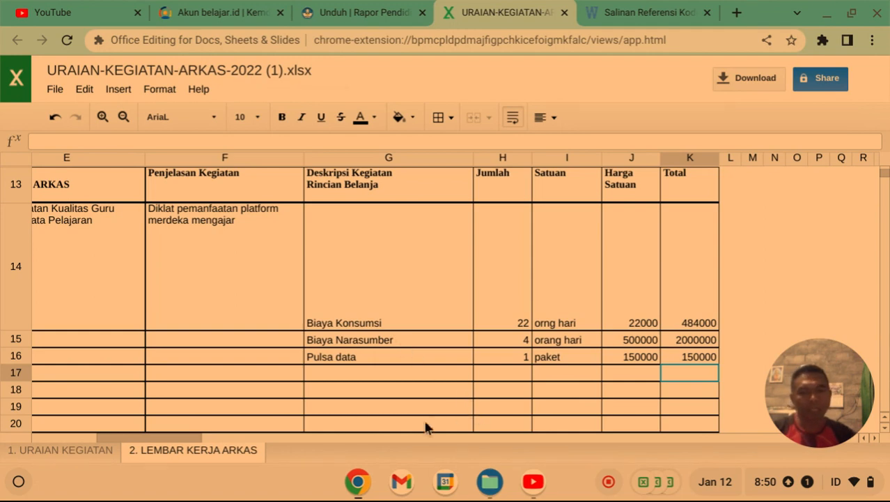
drag(180, 443, 105, 422)
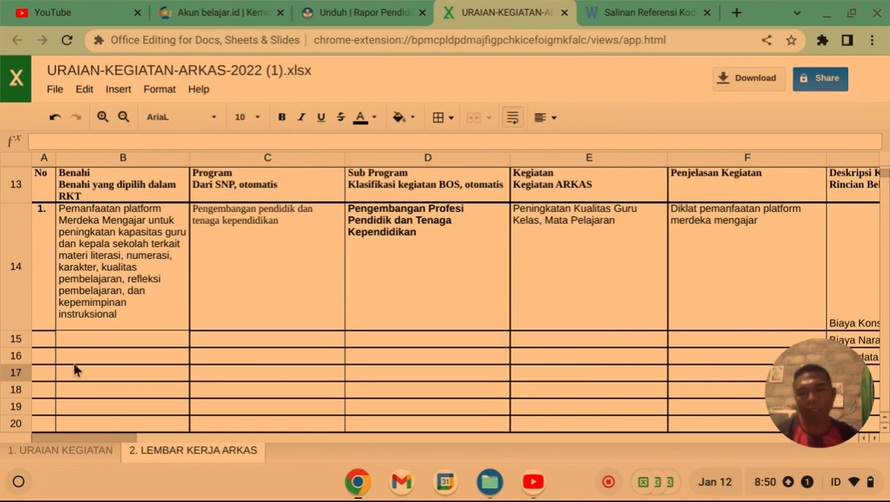
click(61, 451)
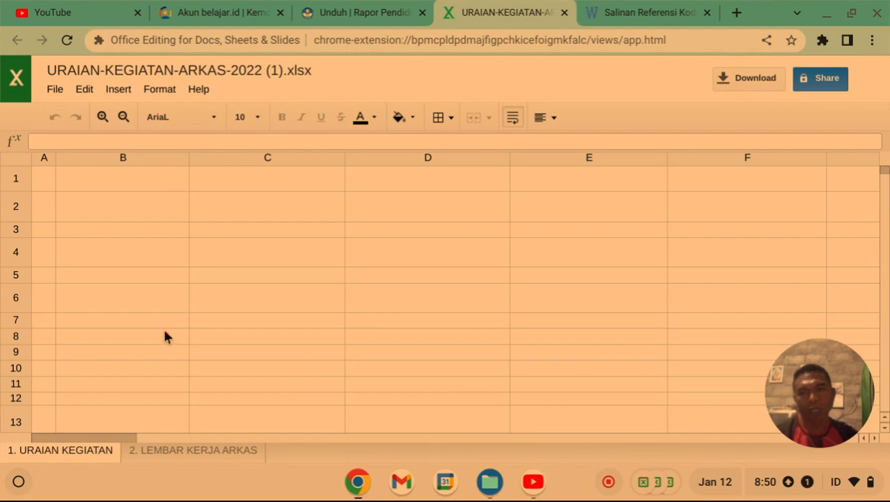
scroll(124, 315, down, 2)
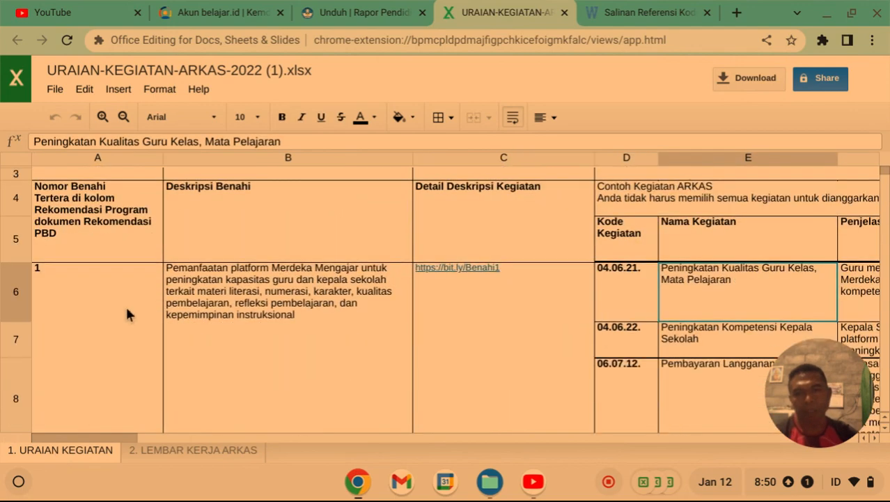
scroll(235, 241, down, 2)
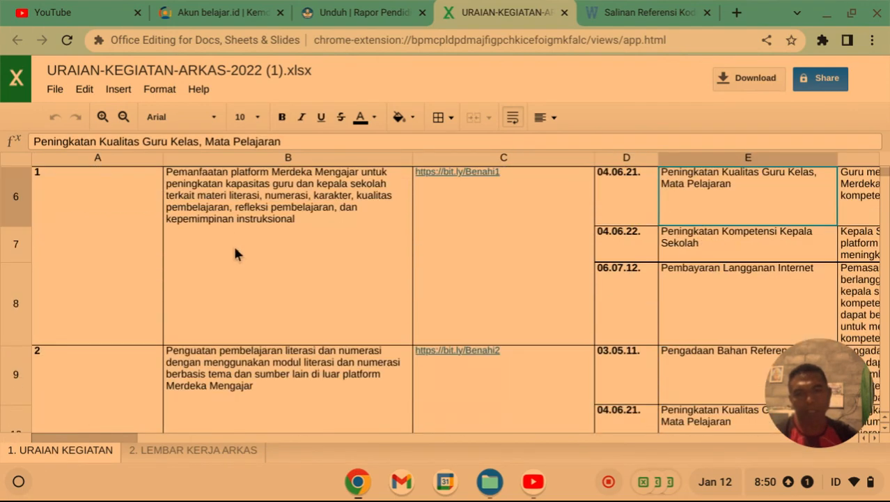
scroll(232, 248, down, 2)
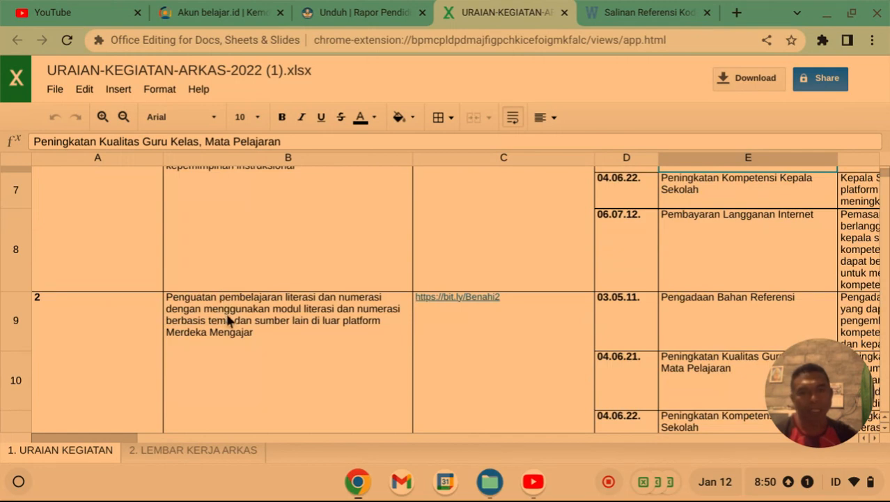
click(175, 451)
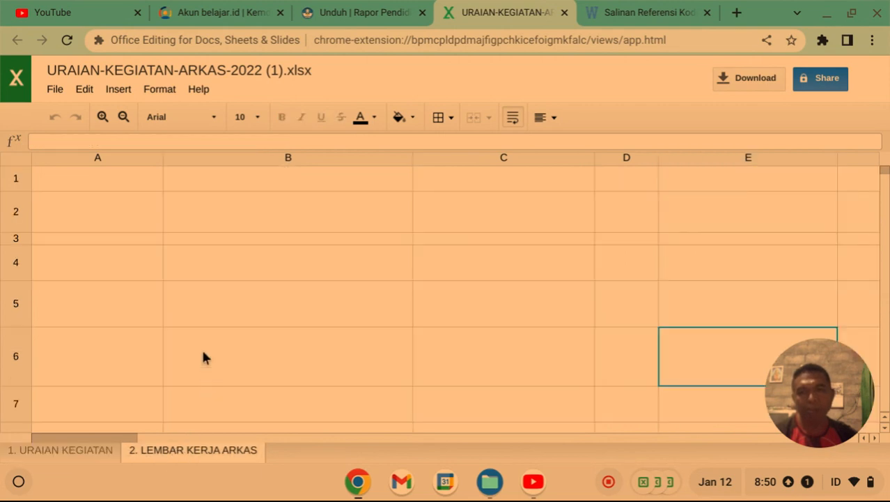
scroll(177, 333, down, 3)
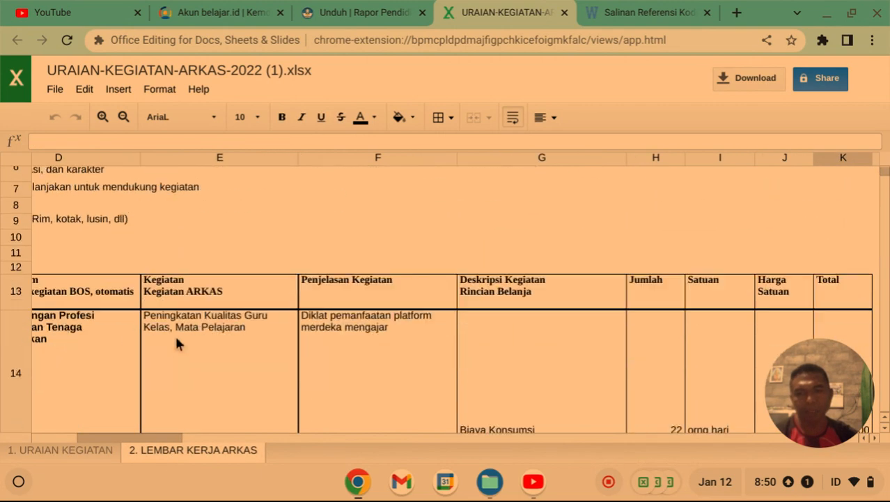
scroll(177, 341, down, 3)
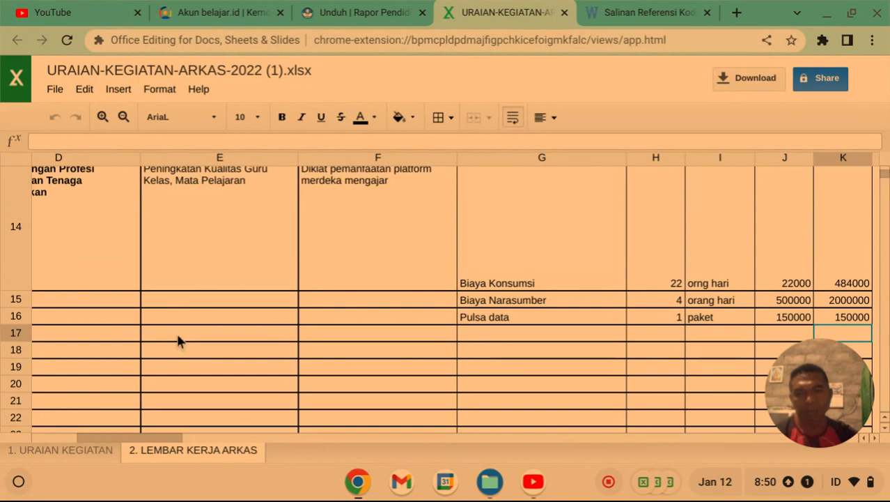
click(186, 334)
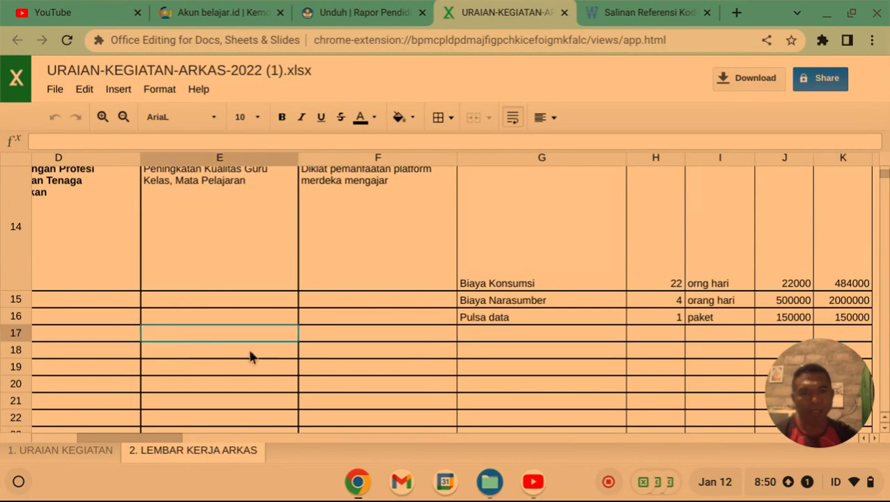
click(72, 453)
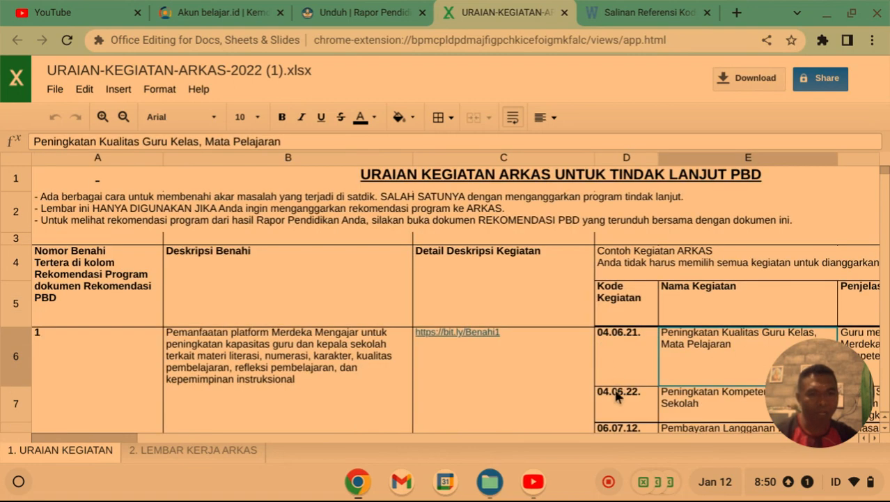
scroll(614, 398, down, 3)
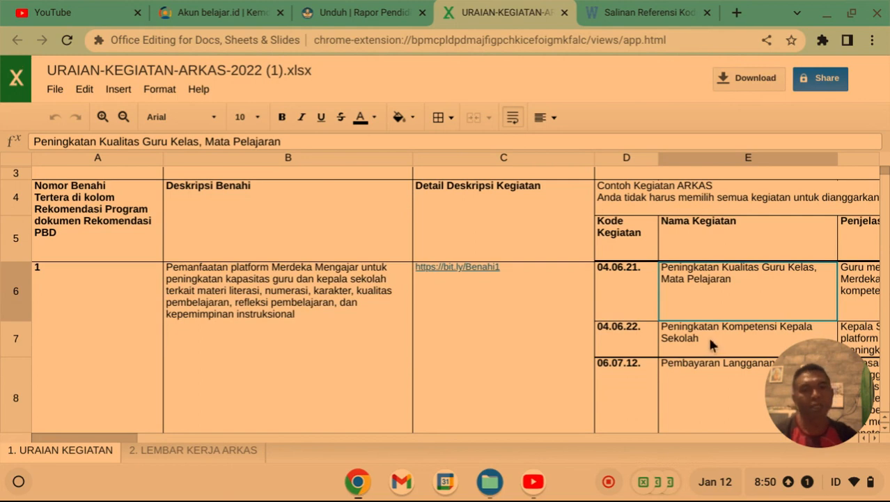
click(183, 450)
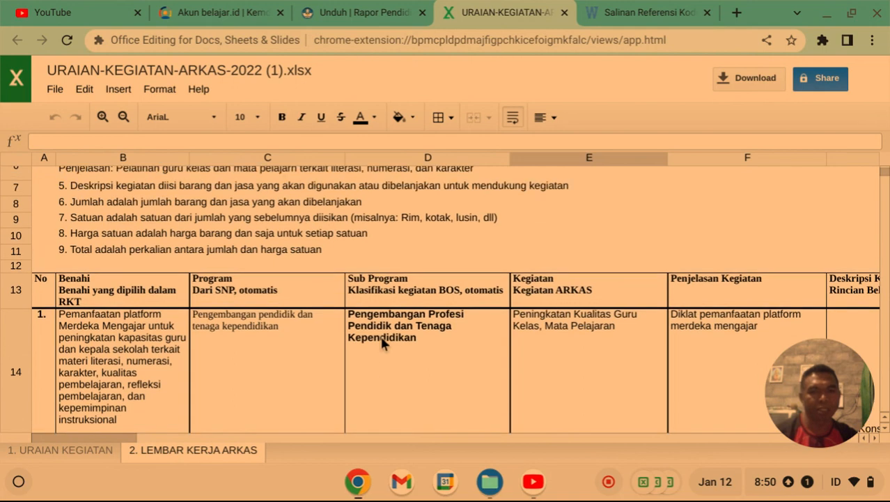
scroll(382, 338, down, 4)
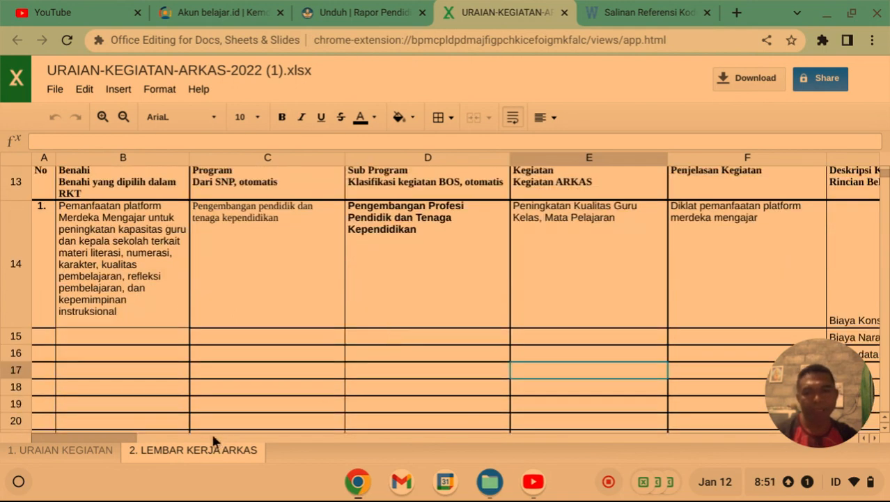
drag(108, 437, 177, 435)
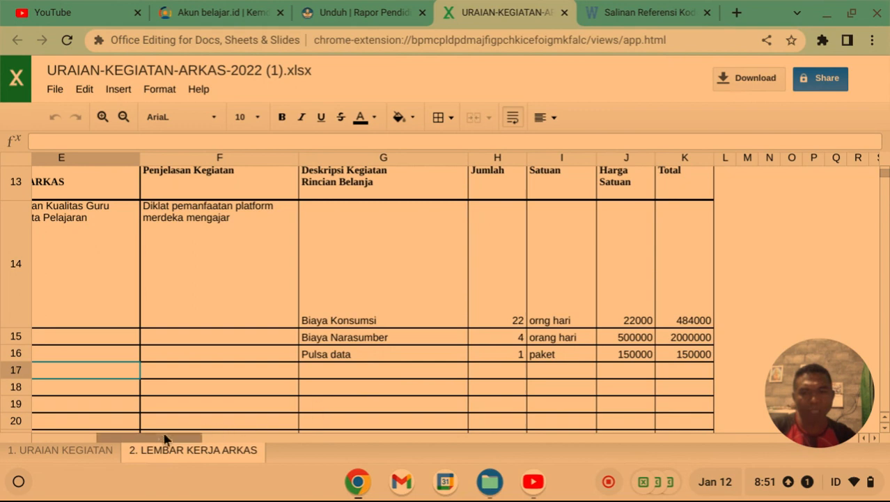
drag(159, 444, 76, 444)
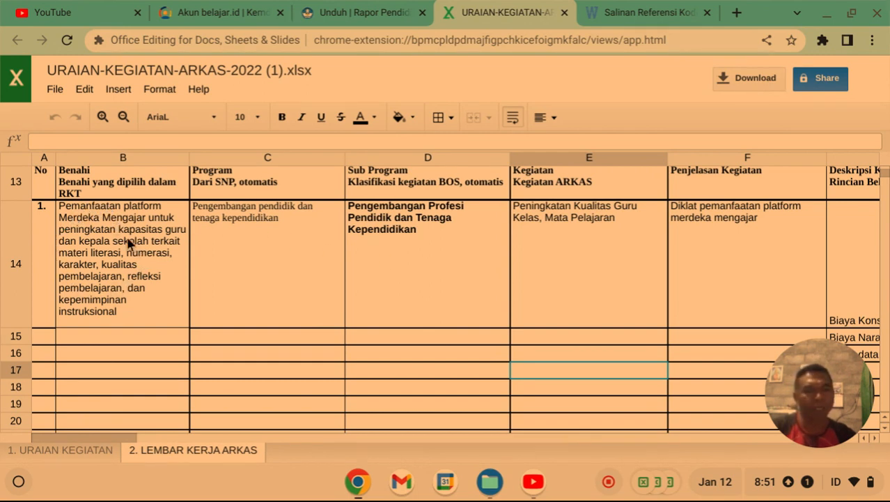
scroll(780, 250, down, 1)
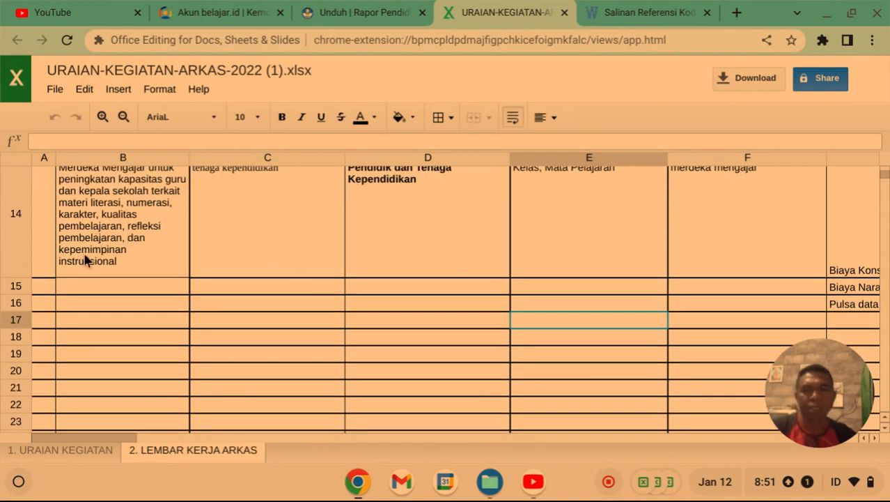
scroll(161, 257, up, 2)
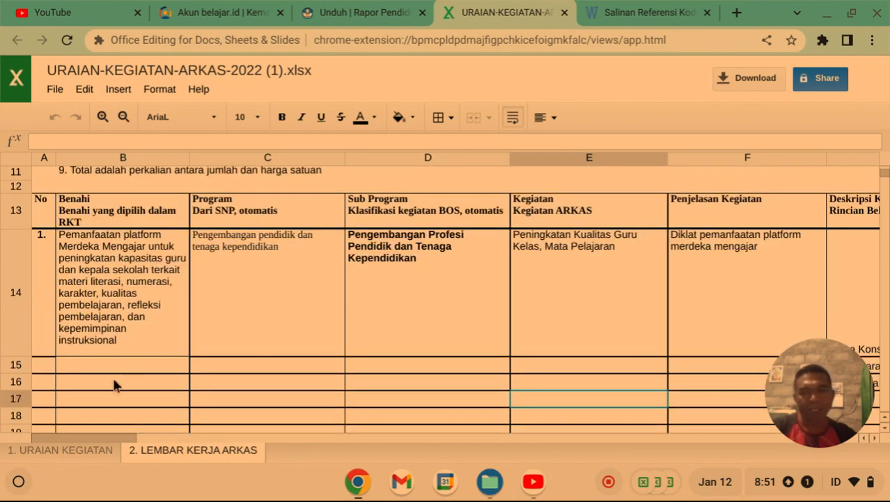
click(61, 451)
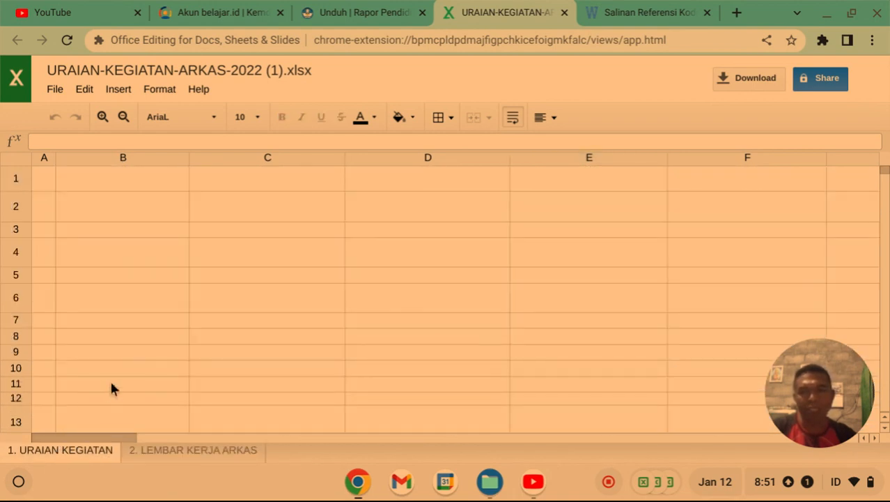
scroll(115, 388, down, 1)
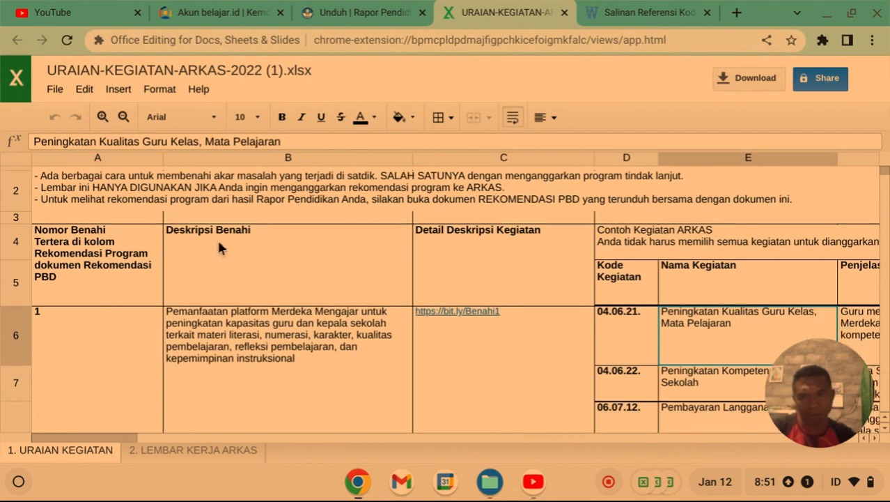
scroll(237, 282, down, 2)
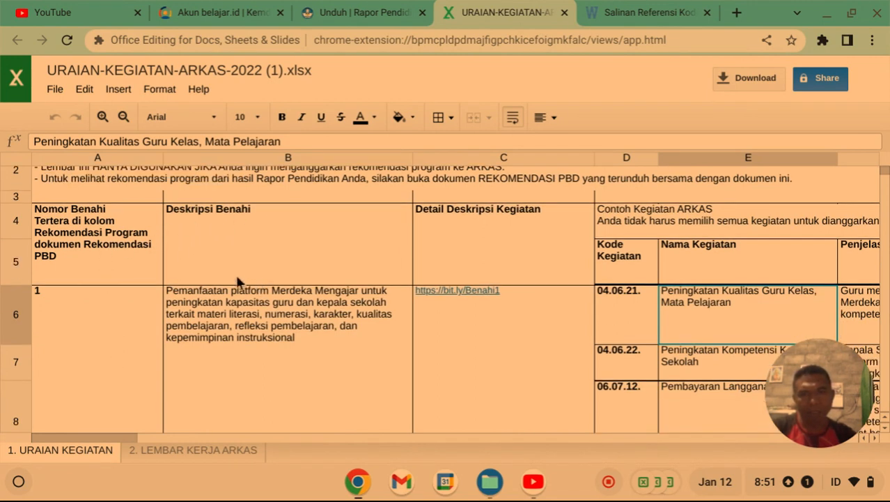
scroll(237, 289, down, 5)
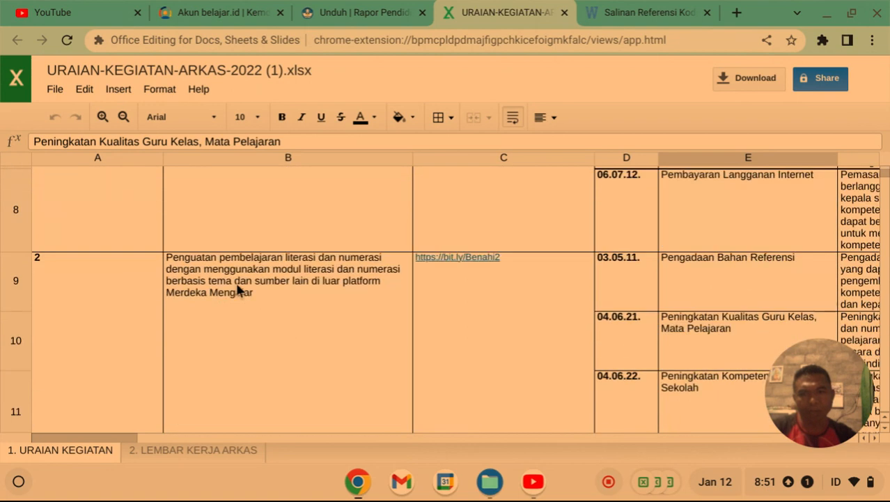
scroll(234, 285, down, 8)
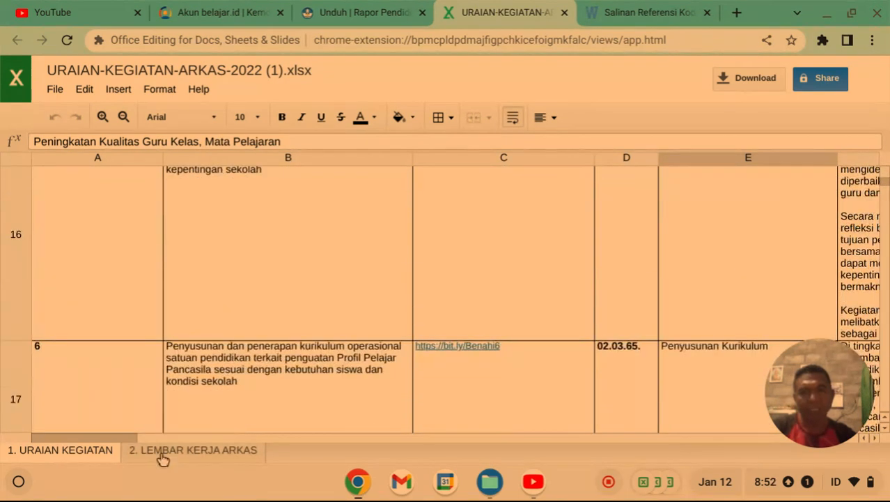
click(162, 453)
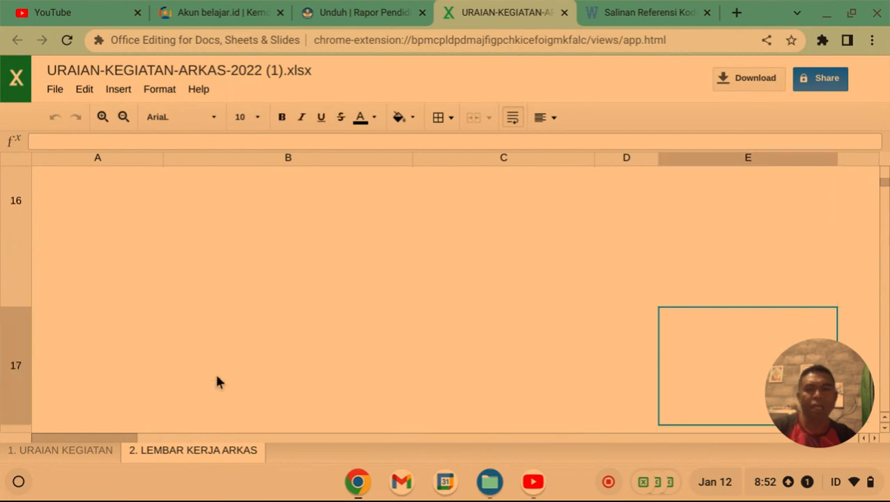
scroll(216, 377, up, 2)
scroll(215, 376, down, 1)
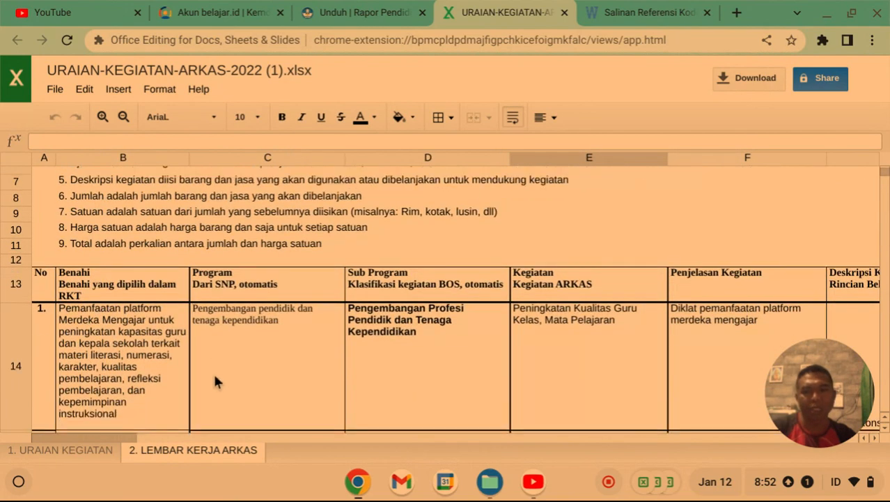
scroll(215, 381, down, 1)
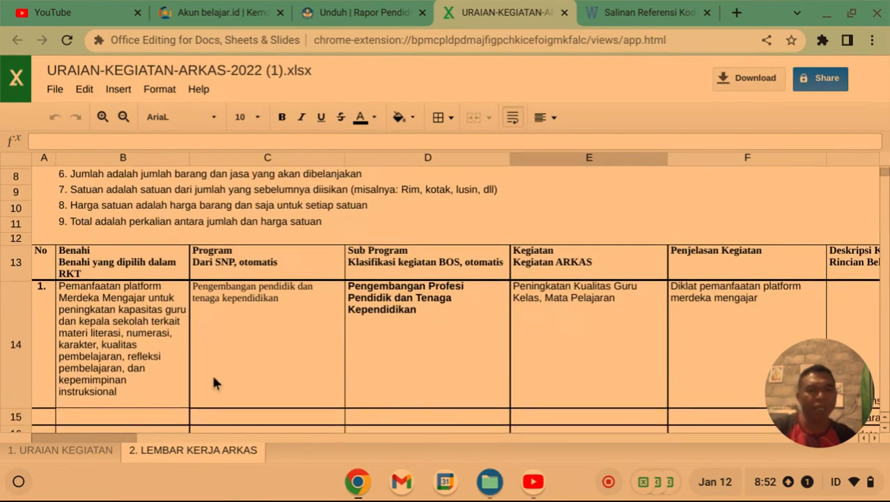